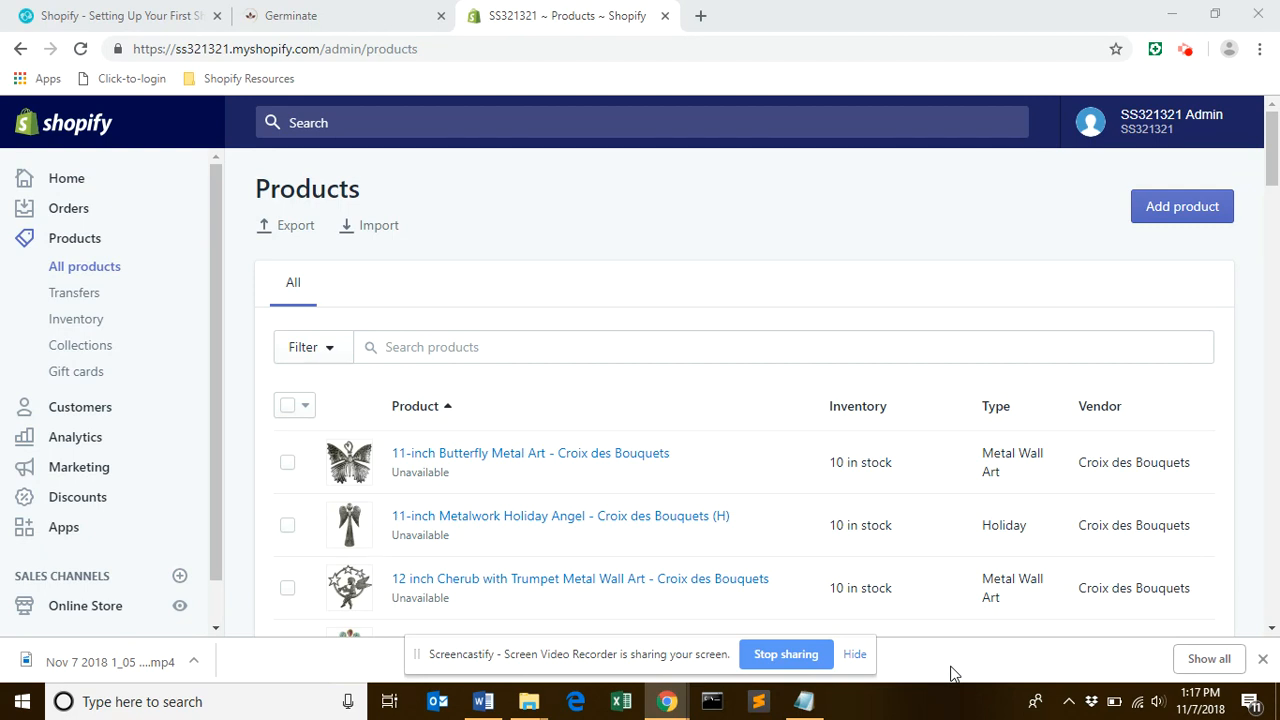
Step: Start a new product collection and title it "Manual Collection Test"
click(84, 347)
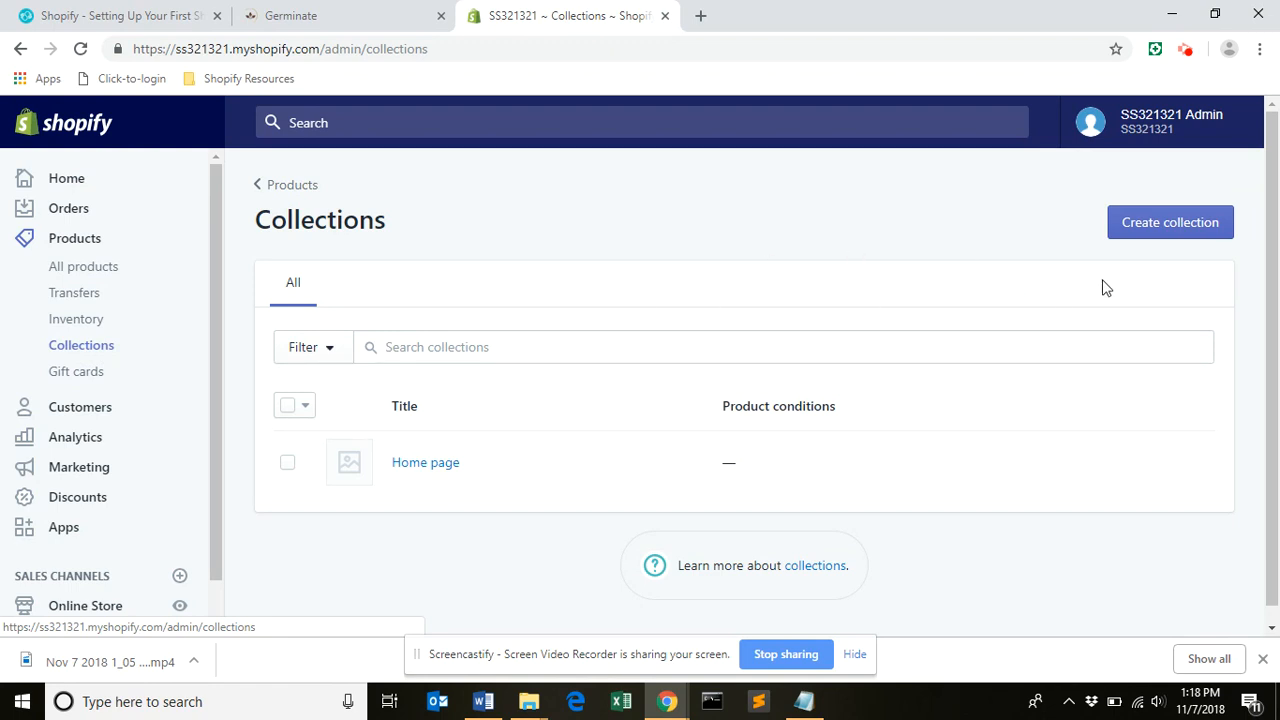
click(1180, 230)
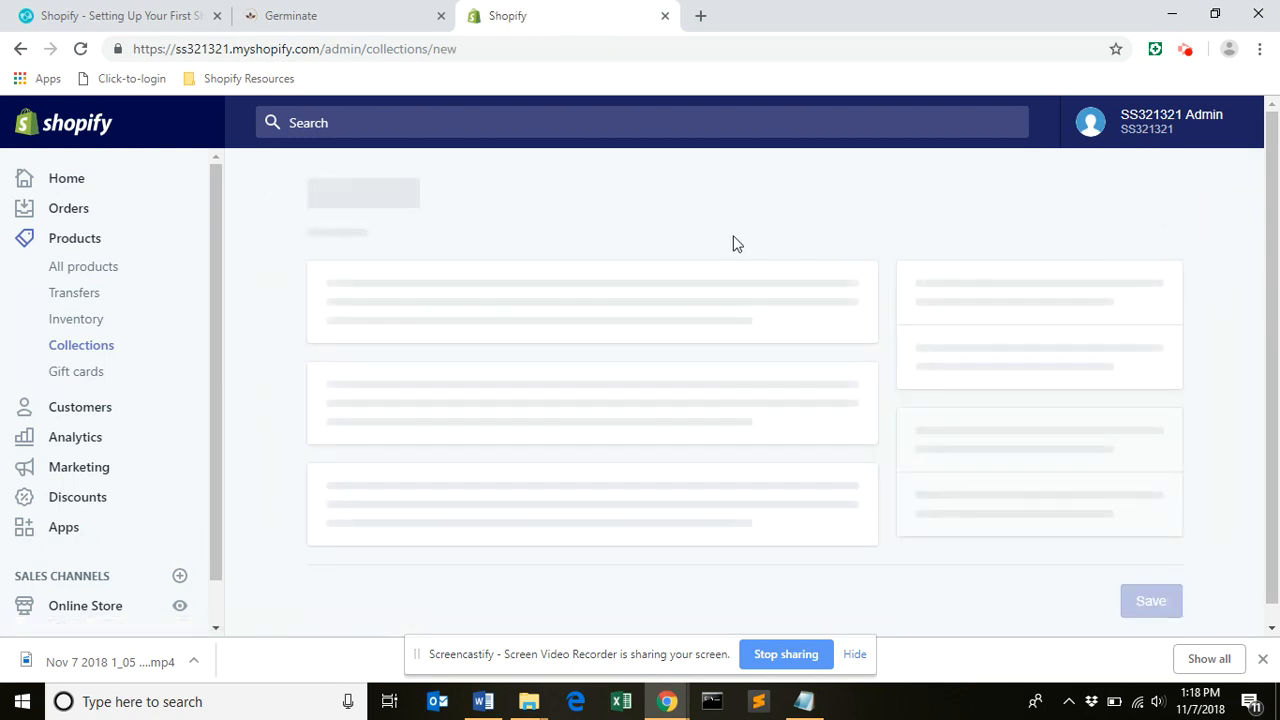
click(554, 331)
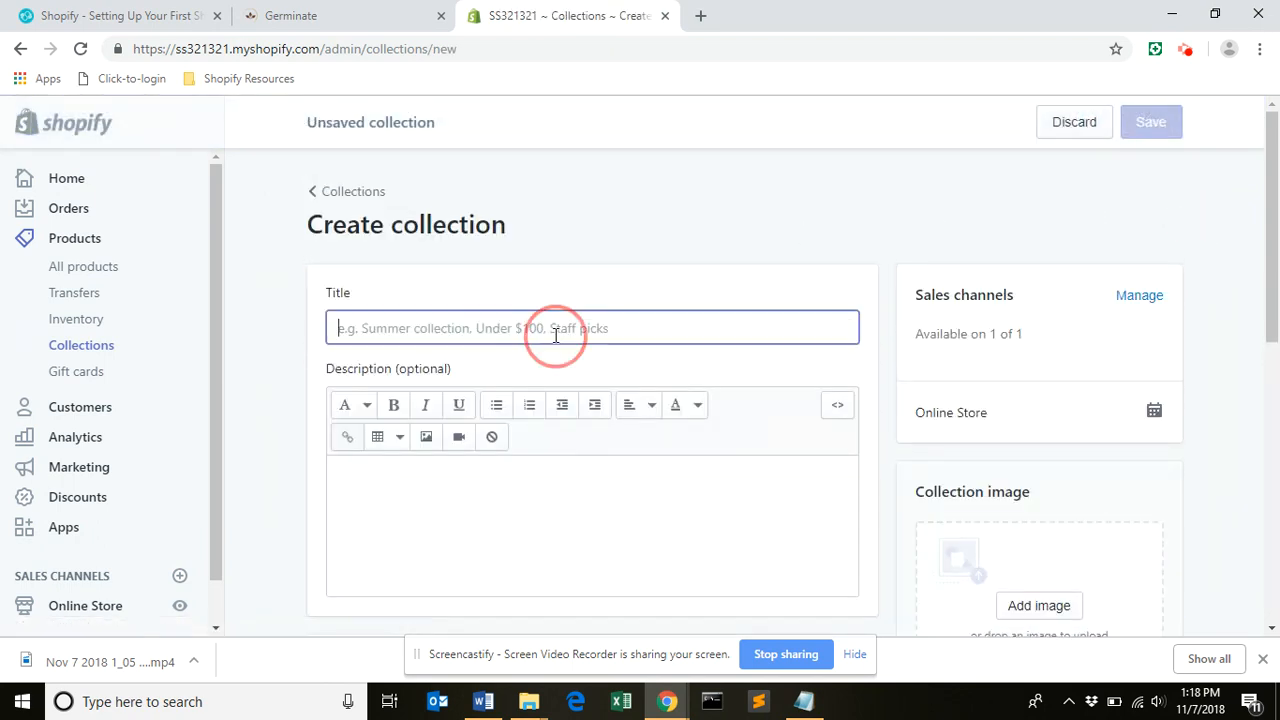
text(Manu)
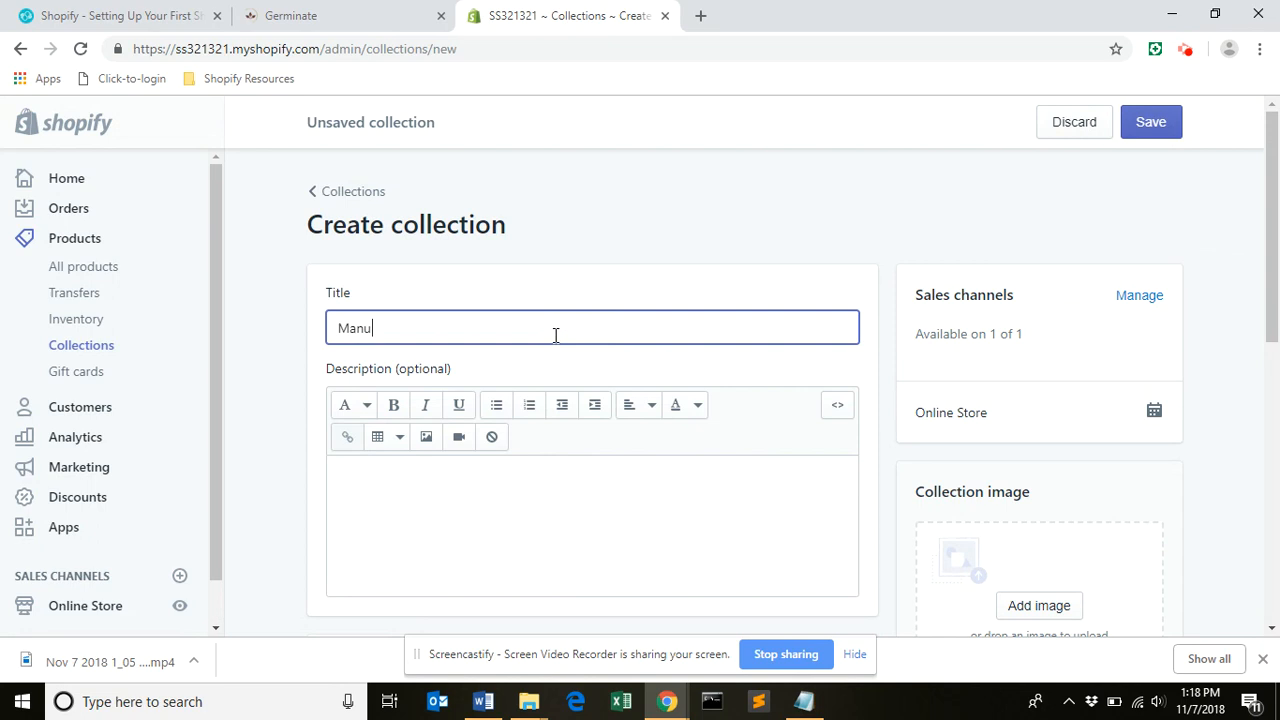
text(al Collection Test)
Step: Look over the collection form's description, image, collection type, conditions and search engine listing sections
drag(1272, 256, 1278, 313)
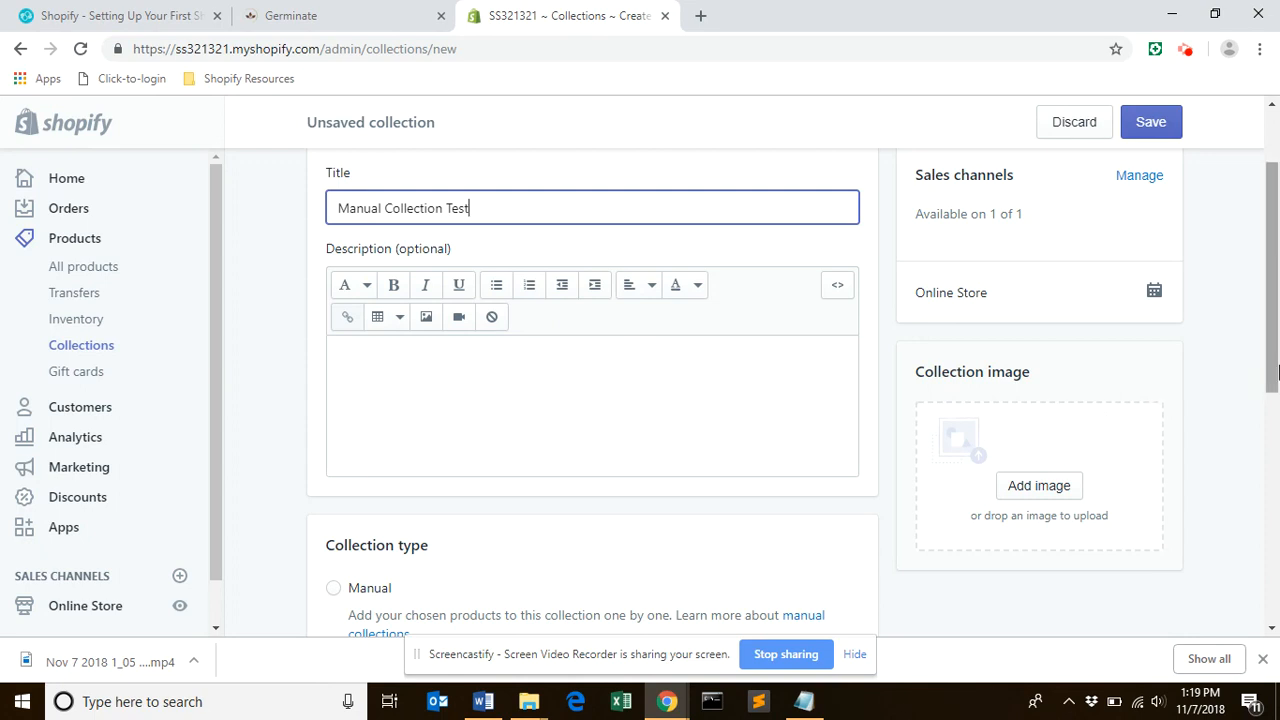
drag(1274, 315, 1277, 365)
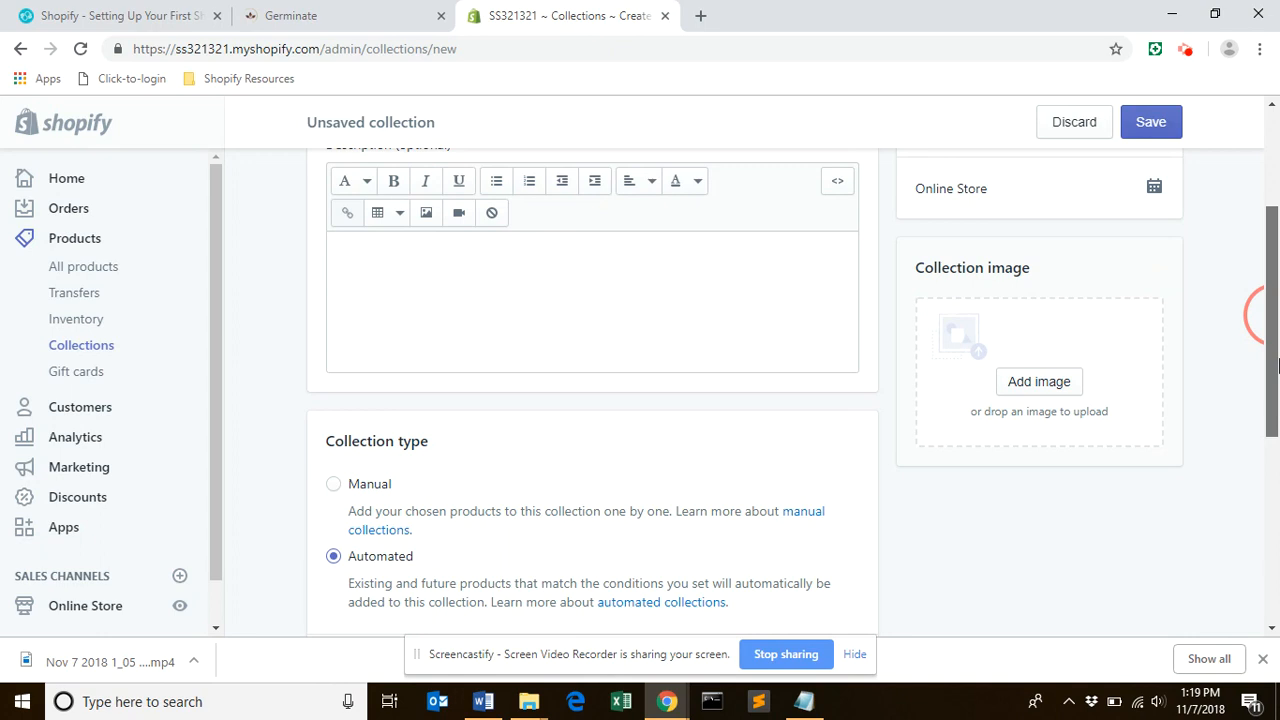
drag(1277, 365, 1277, 337)
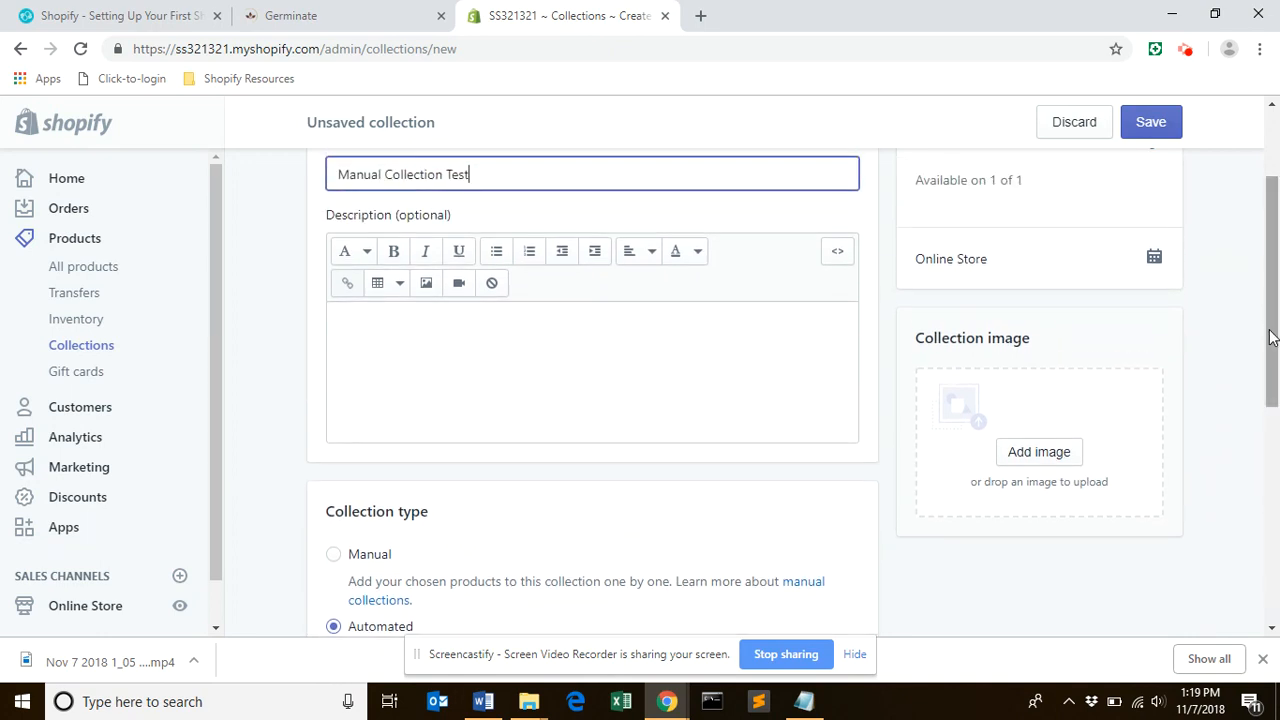
drag(1277, 337, 1275, 588)
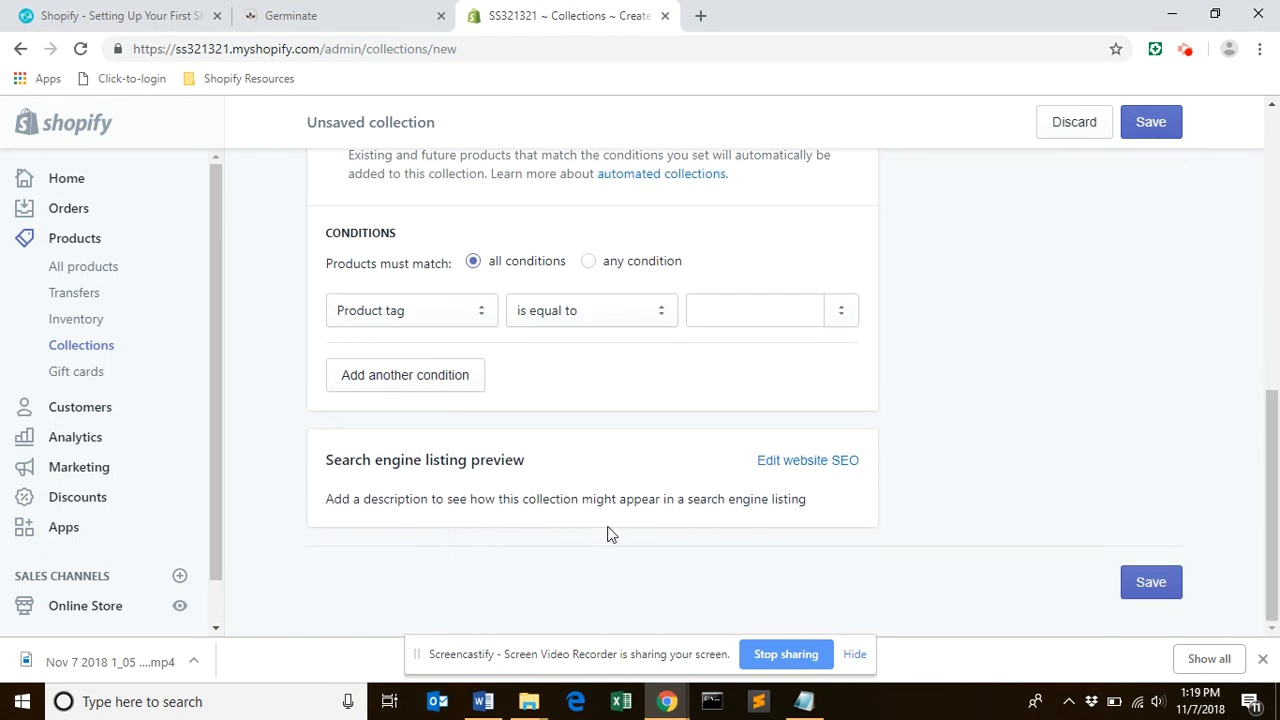
scroll(1258, 465, up, 5)
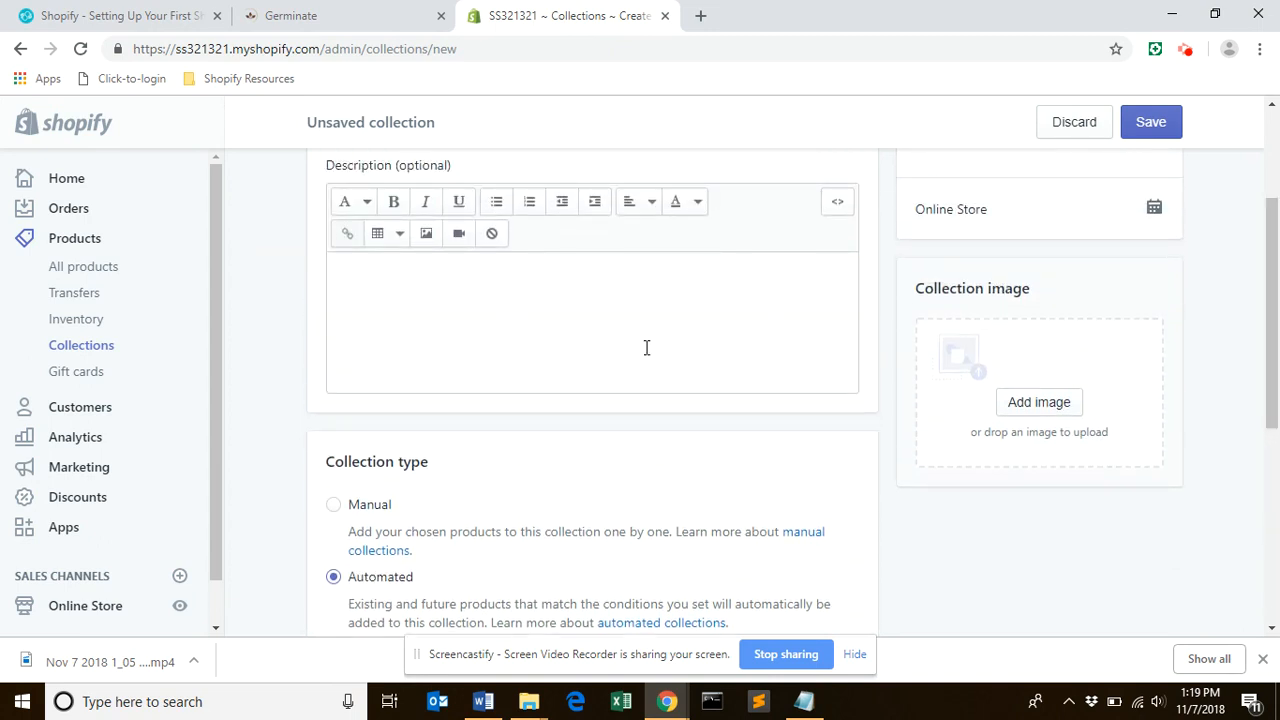
click(1275, 342)
drag(1275, 342, 1275, 546)
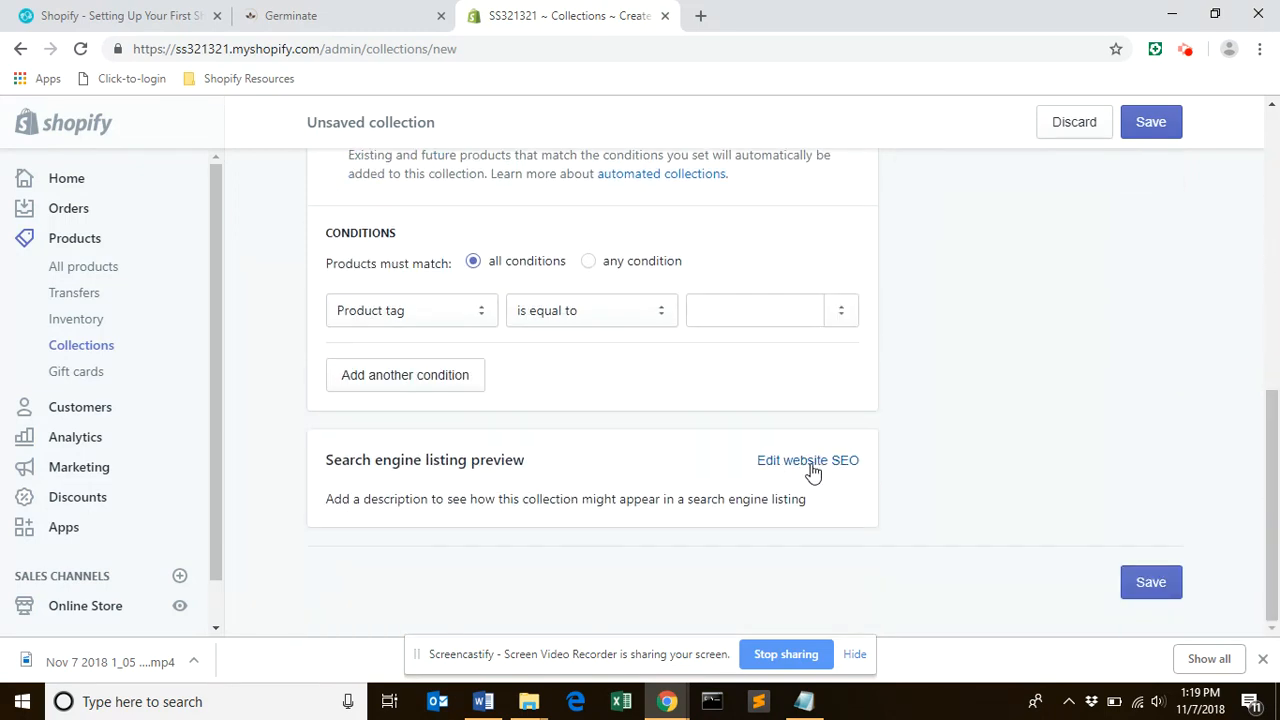
click(1277, 508)
drag(1277, 508, 1249, 266)
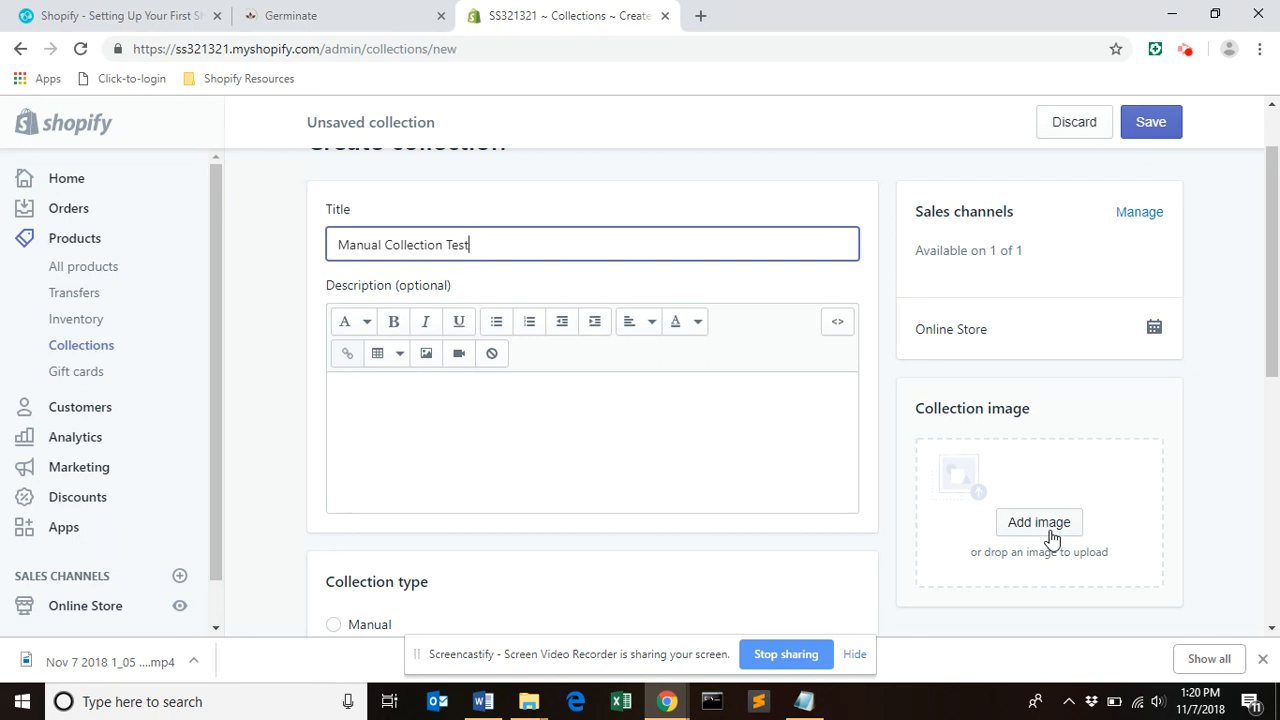
Step: Set the collection type to Manual
click(1275, 345)
drag(1275, 345, 1275, 457)
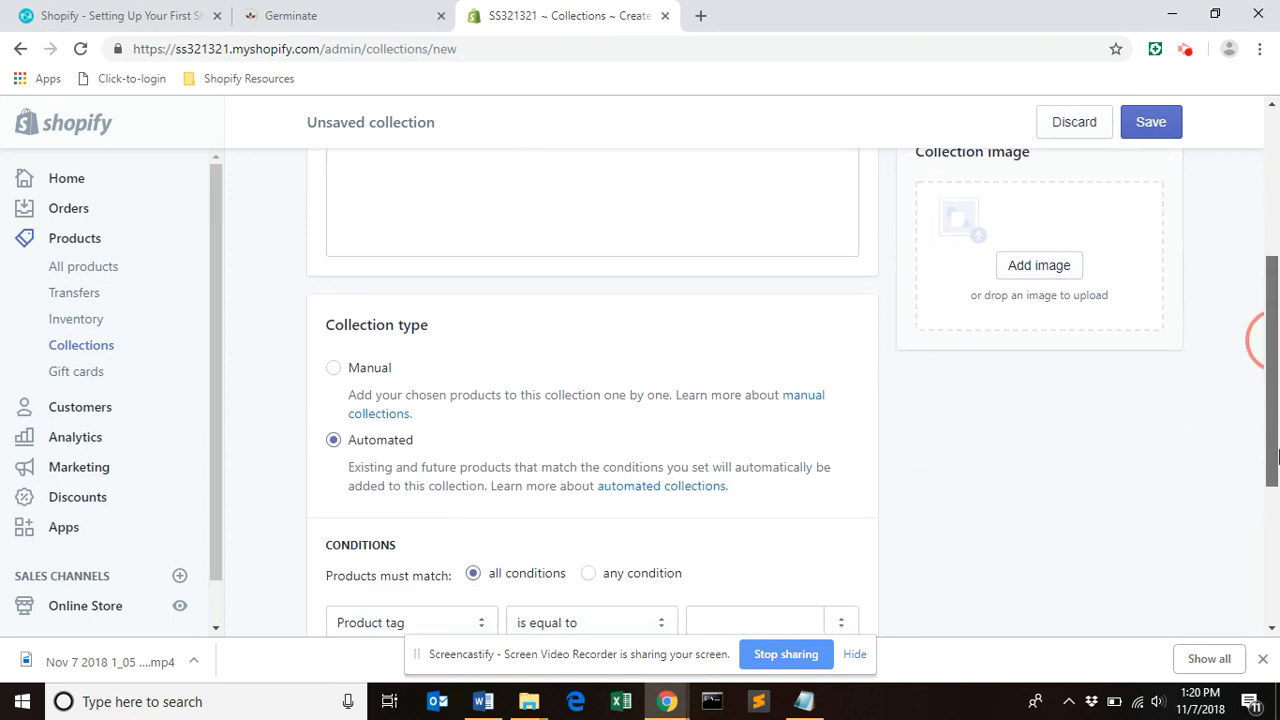
click(333, 368)
Step: Open the collection's website SEO fields for review, and save the new collection
drag(1273, 430, 1275, 455)
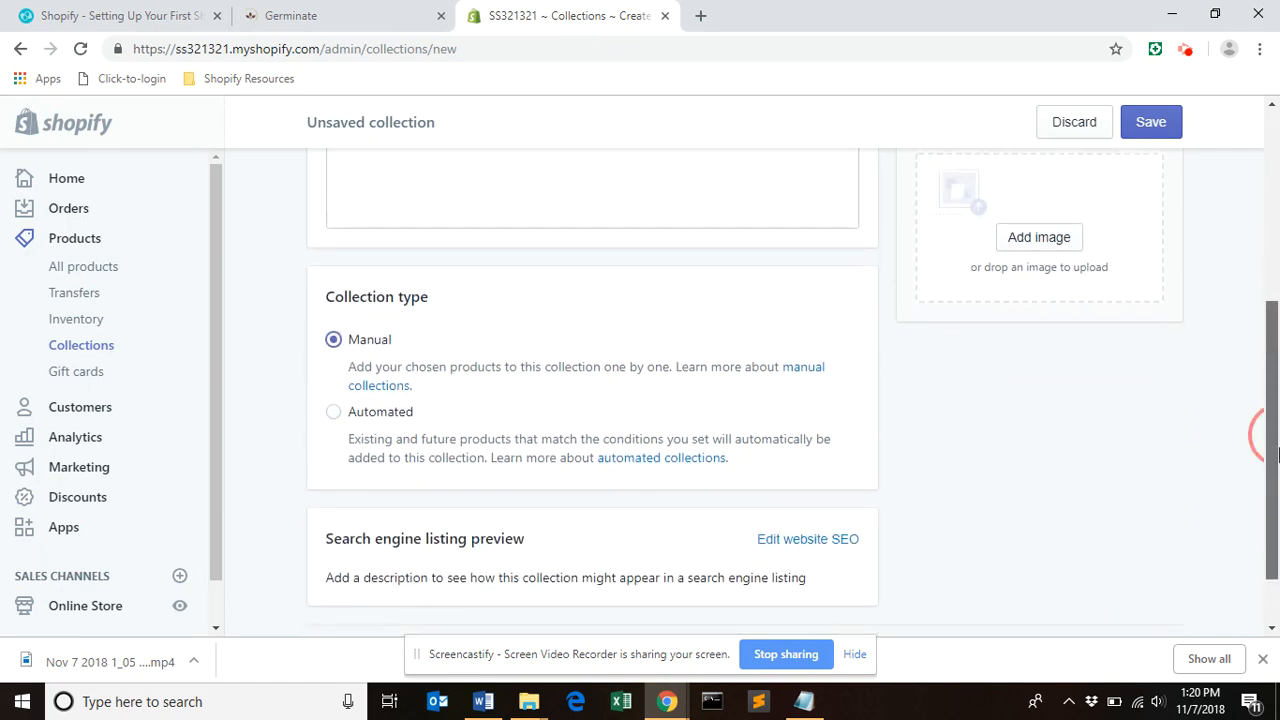
click(814, 539)
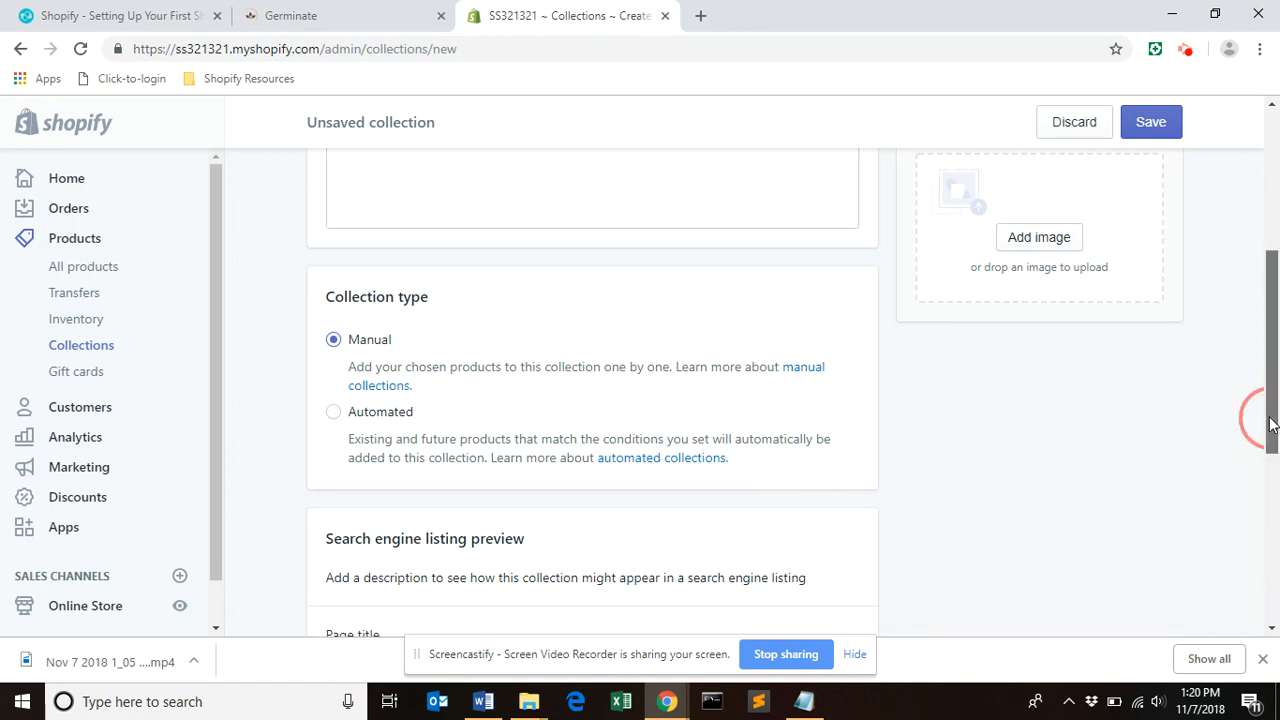
scroll(1260, 414, down, 3)
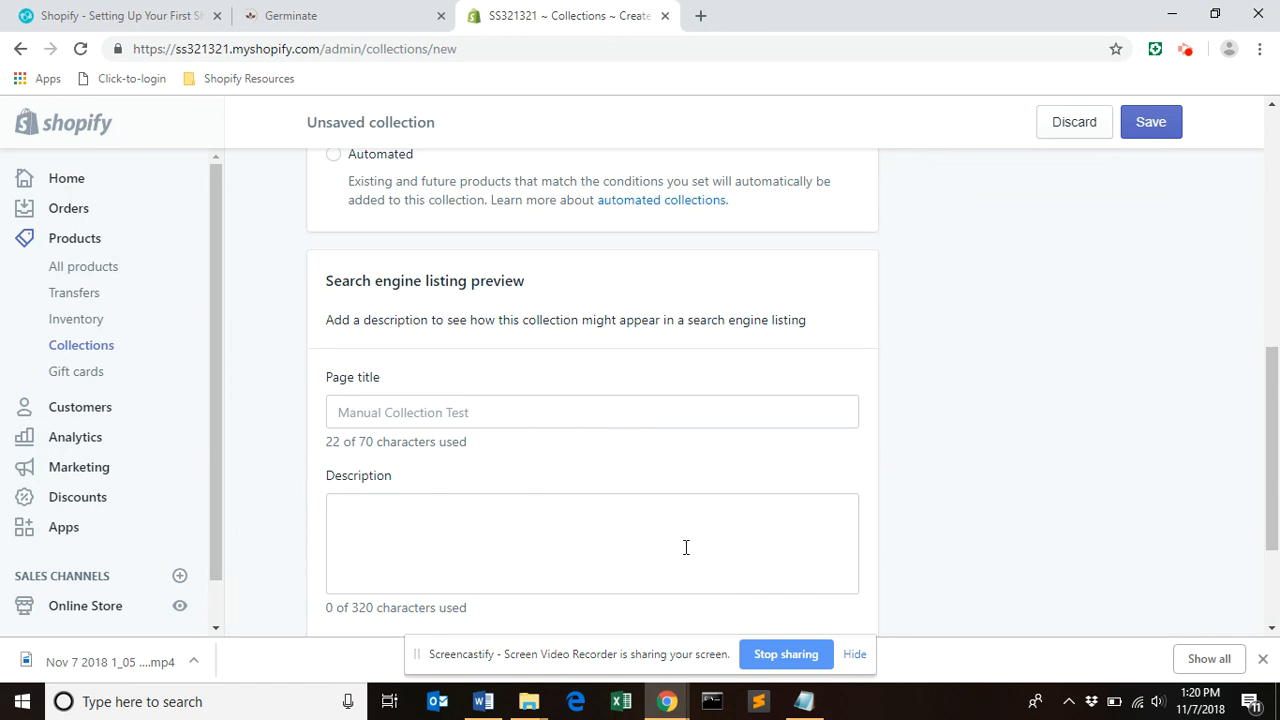
drag(1272, 524, 1275, 278)
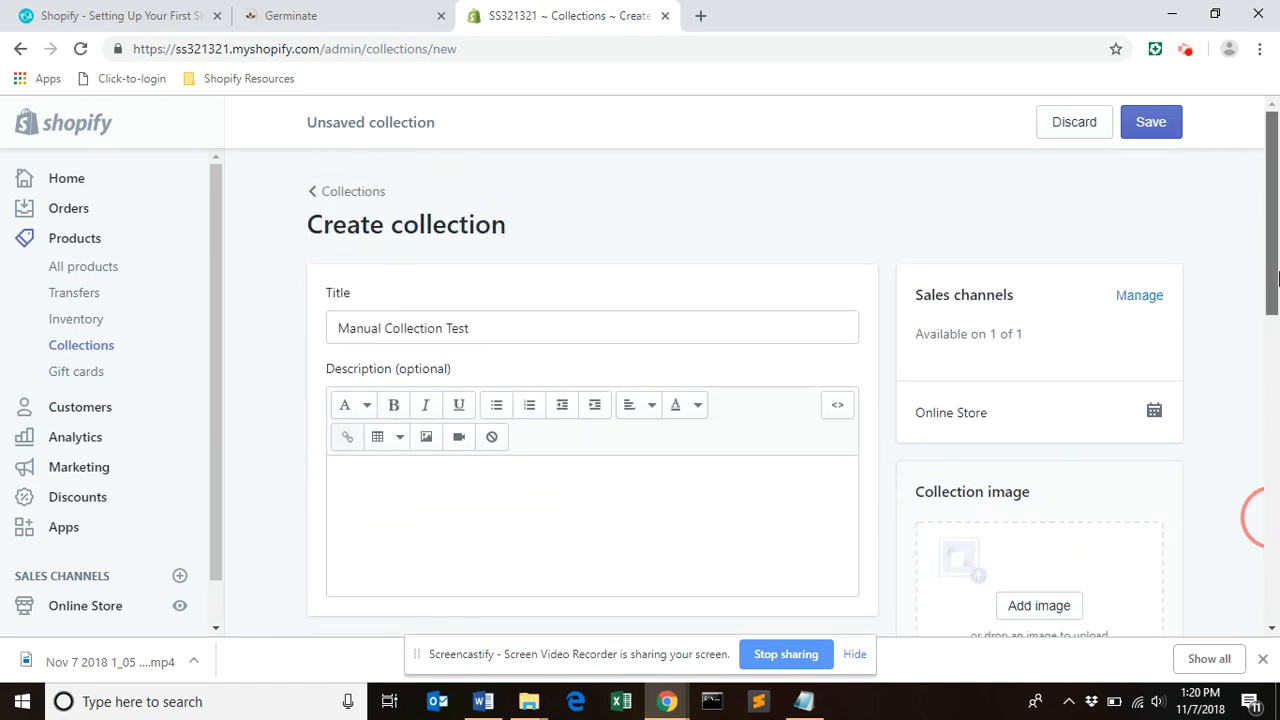
click(1160, 128)
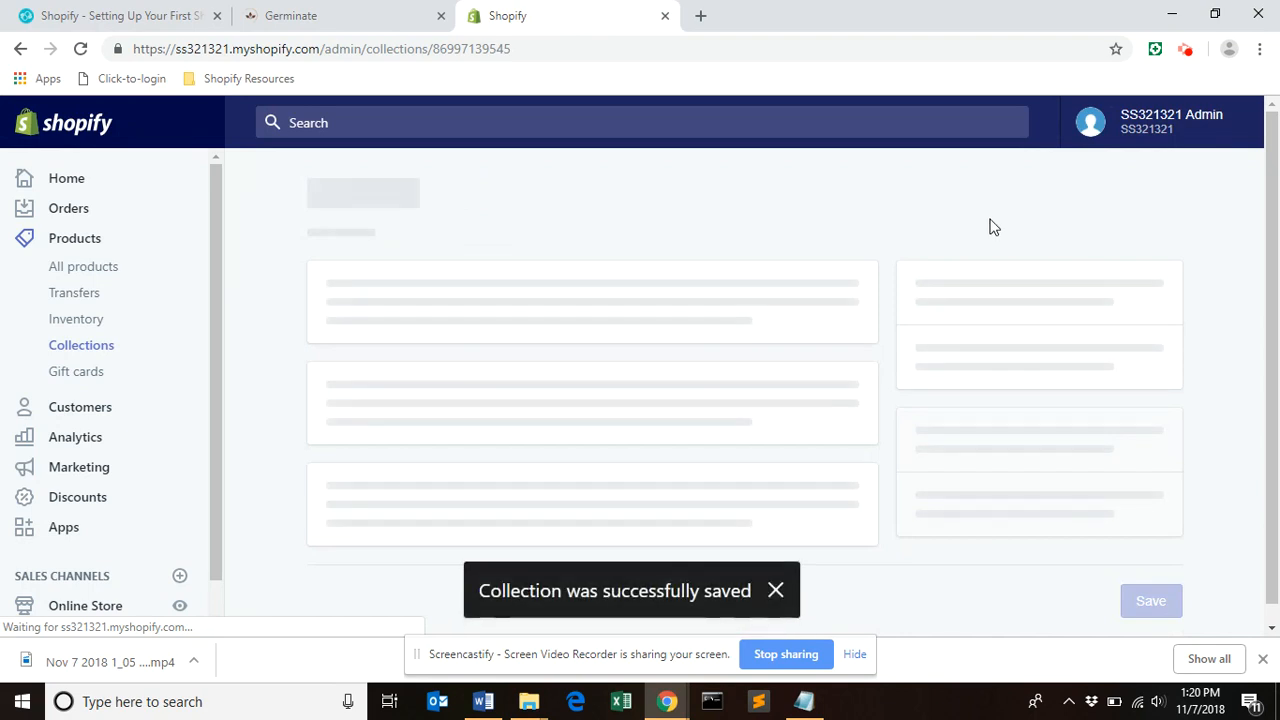
Step: Browse products for the collection and select the 11-inch Butterfly, 11-inch Metalwork Holiday Angel, 12 inch Cherub with Trumpet and 12-inch Hand Painted Metalwork Angel - Green
mouse_move(1272, 205)
mouse_down()
mouse_move(1266, 450)
mouse_move(1274, 418)
mouse_up()
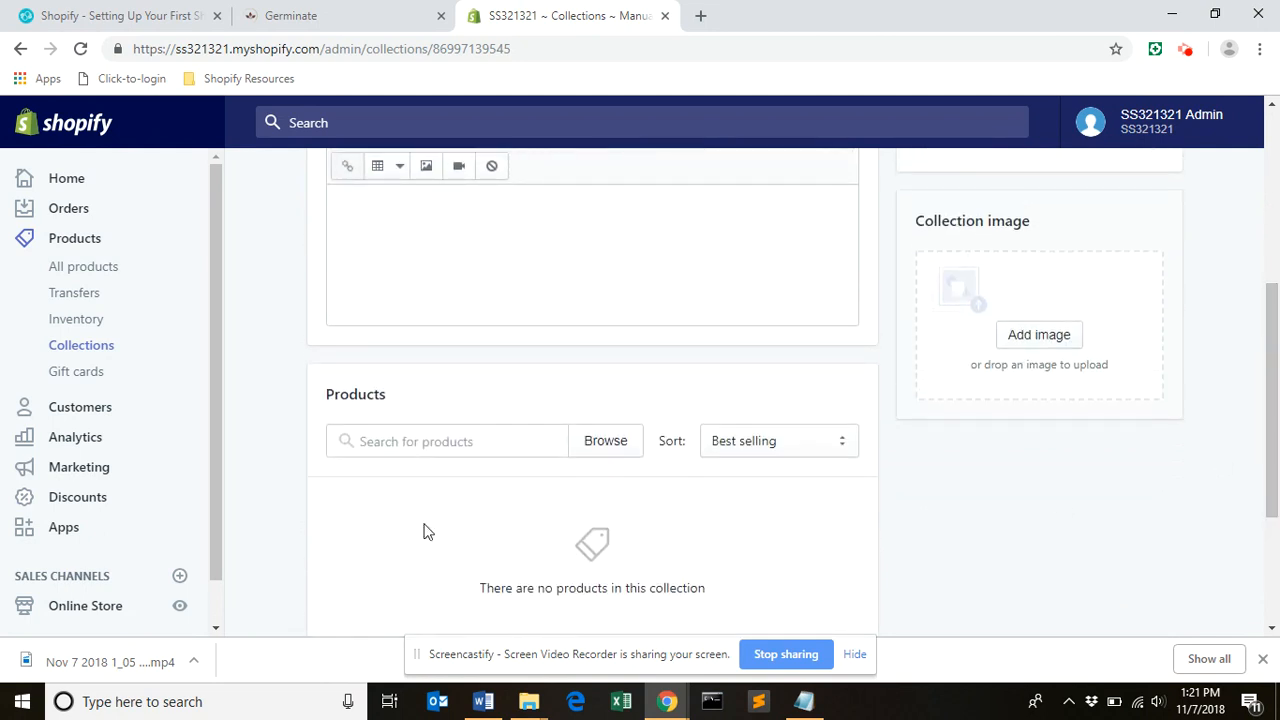
click(436, 443)
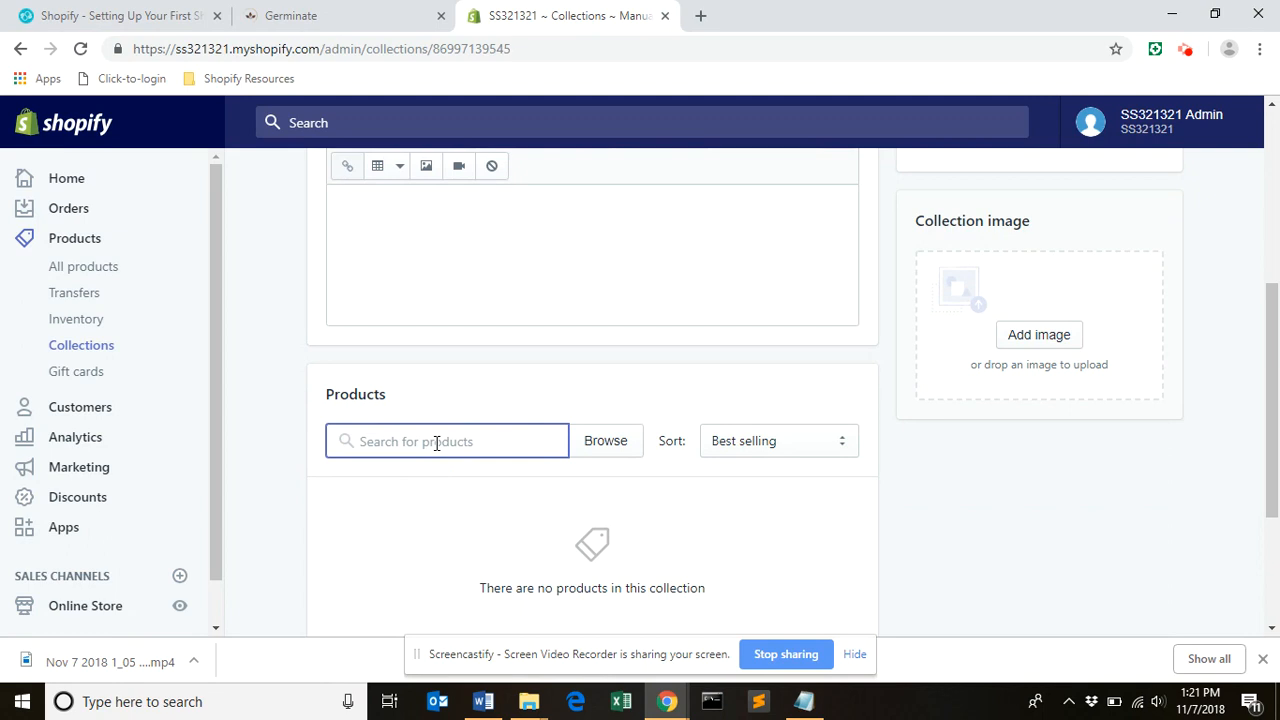
click(589, 443)
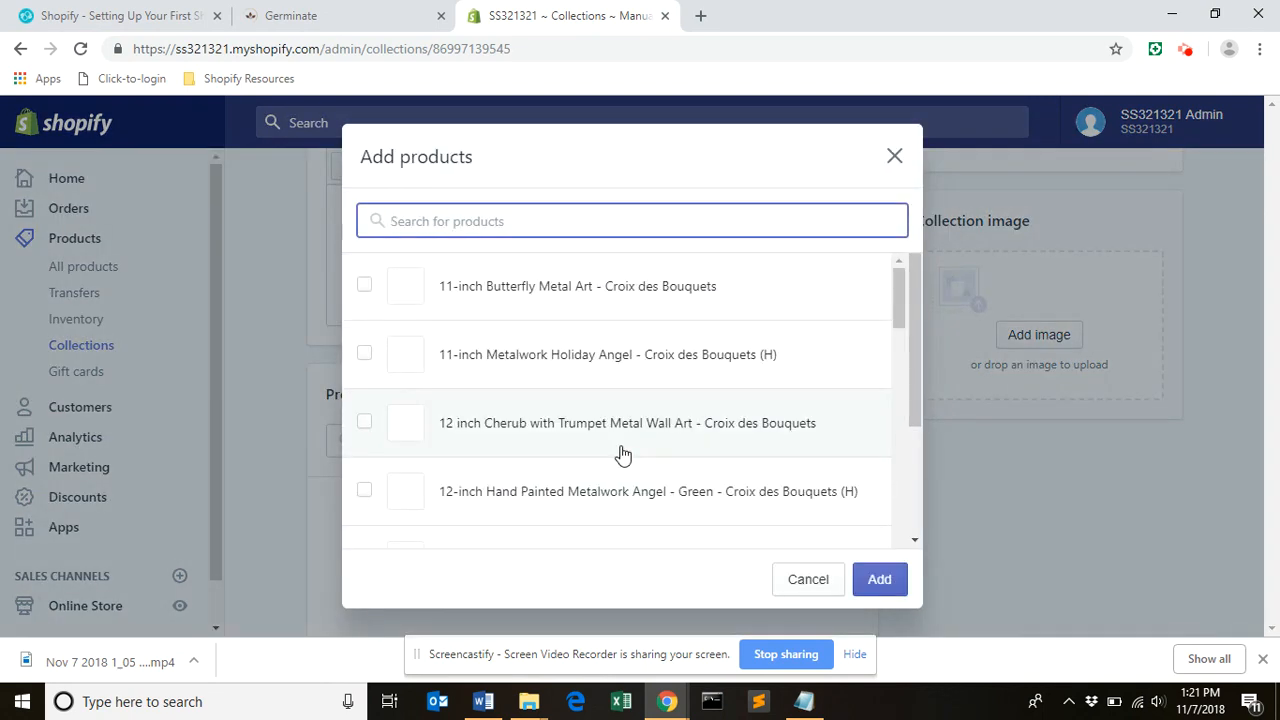
drag(365, 362, 362, 432)
click(363, 424)
click(364, 354)
click(365, 288)
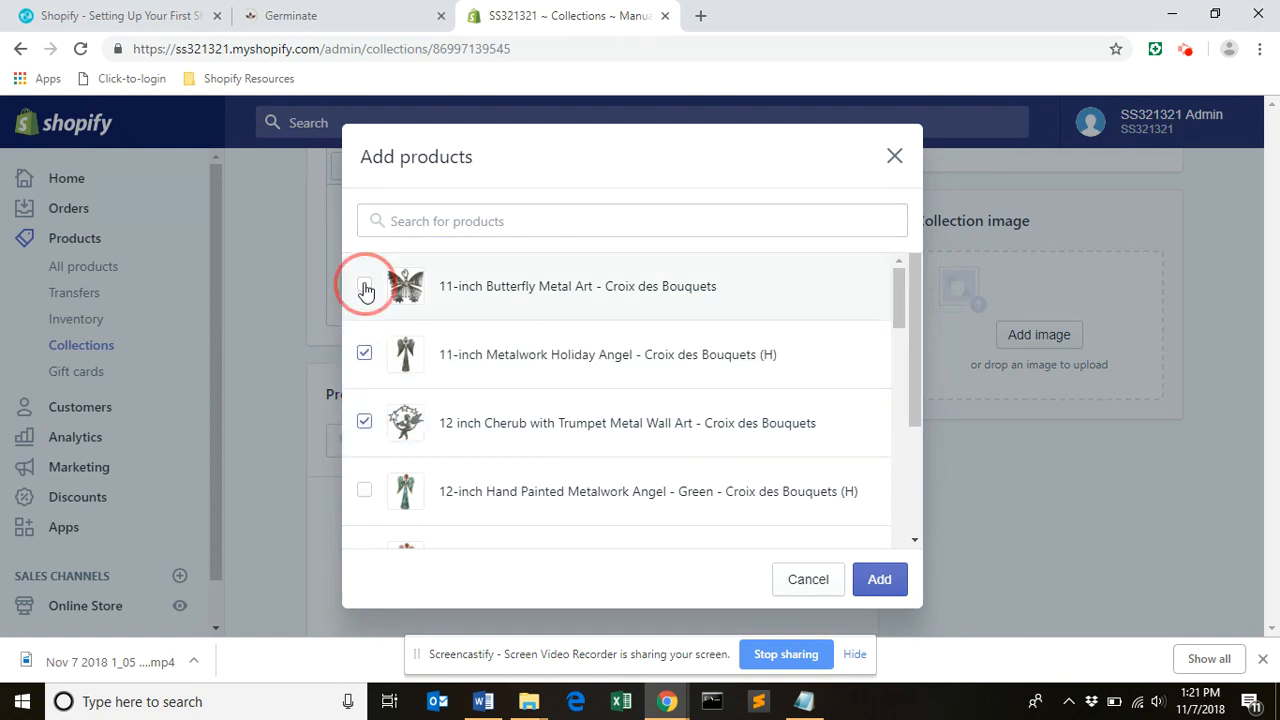
click(366, 498)
Step: Select the 24 inch Painted Tree of Life Heart, Mermaid & Fish and Gecko Tree of Life, and add all selected products to the collection
drag(900, 305, 912, 475)
click(364, 456)
click(363, 391)
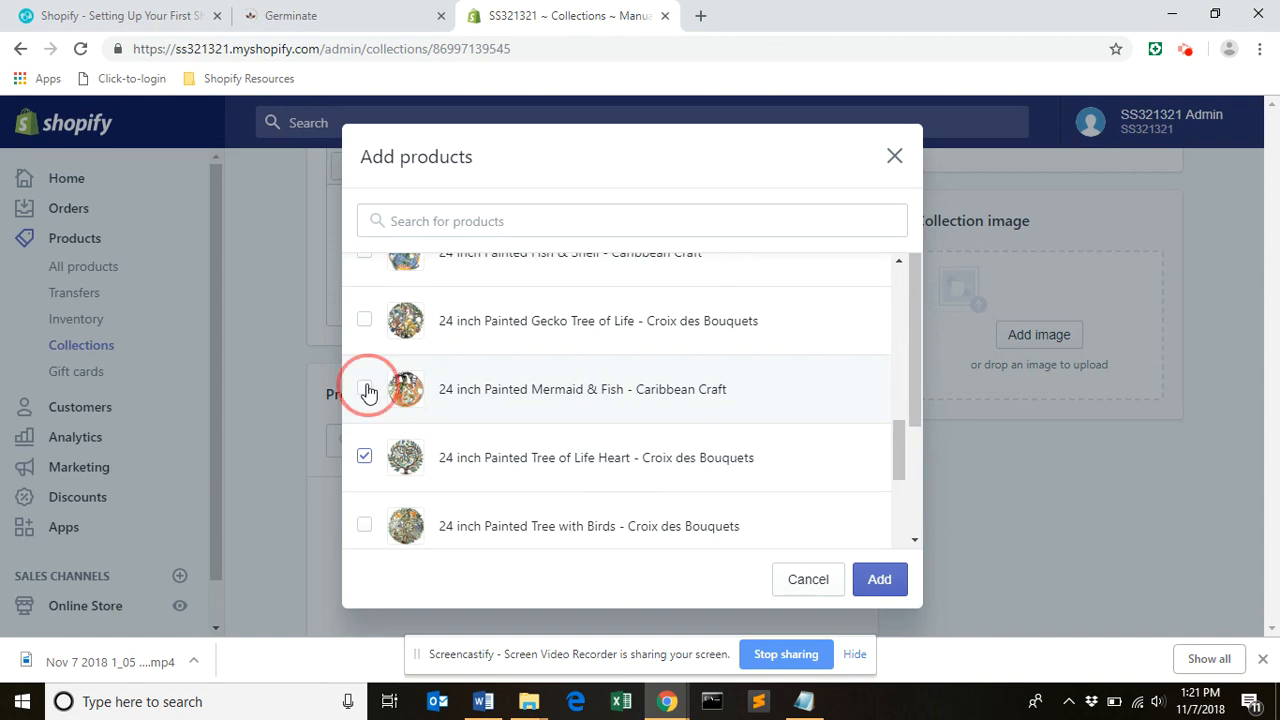
click(366, 328)
click(879, 580)
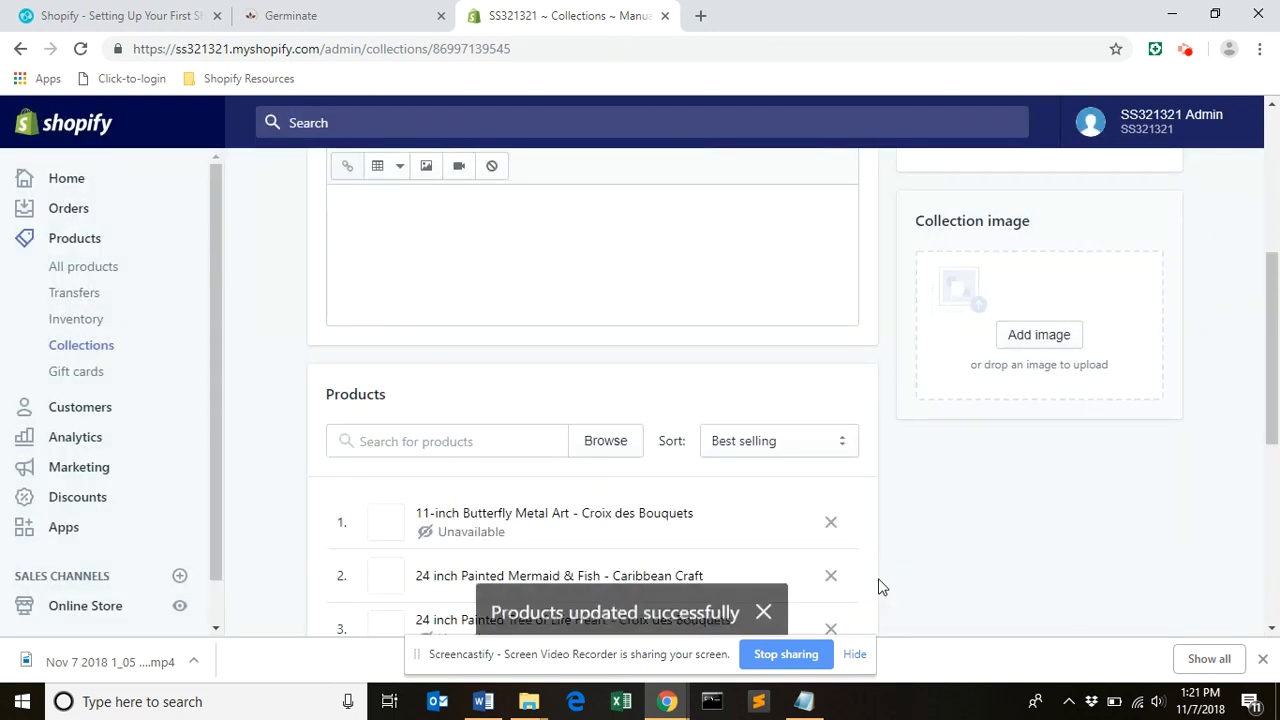
Step: Review the products added to the collection and sort them by Lowest price
drag(1275, 394, 1277, 515)
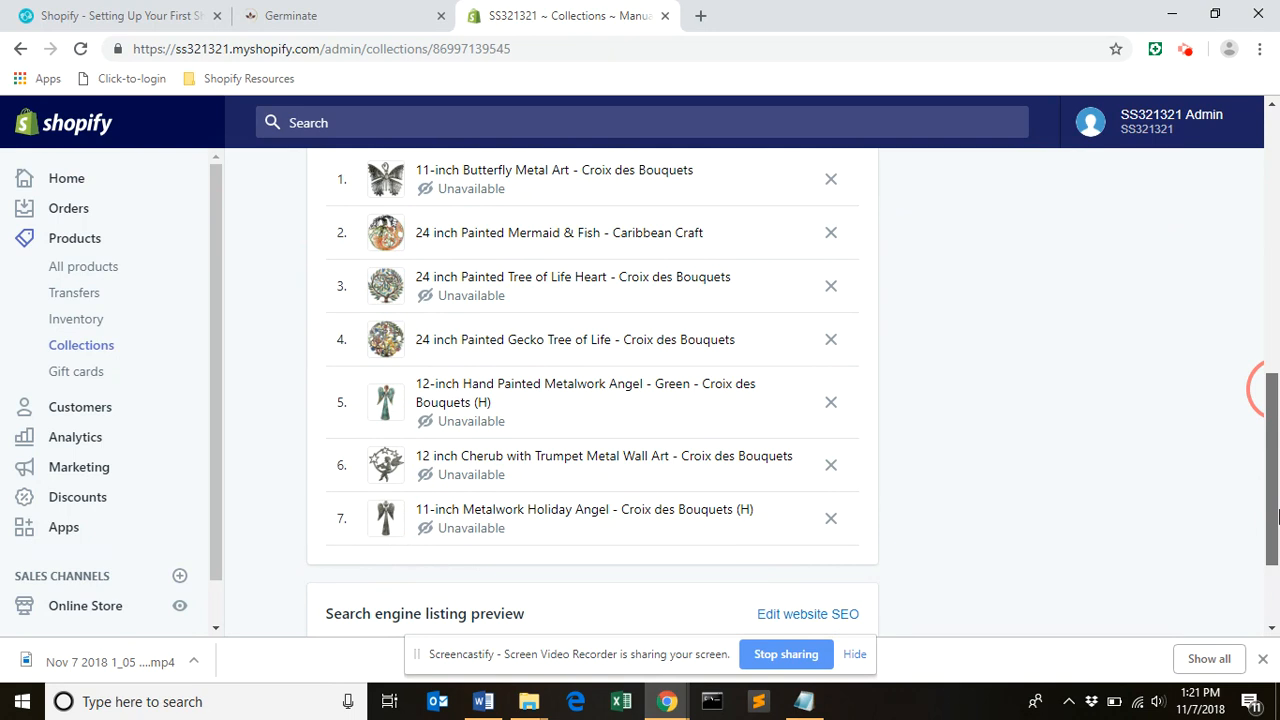
drag(1277, 515, 1277, 482)
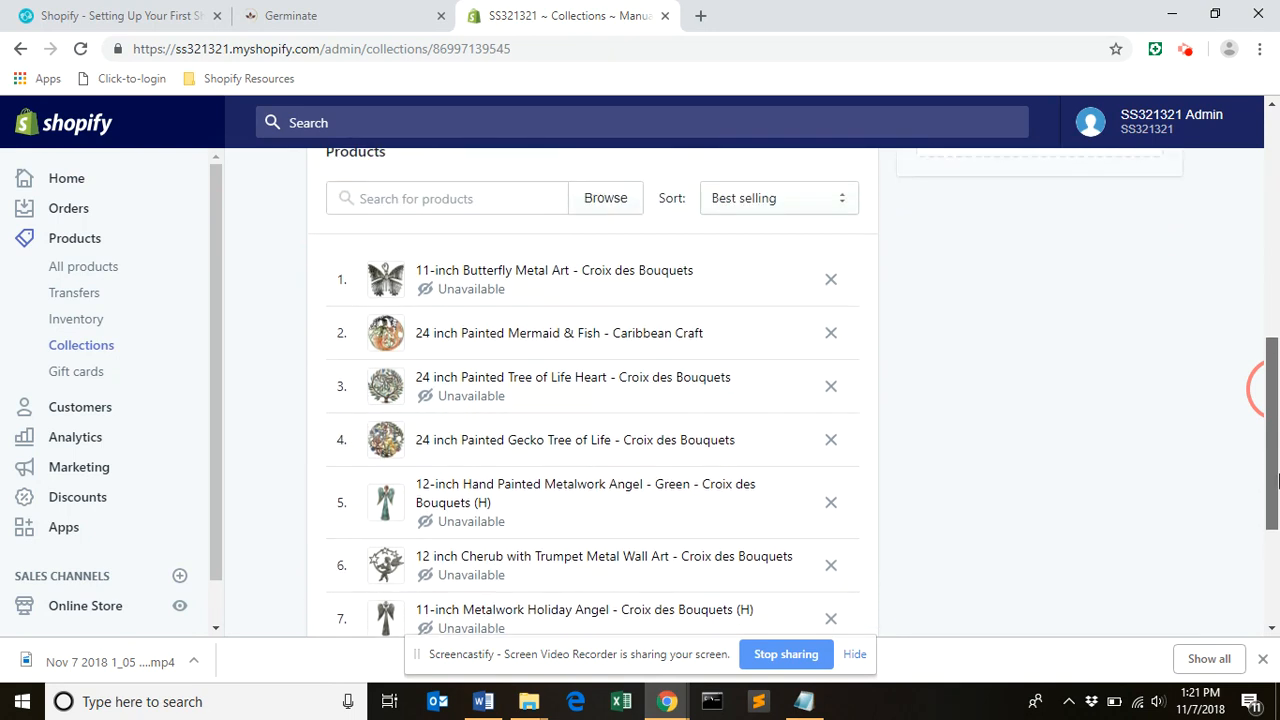
drag(1277, 482, 1277, 468)
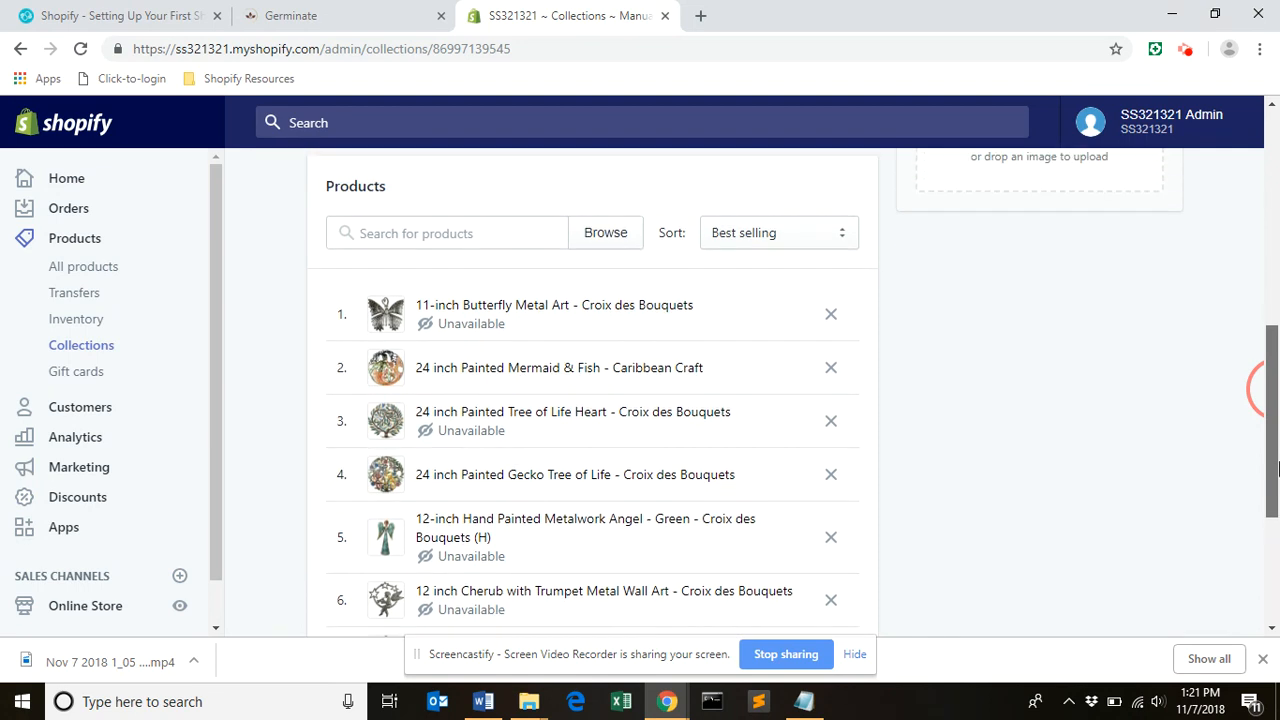
drag(1277, 468, 1277, 429)
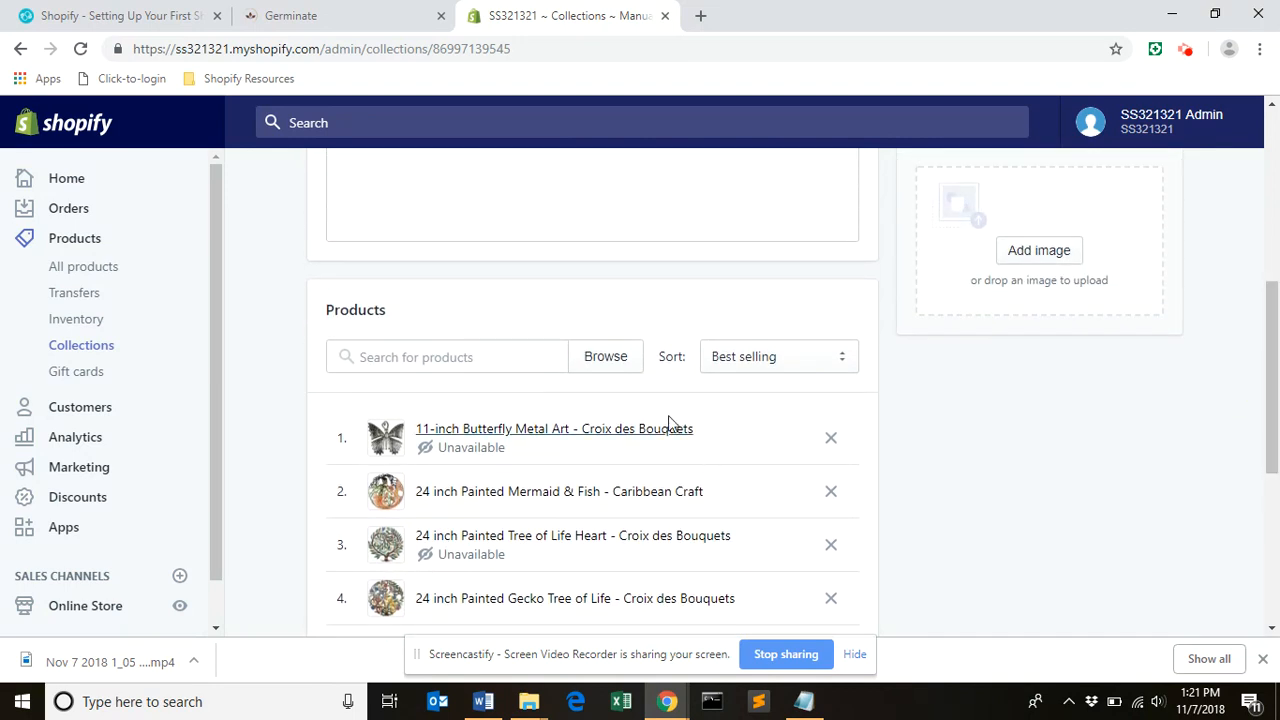
click(835, 365)
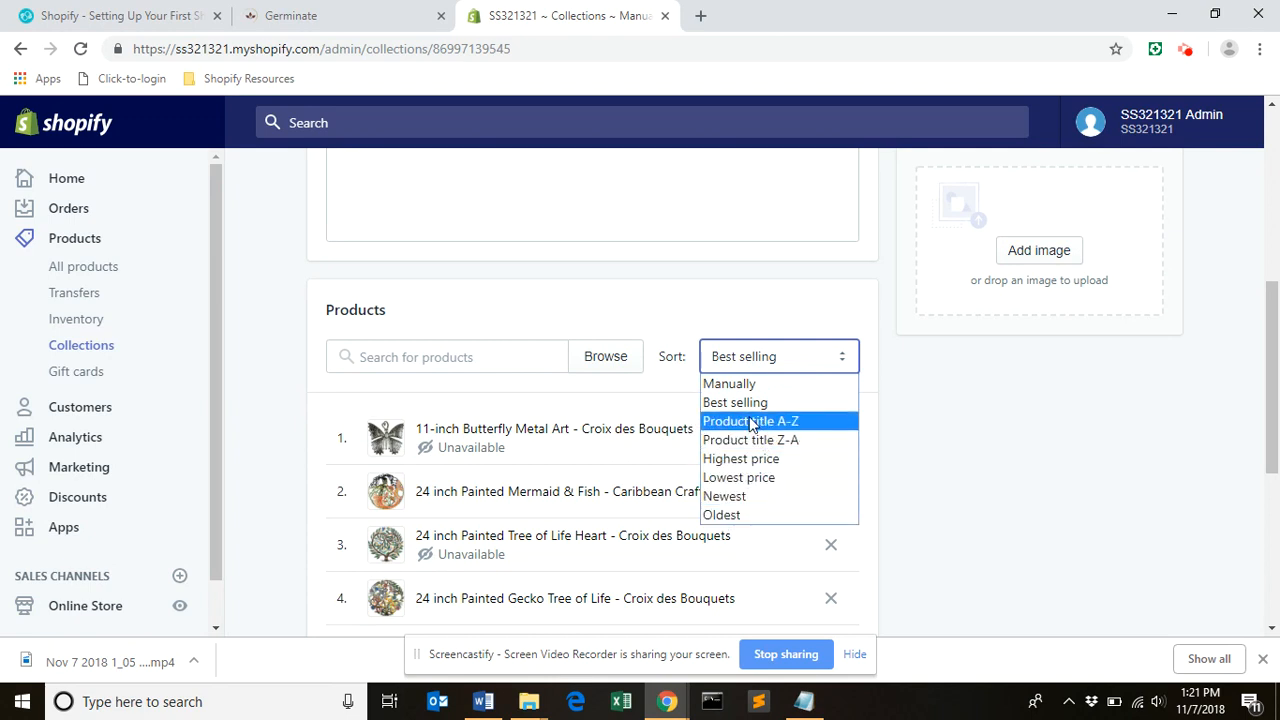
click(768, 479)
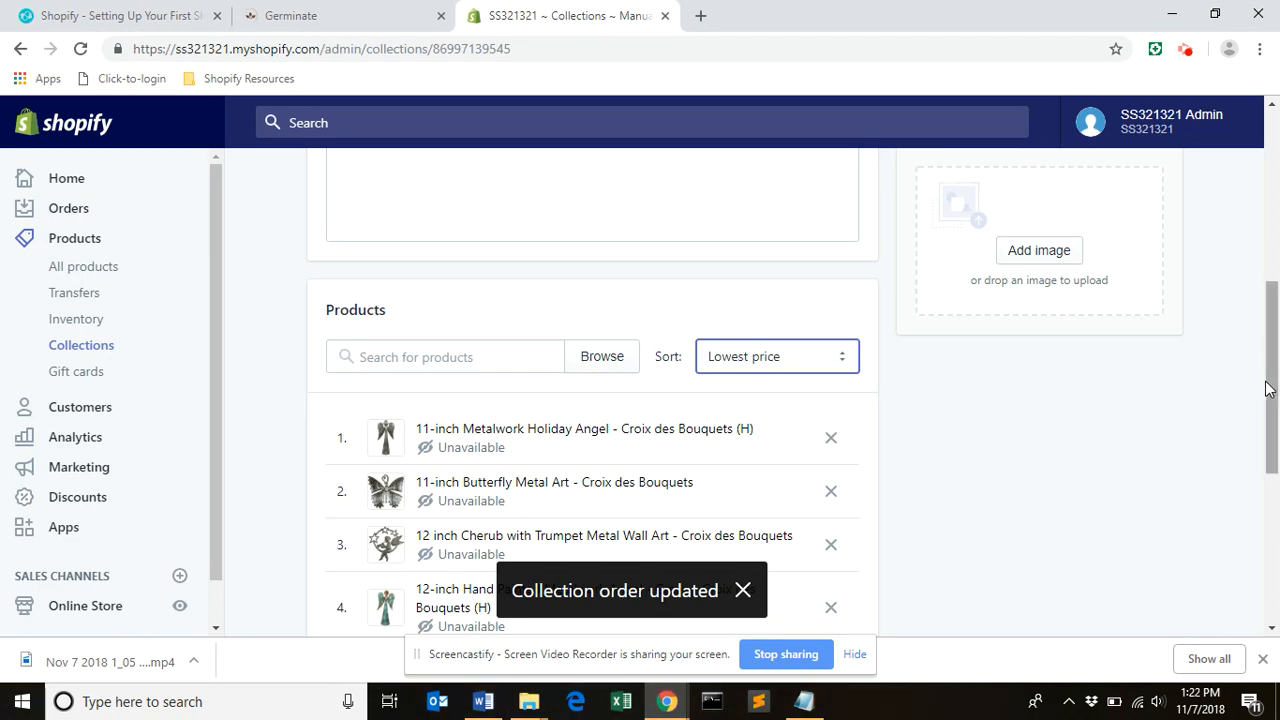
Step: Replace the collection's title with "Featured Products"
drag(1270, 387, 1278, 553)
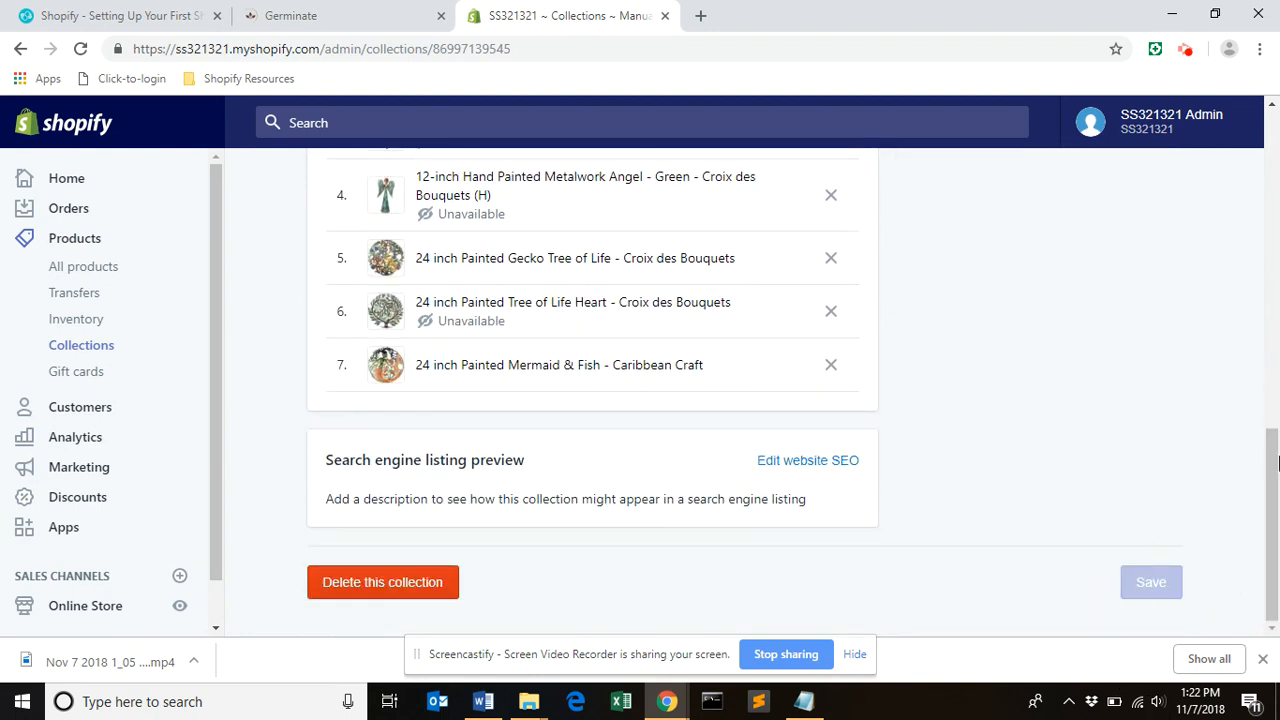
drag(1268, 500, 1263, 263)
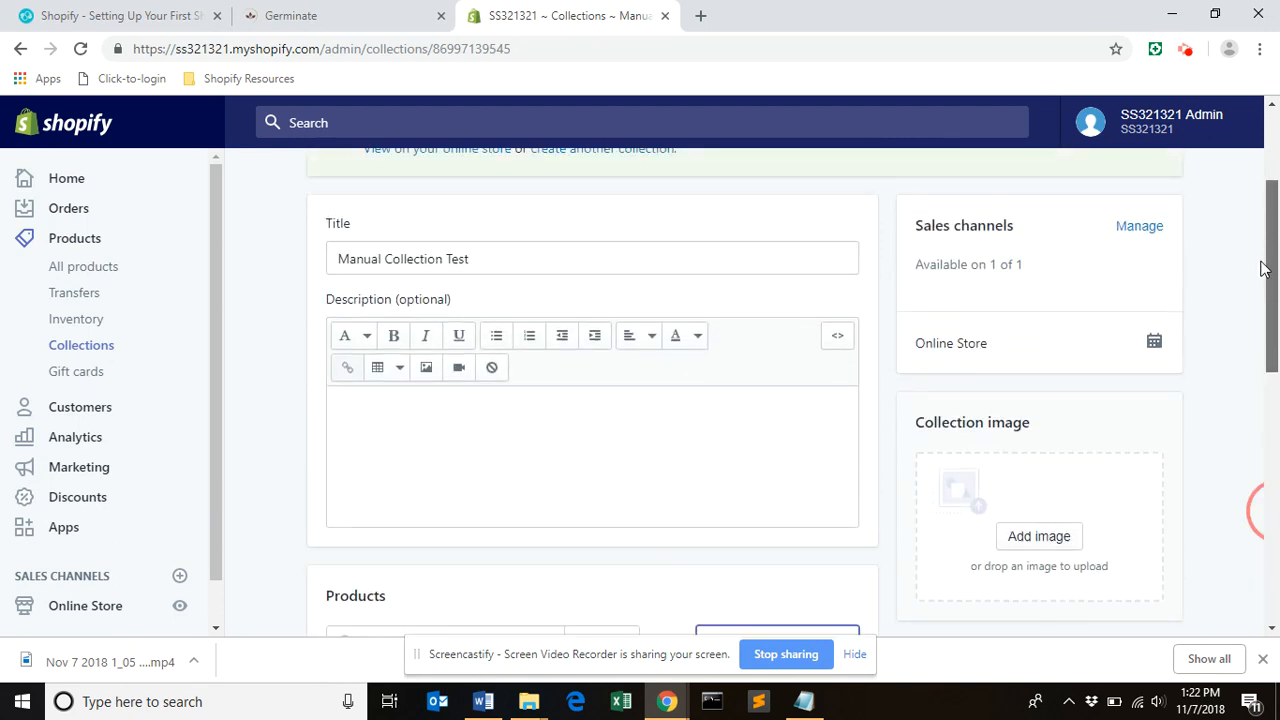
drag(477, 260, 250, 283)
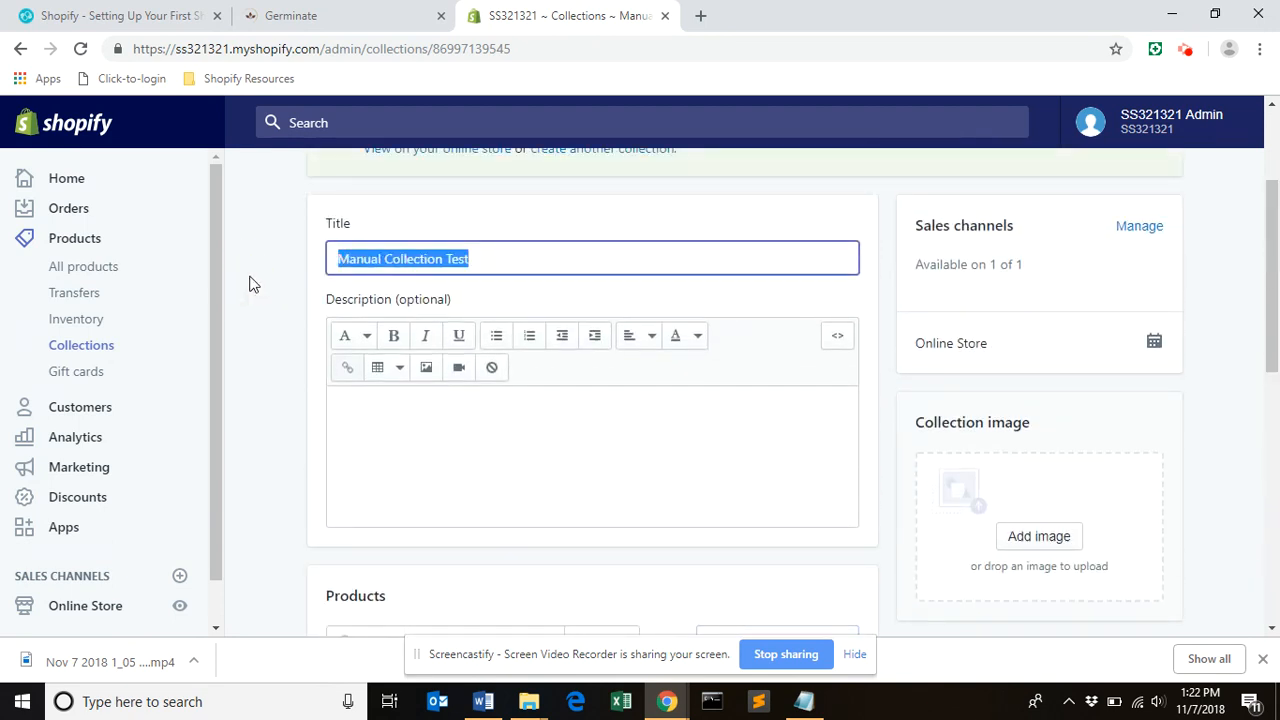
text(Featured Products)
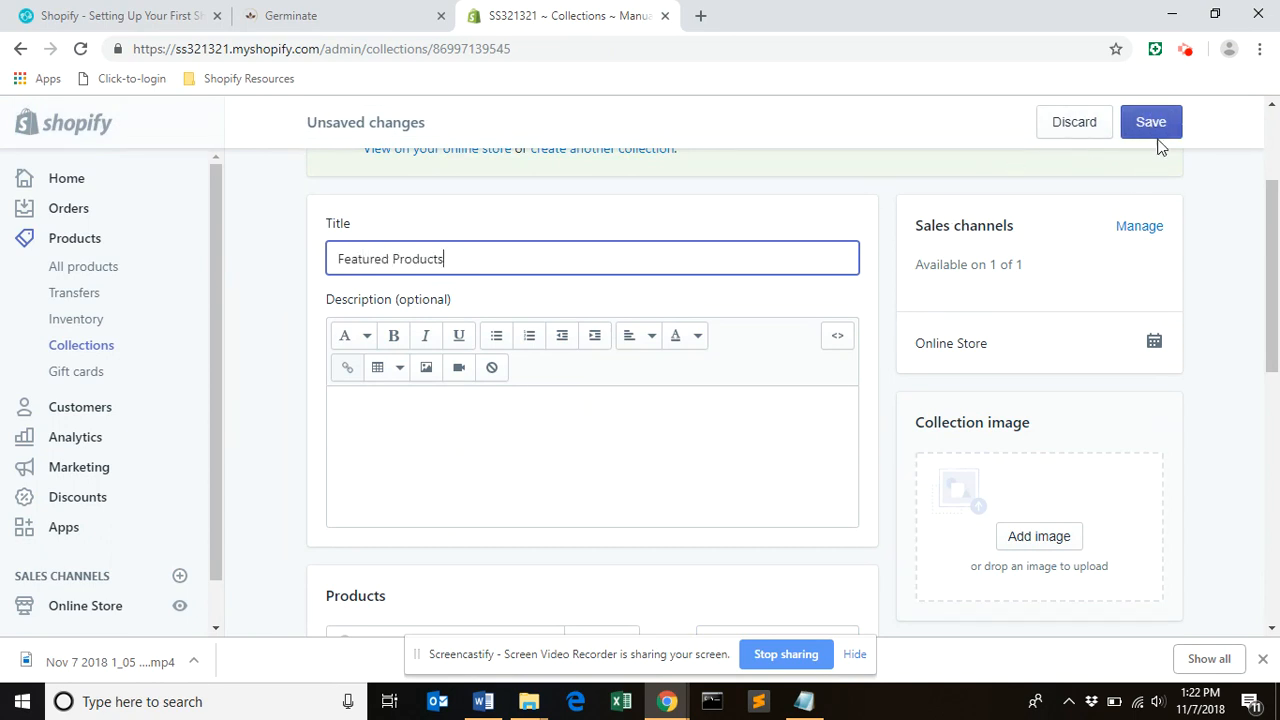
drag(1274, 280, 1277, 457)
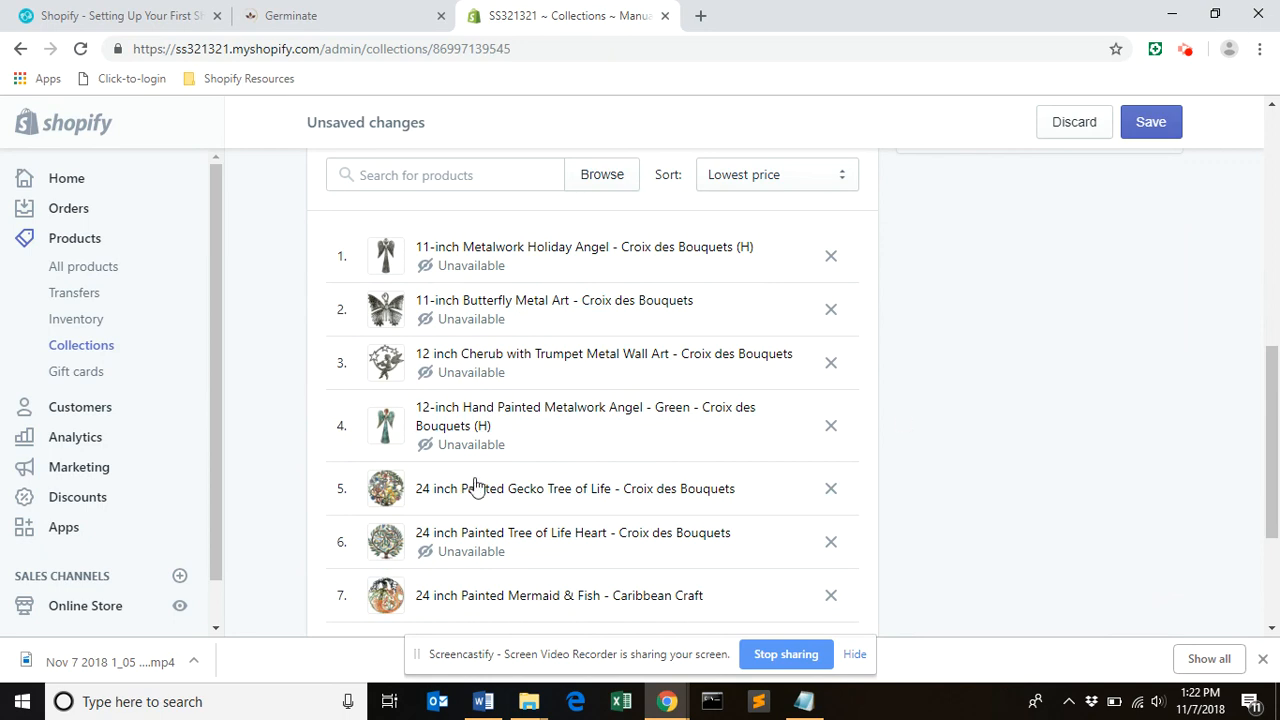
drag(1274, 450, 1275, 218)
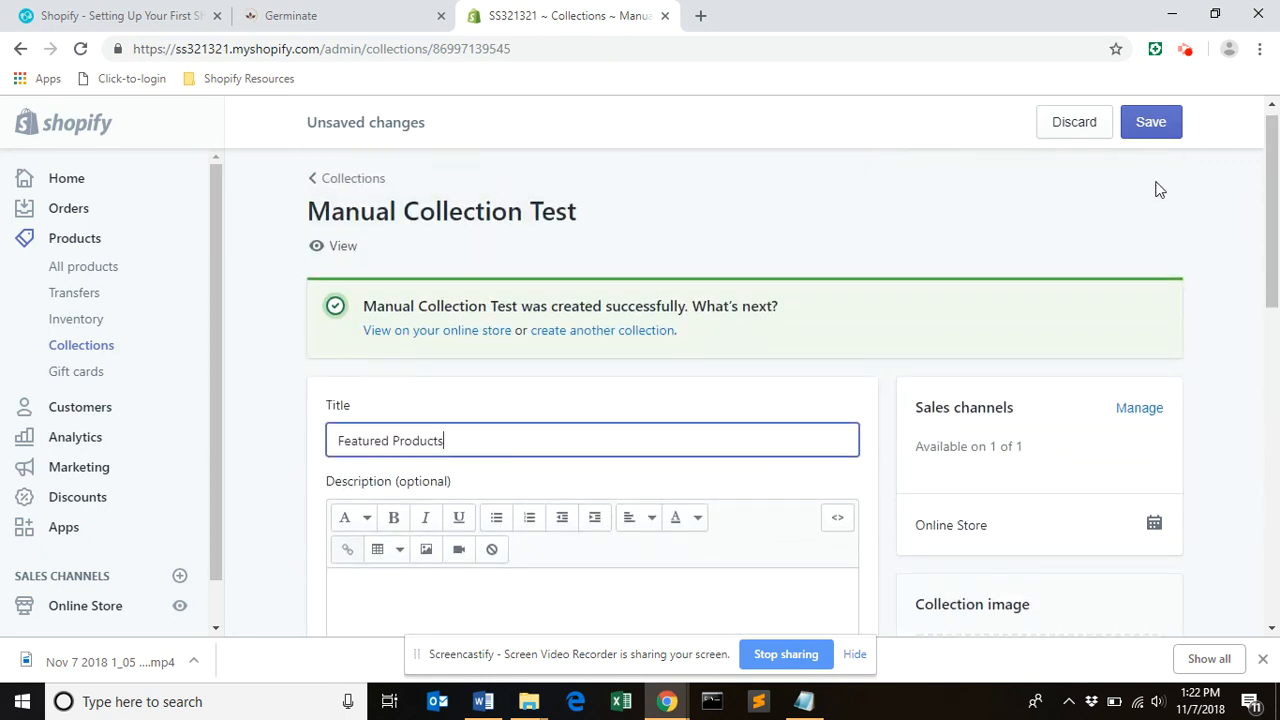
Step: Save the retitled Featured Products collection and return to the list of collections
click(1154, 123)
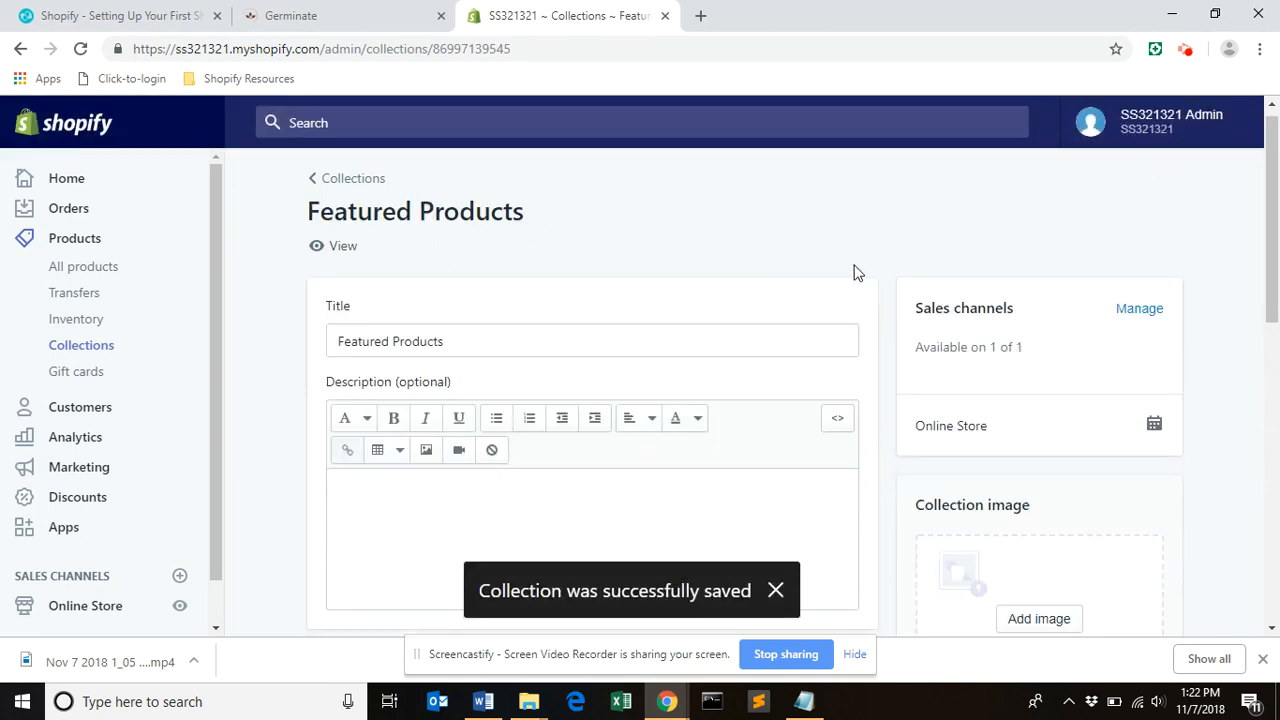
drag(1275, 252, 1275, 238)
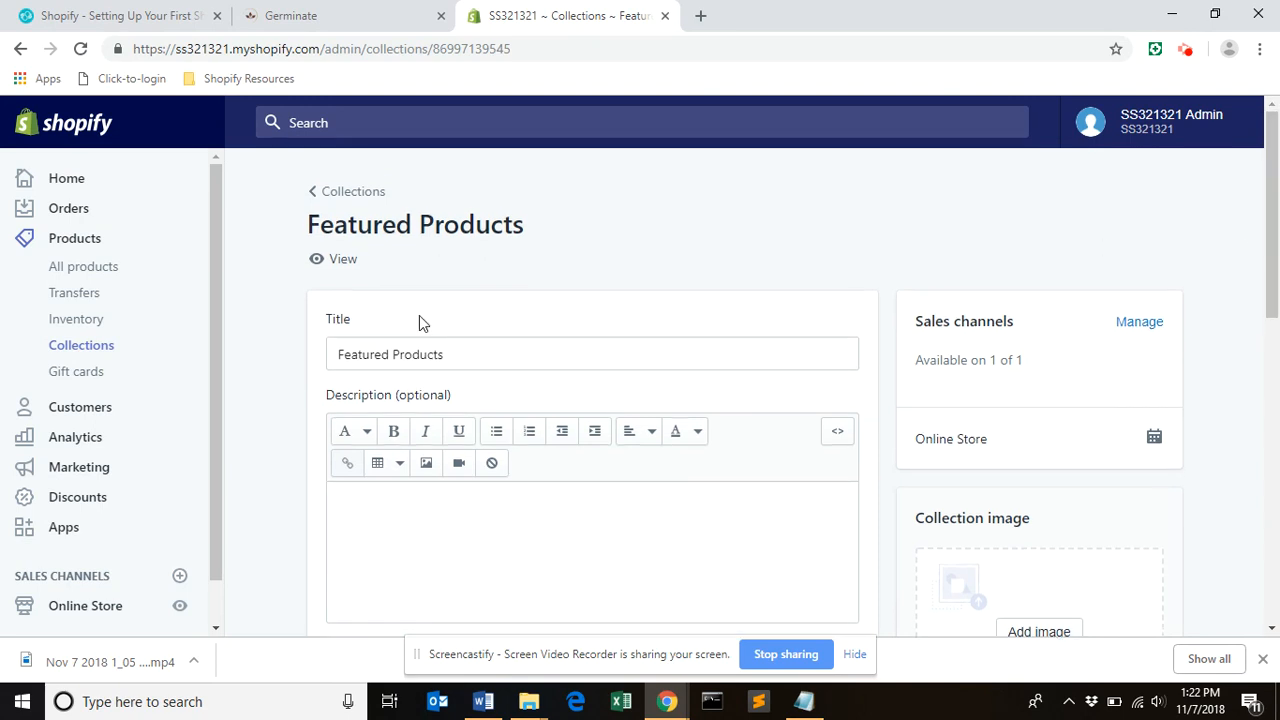
click(97, 352)
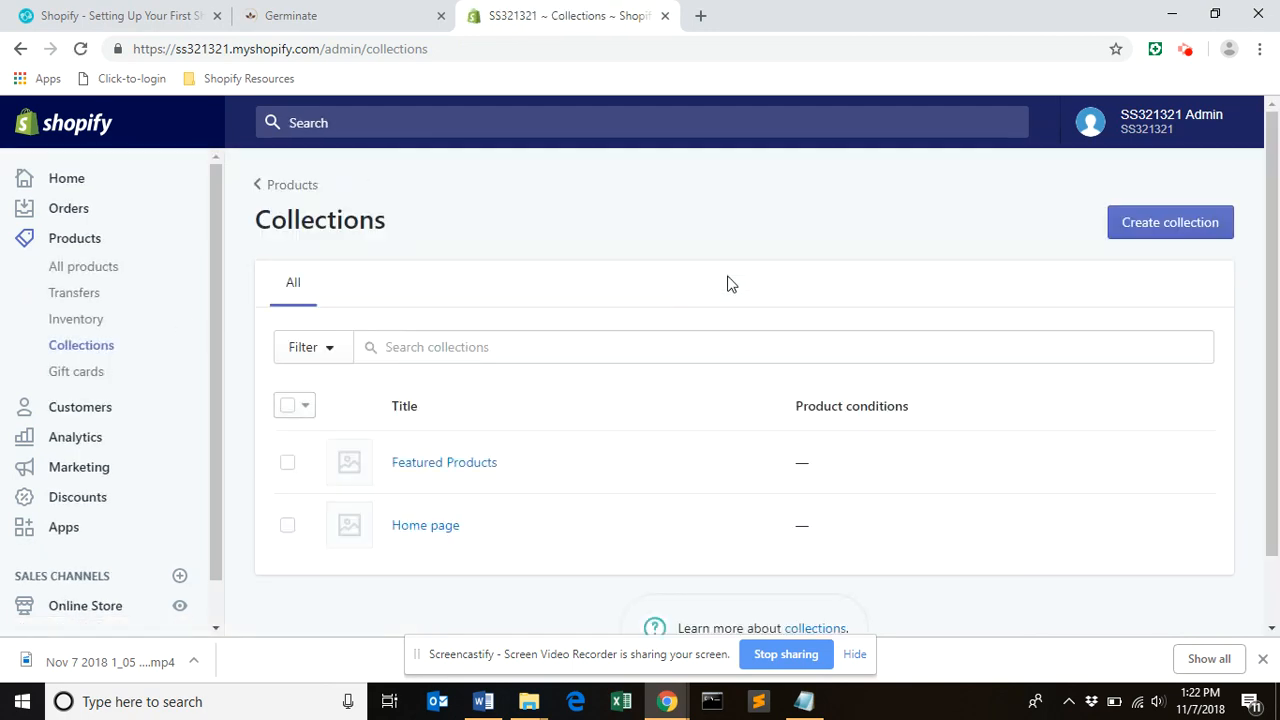
Step: Start a new collection titled "Large Metal Wall Art", leaving its description empty
click(1180, 230)
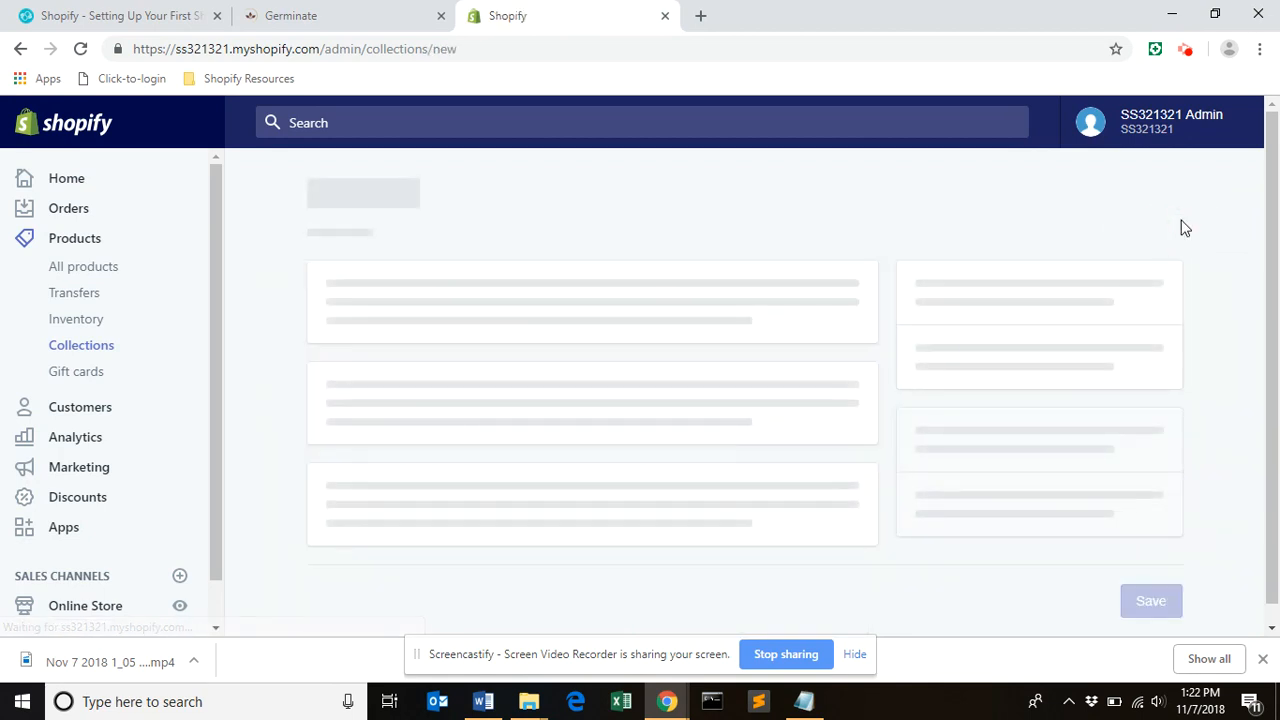
click(447, 330)
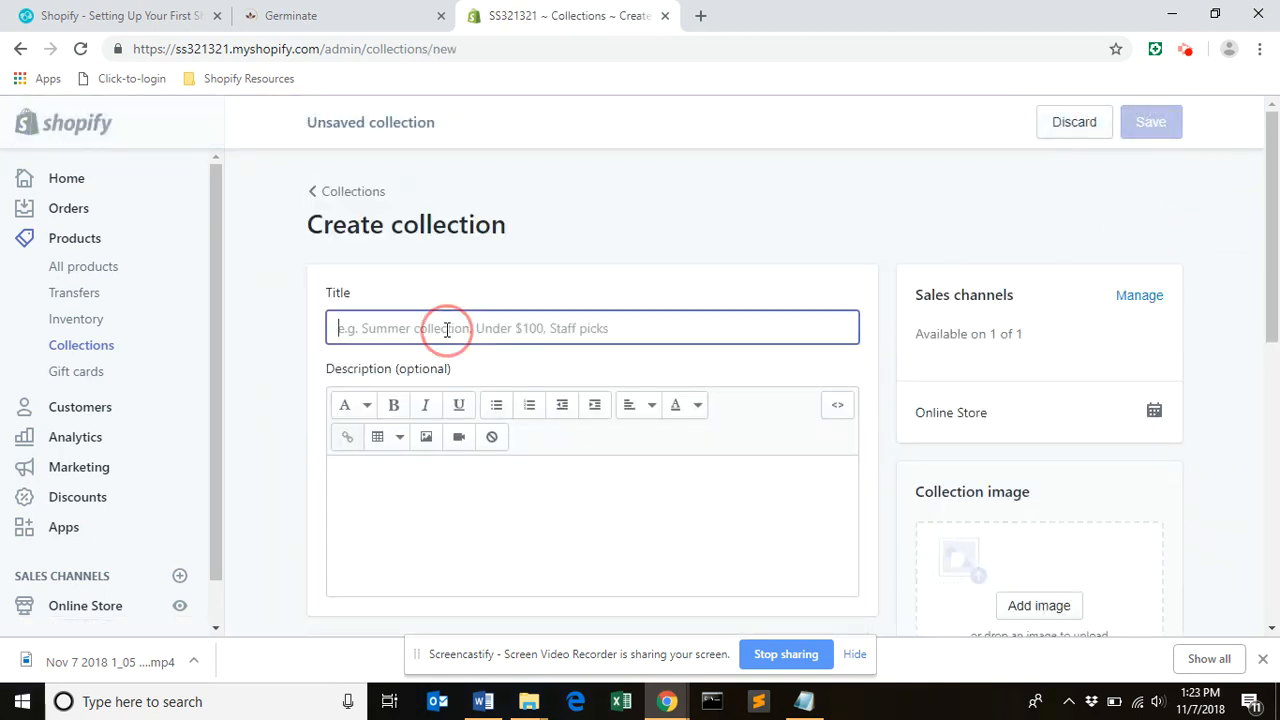
text(Large Metal Wall Art)
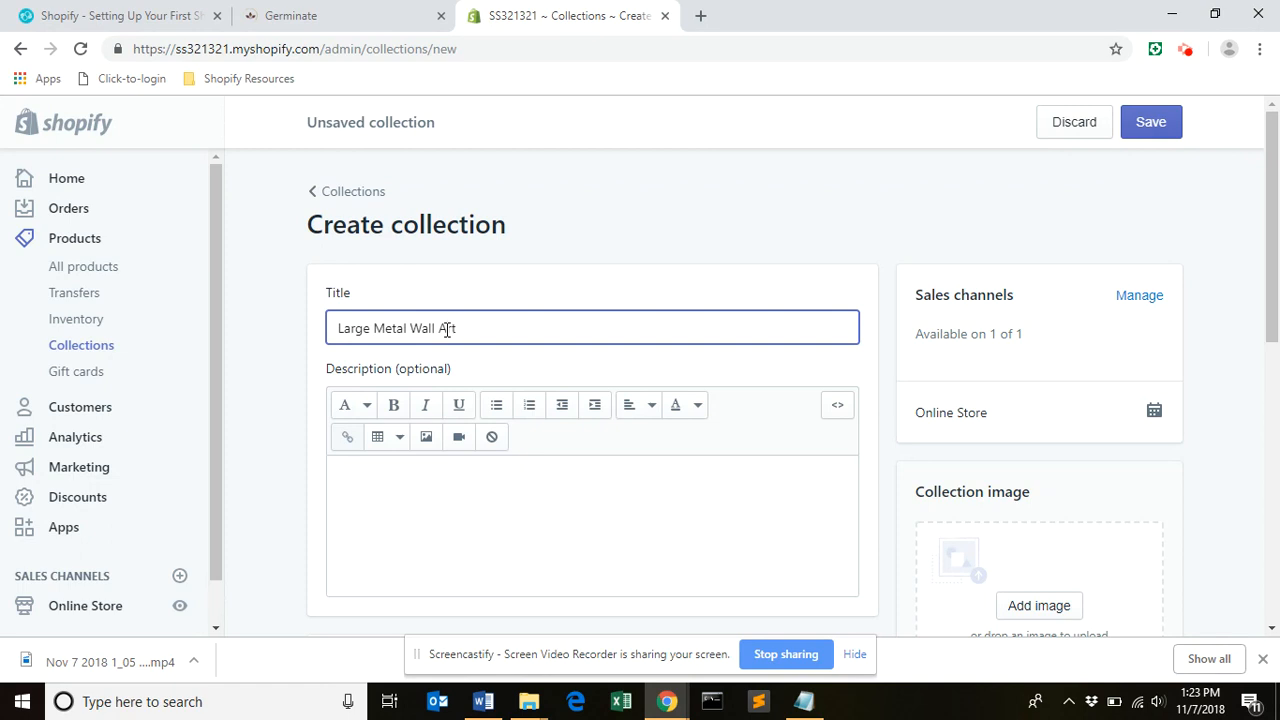
click(518, 472)
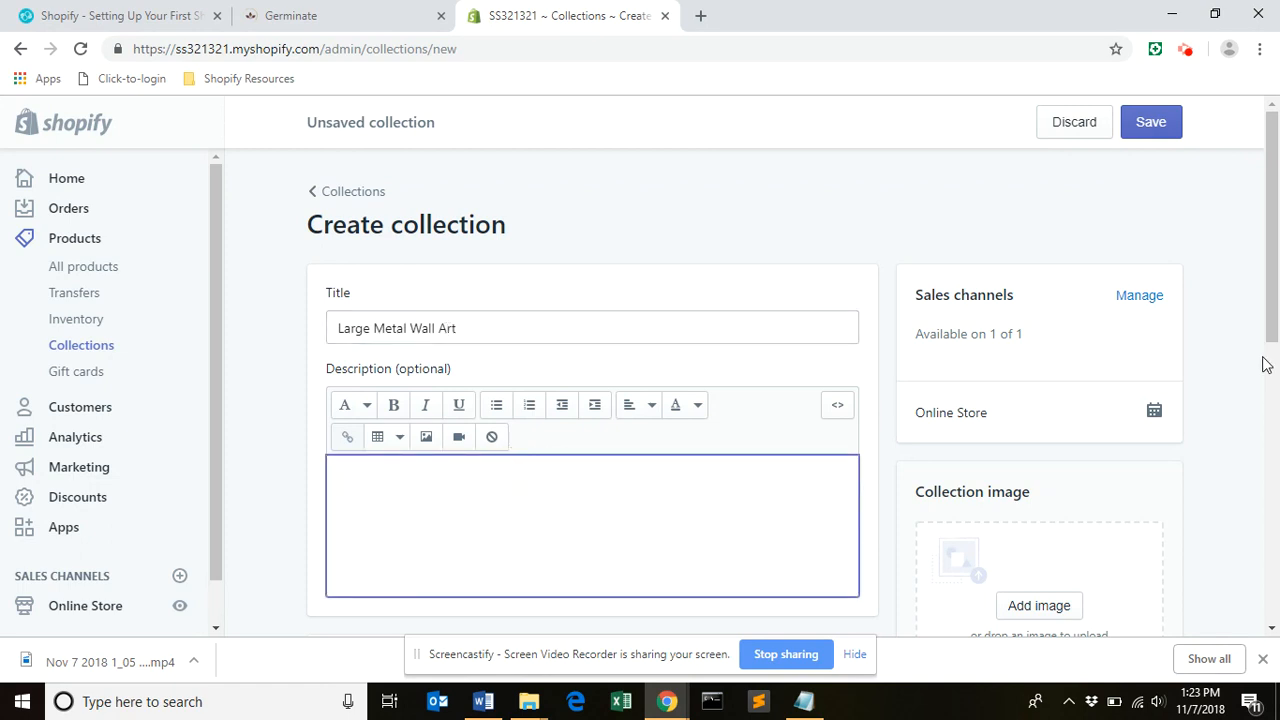
Step: Set the automated collection's condition to product tag is equal to "Large" and save the collection
drag(1274, 290, 1274, 380)
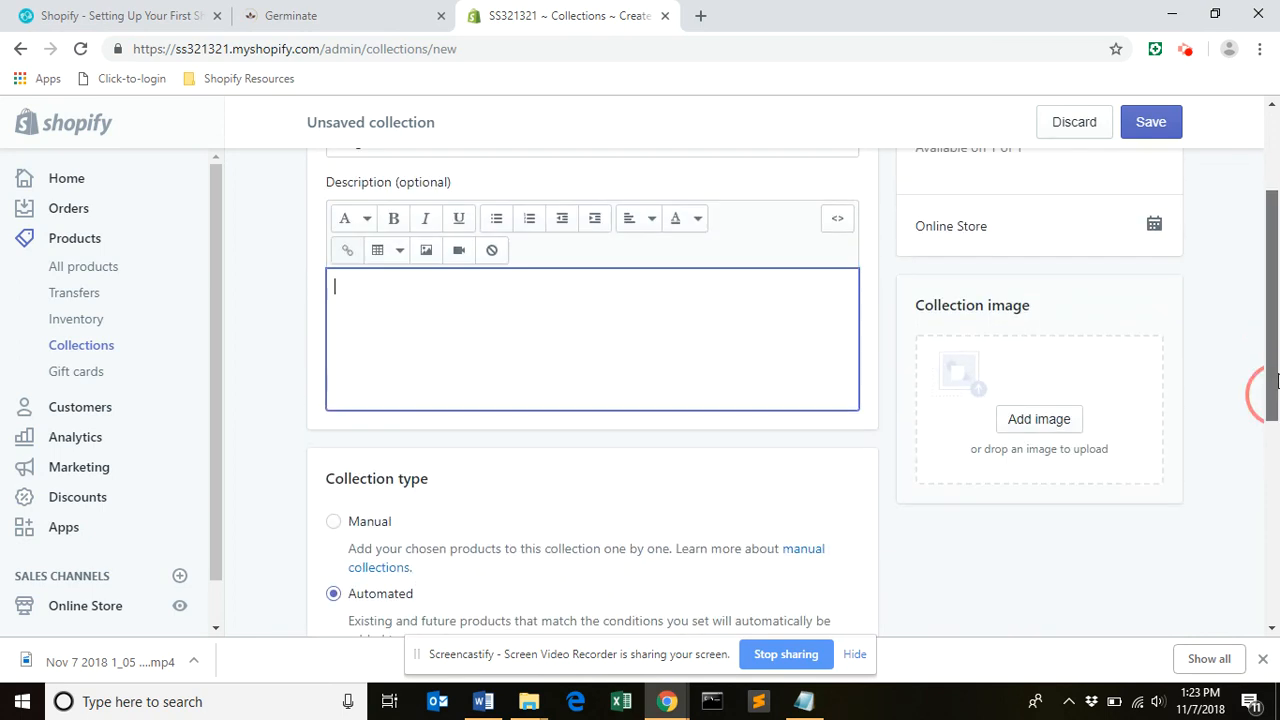
click(1170, 122)
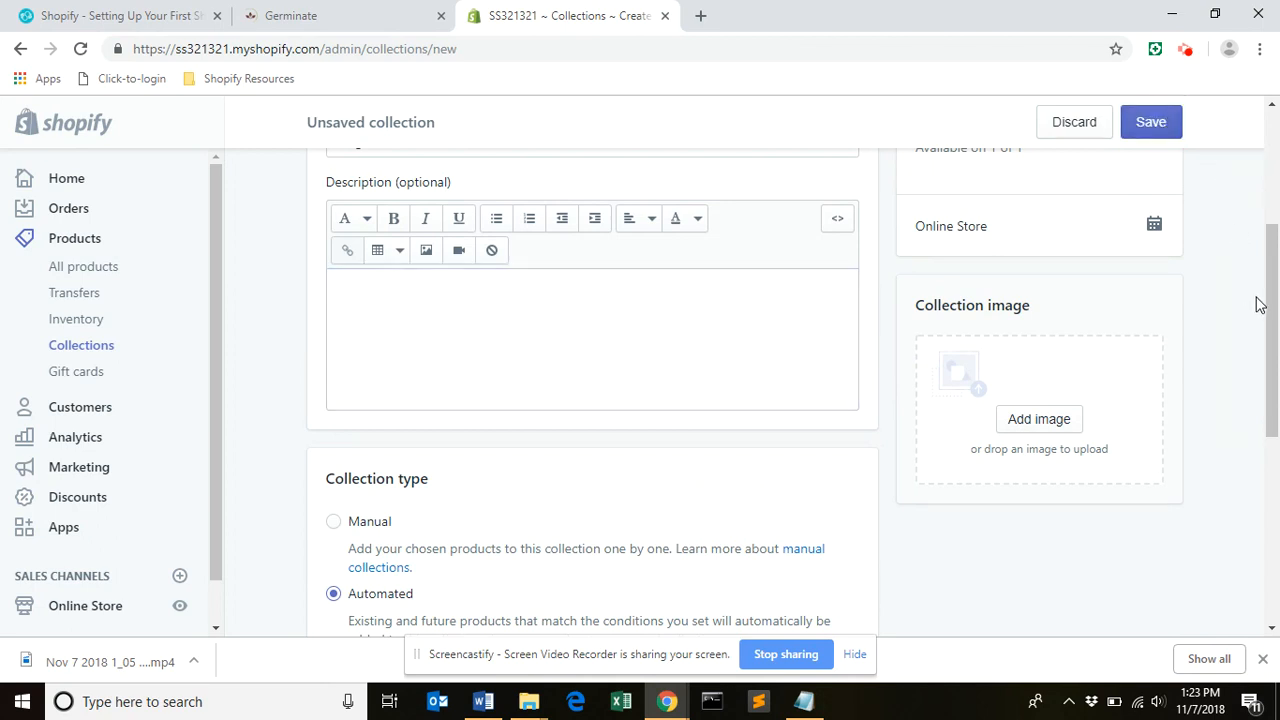
drag(1271, 314, 1278, 505)
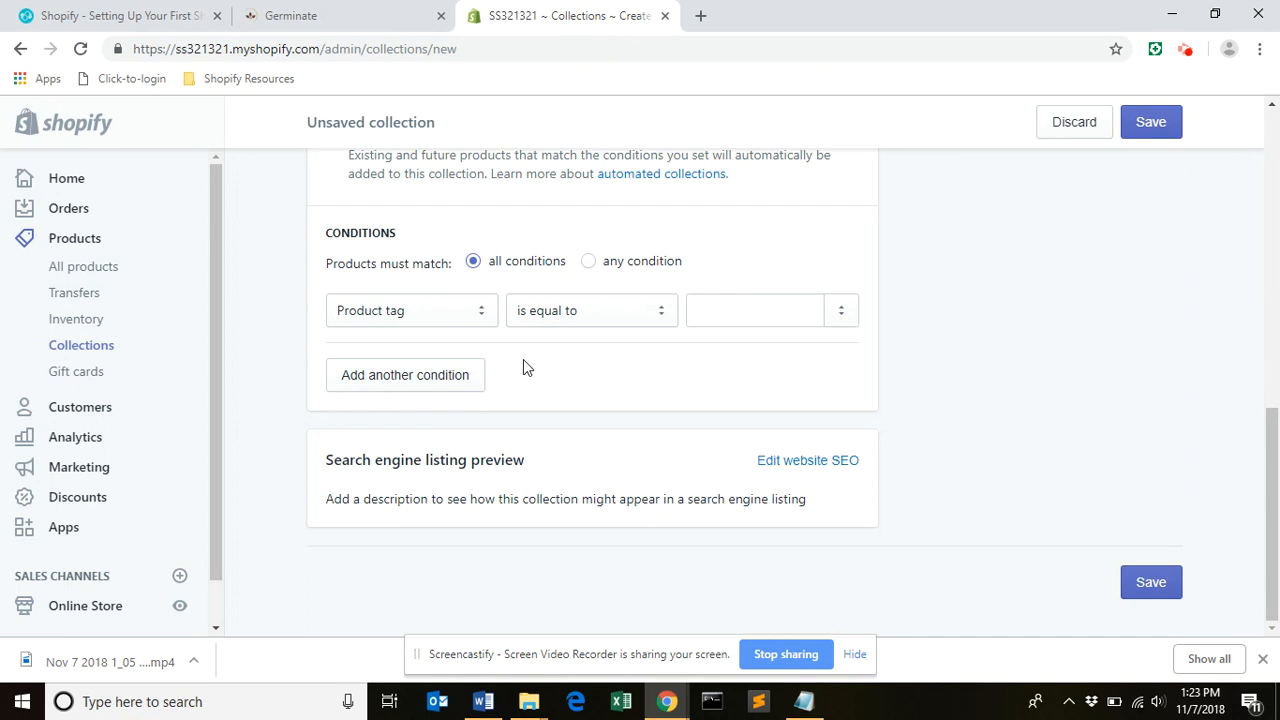
click(444, 318)
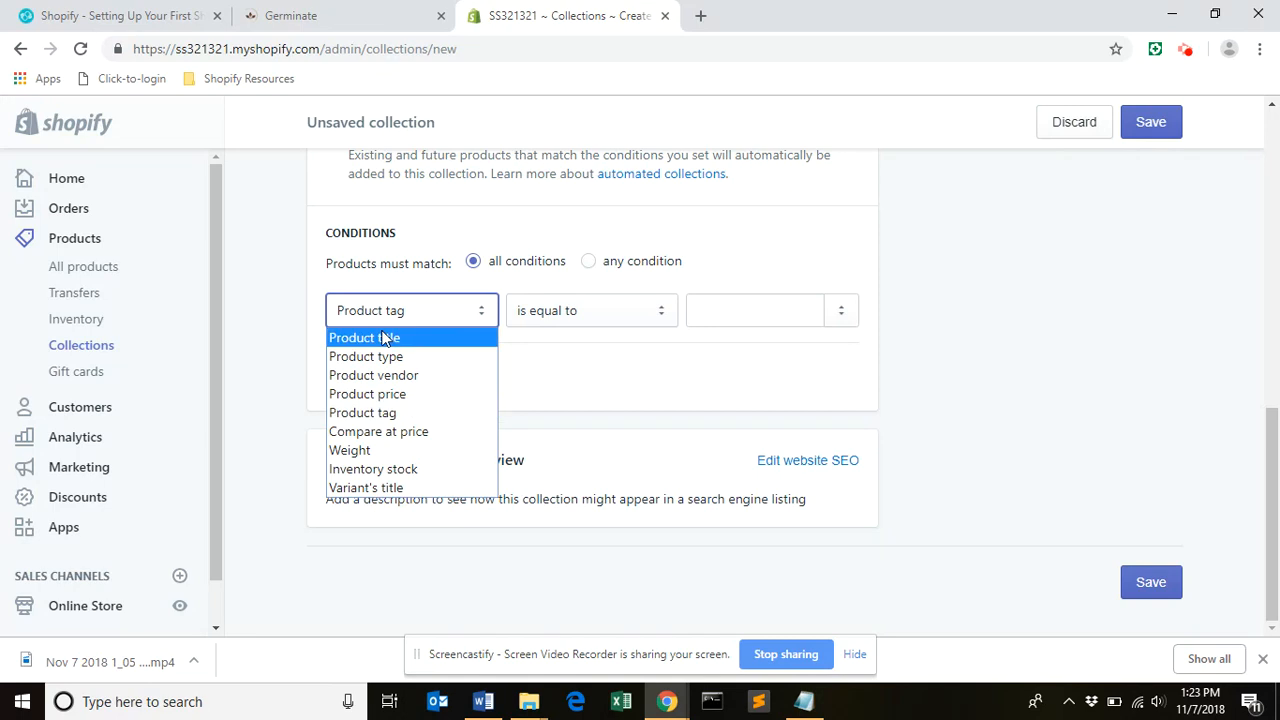
click(398, 316)
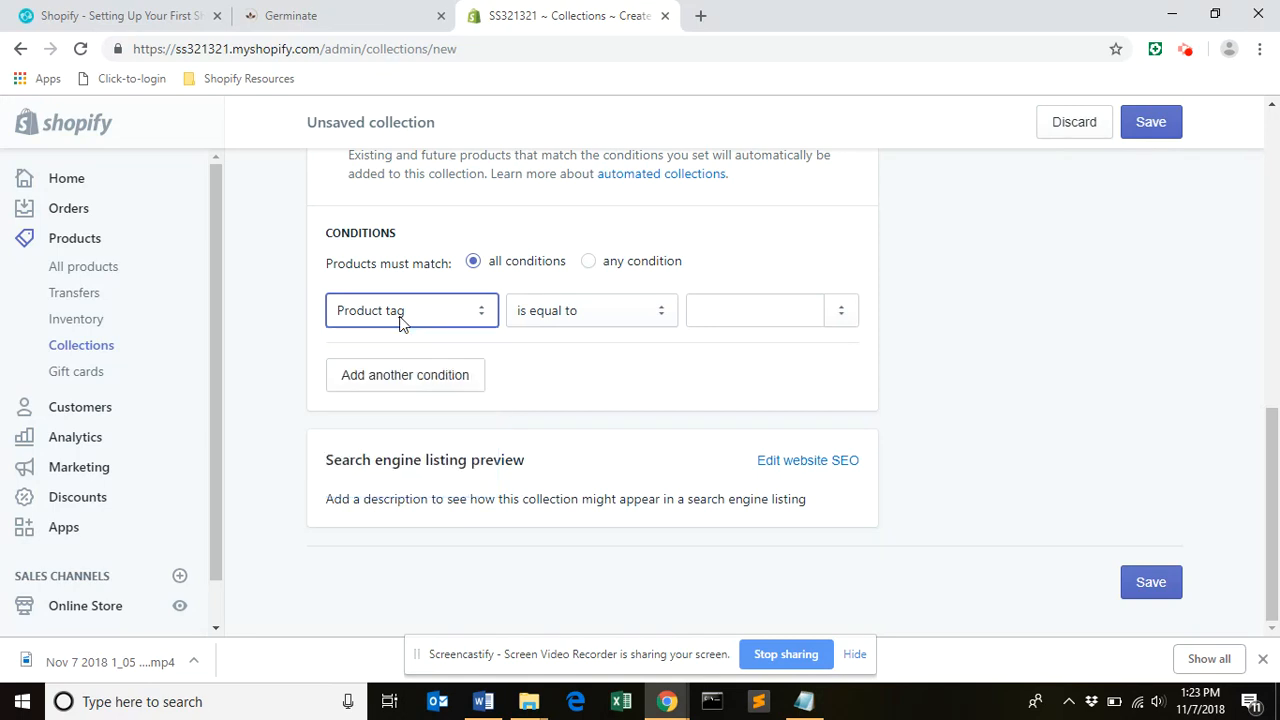
click(716, 315)
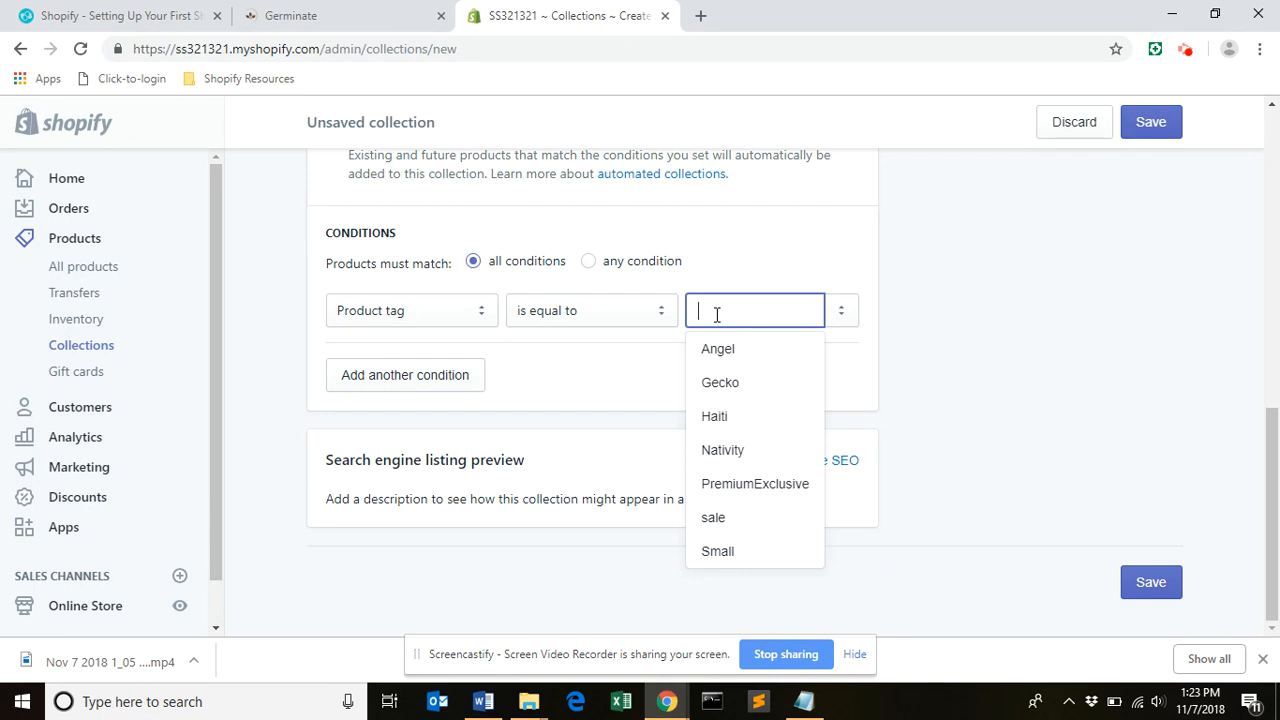
text(Large)
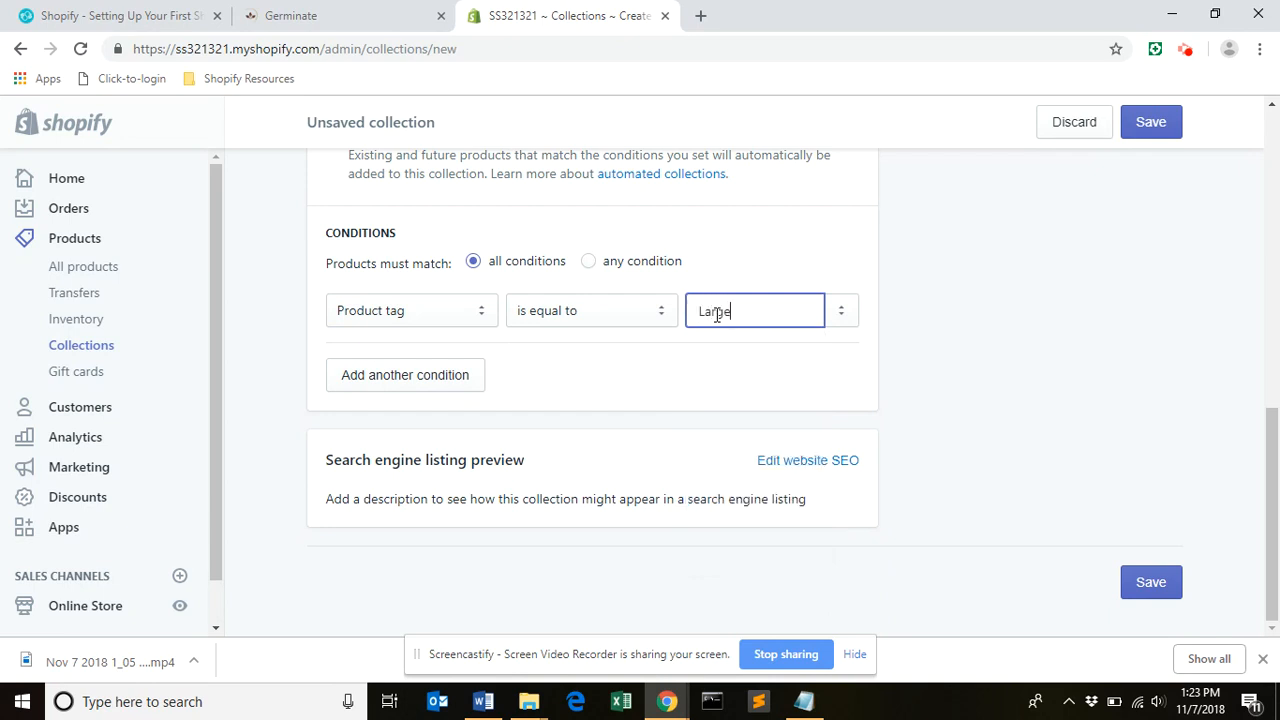
click(905, 363)
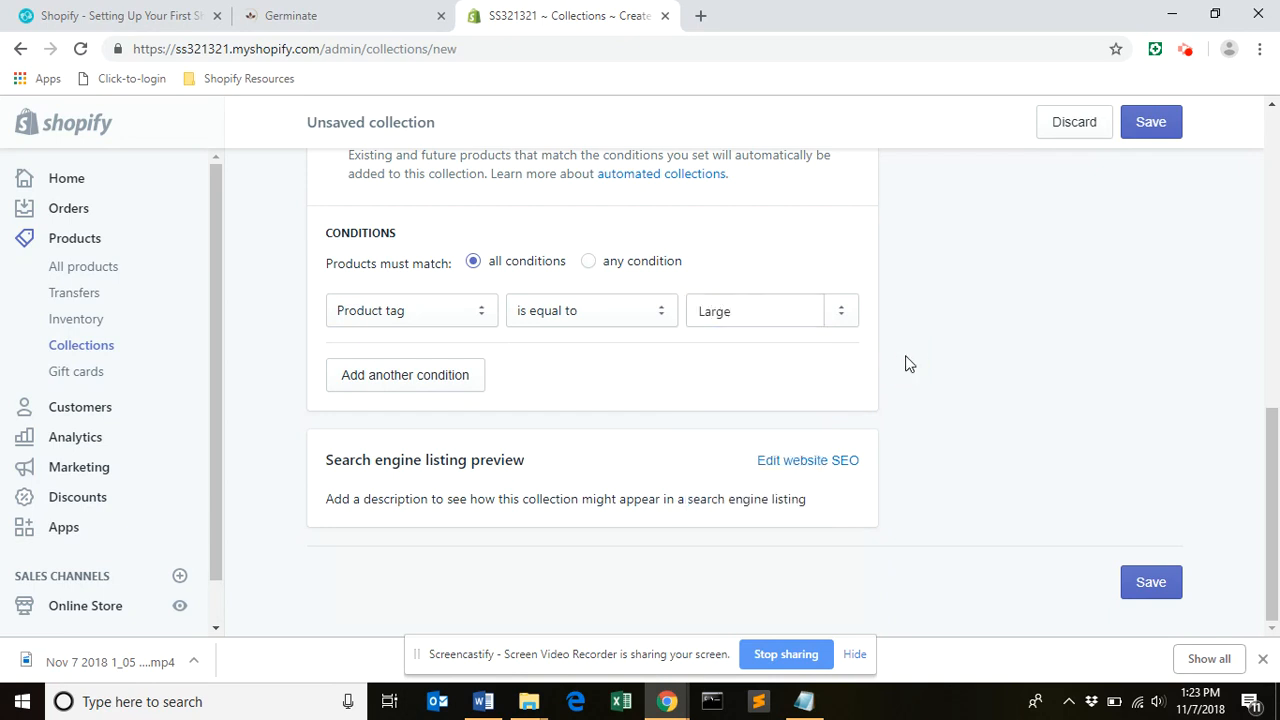
click(1155, 127)
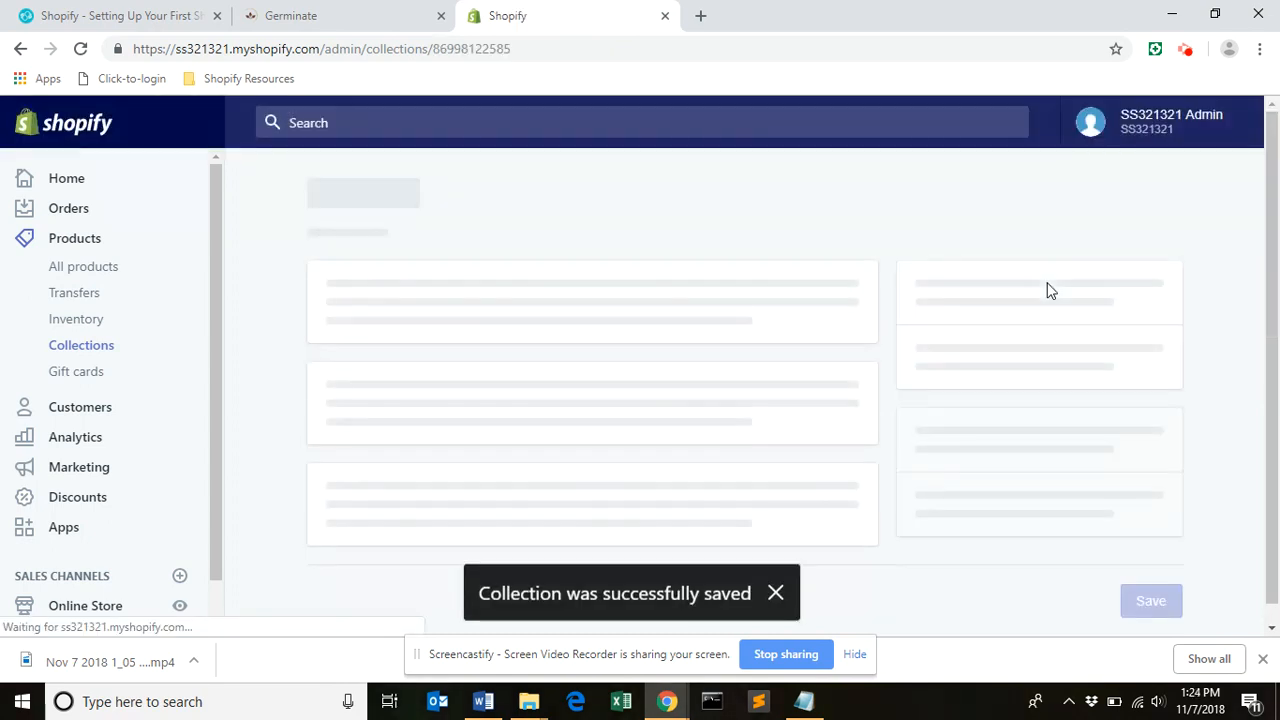
Step: Check the product list and conditions of the saved Large Metal Wall Art collection
drag(1272, 250, 1272, 465)
drag(1272, 465, 1272, 530)
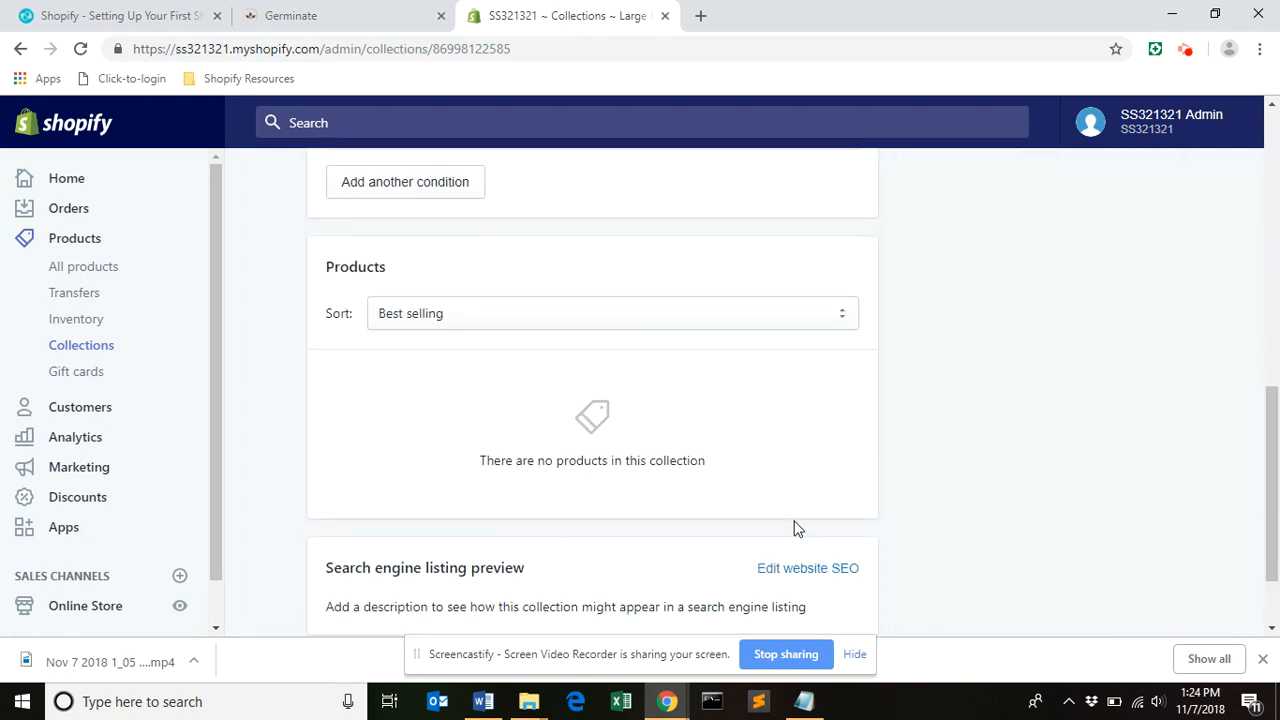
drag(1271, 512, 1272, 405)
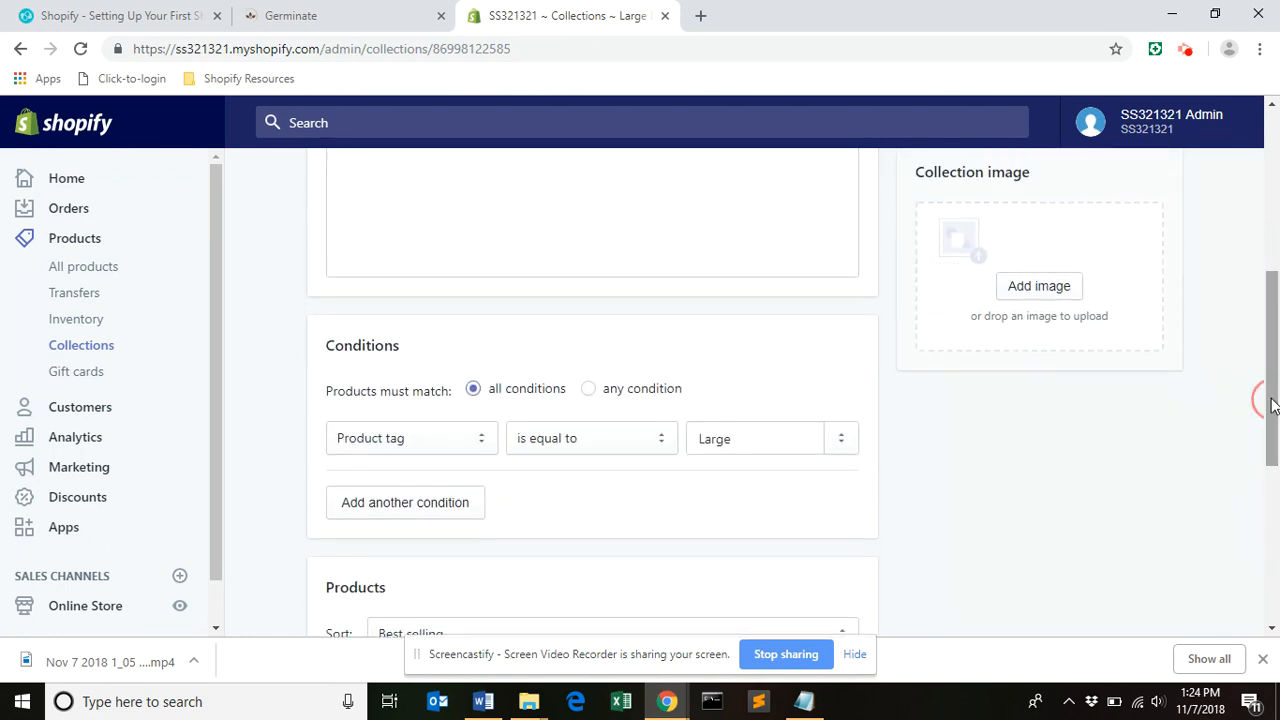
Step: Search all products for "24" and select every matching product in the store, including those beyond the current page
click(95, 270)
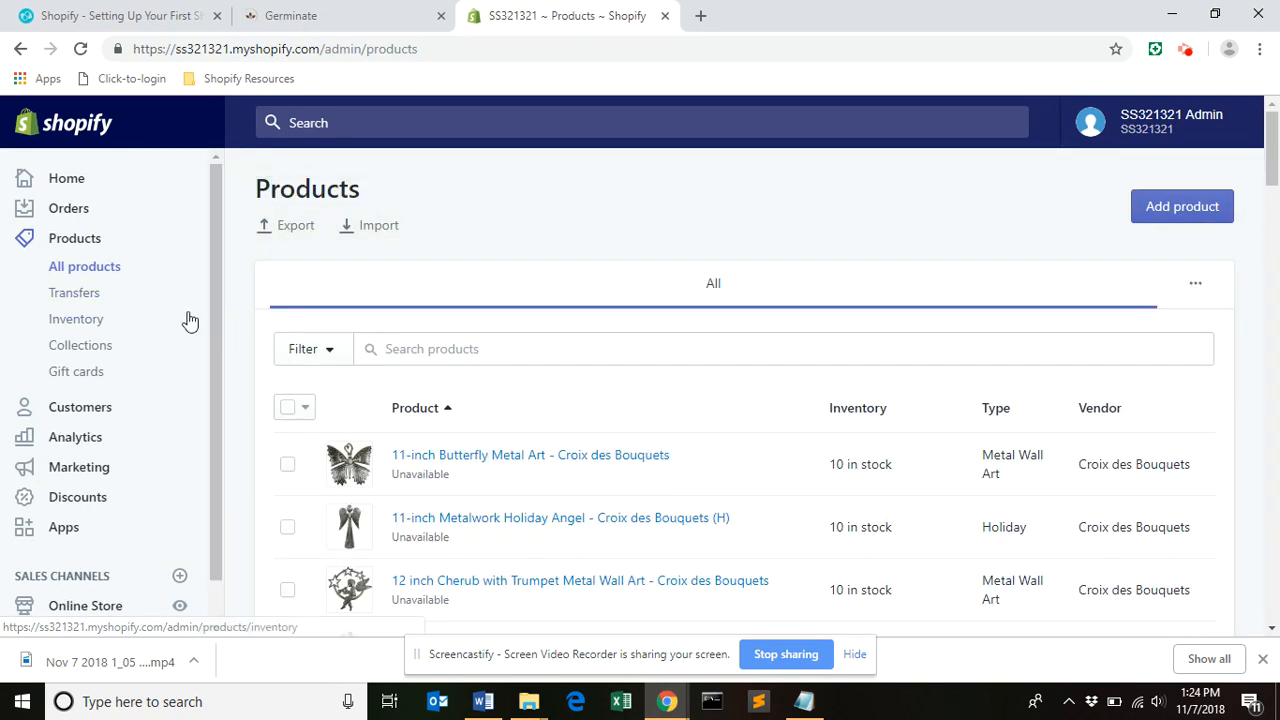
click(428, 348)
text(24)
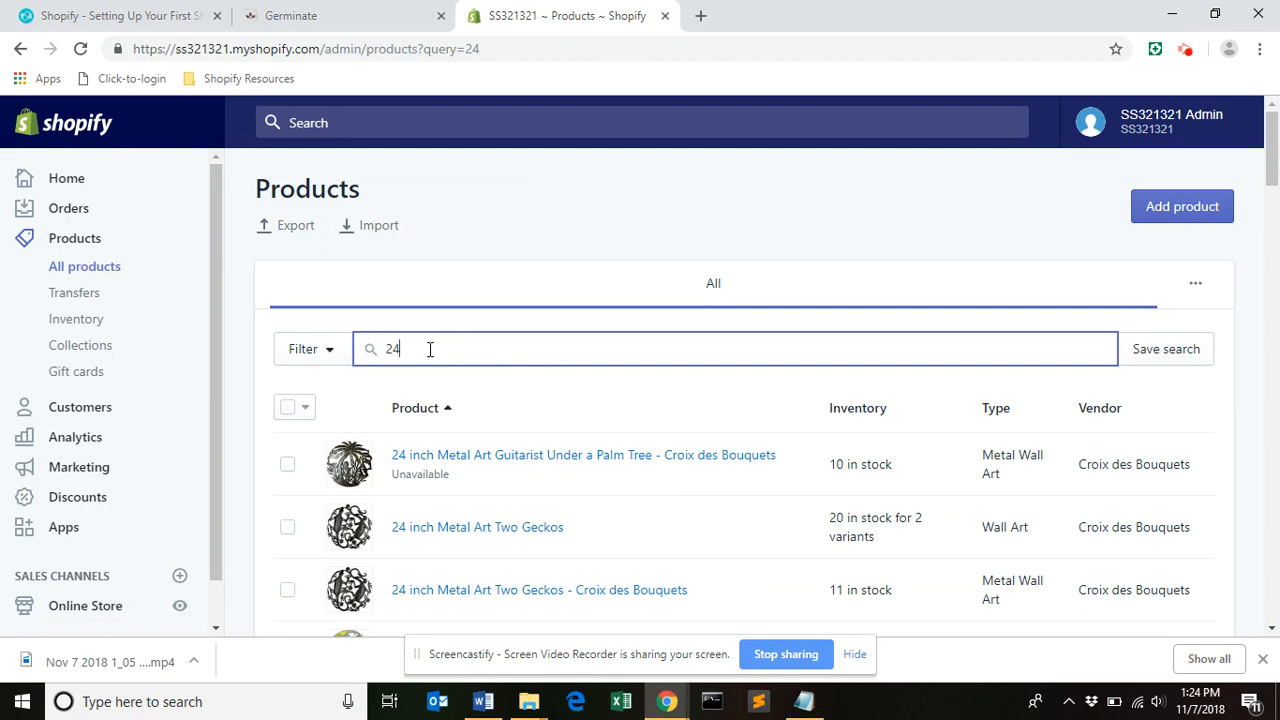
click(288, 410)
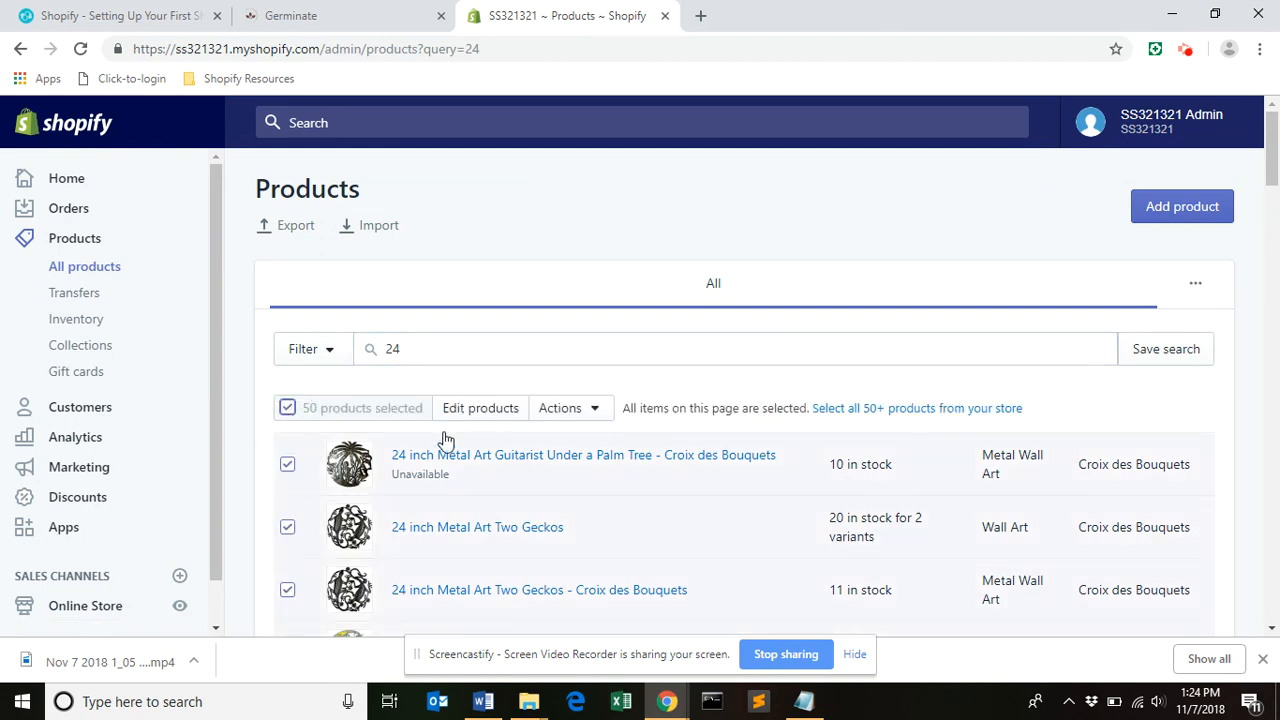
click(920, 410)
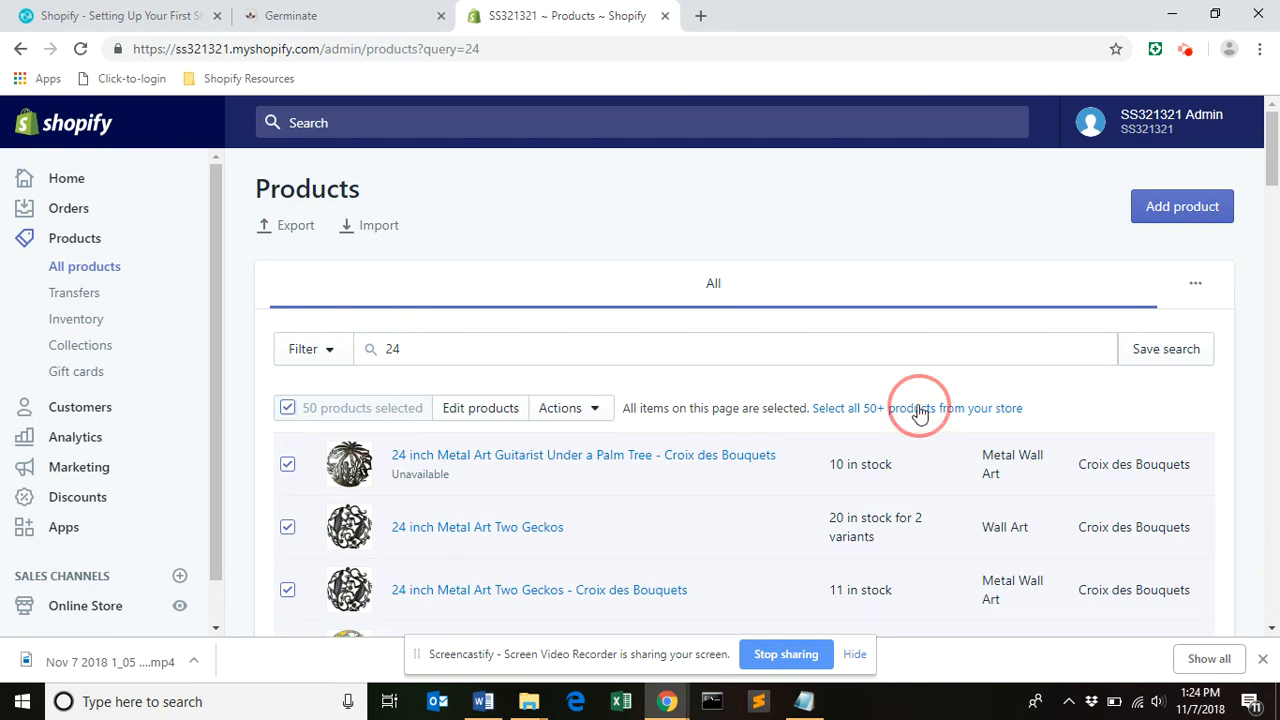
click(870, 302)
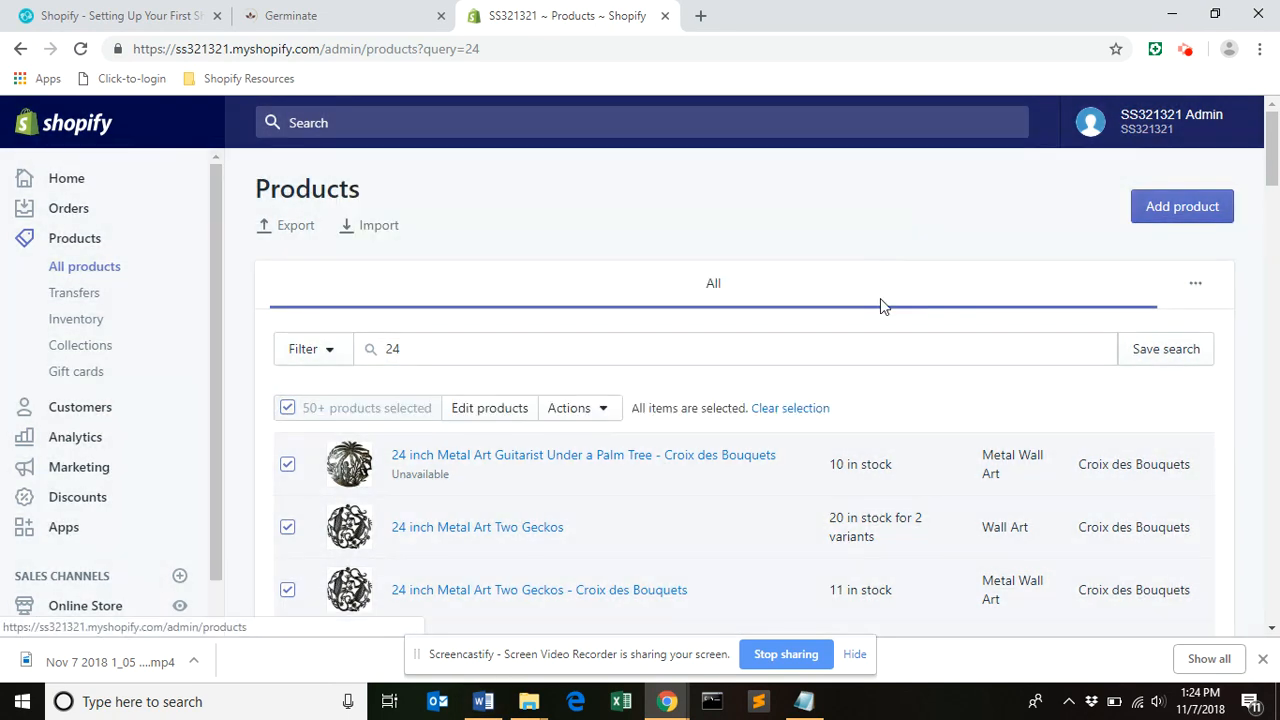
Step: Add the tag "Large" to all the selected products and apply the change
click(603, 408)
click(541, 348)
click(526, 294)
text(Lar)
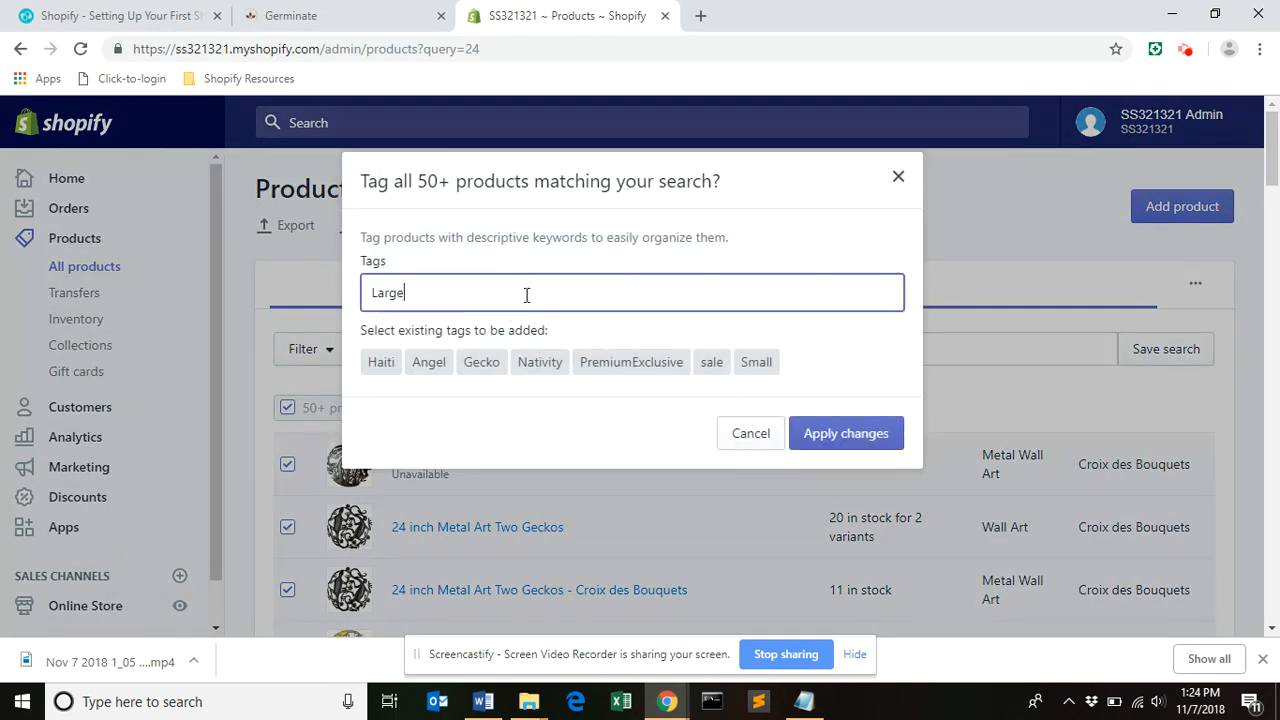
text(ge)
key(Return)
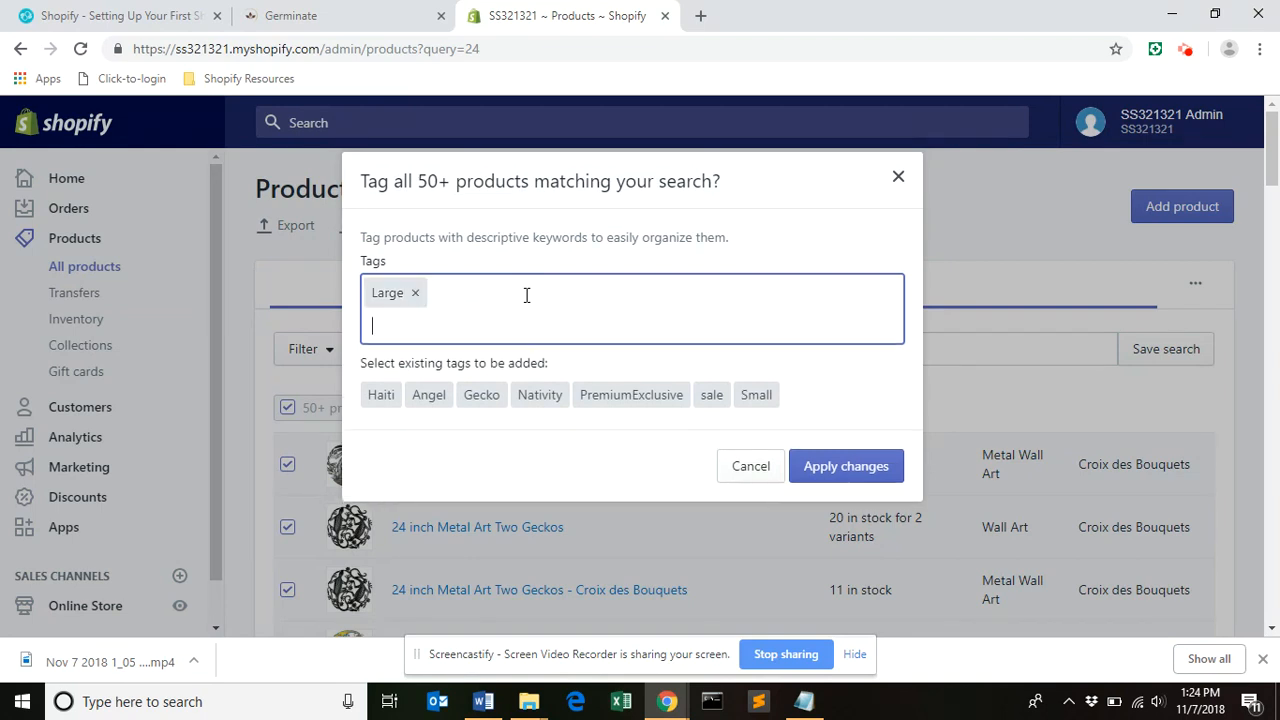
click(850, 467)
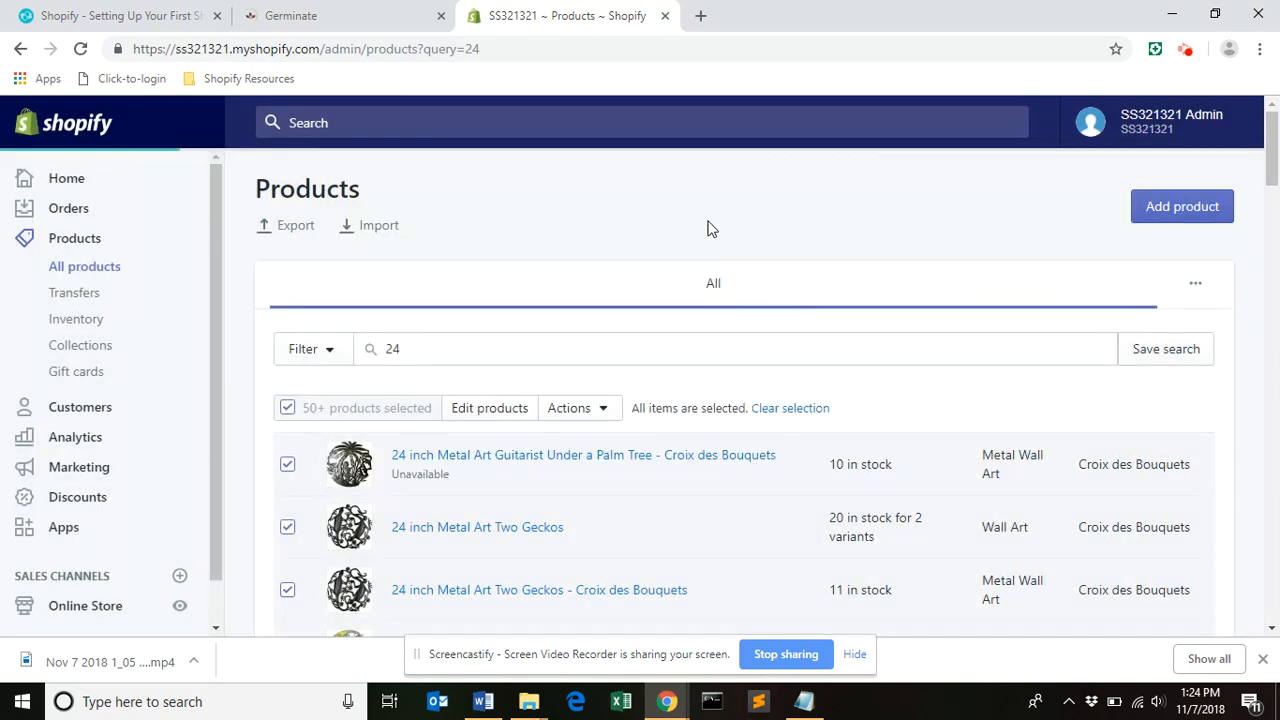
Step: Open the Large Metal Wall Art collection and review its products and conditions
click(95, 353)
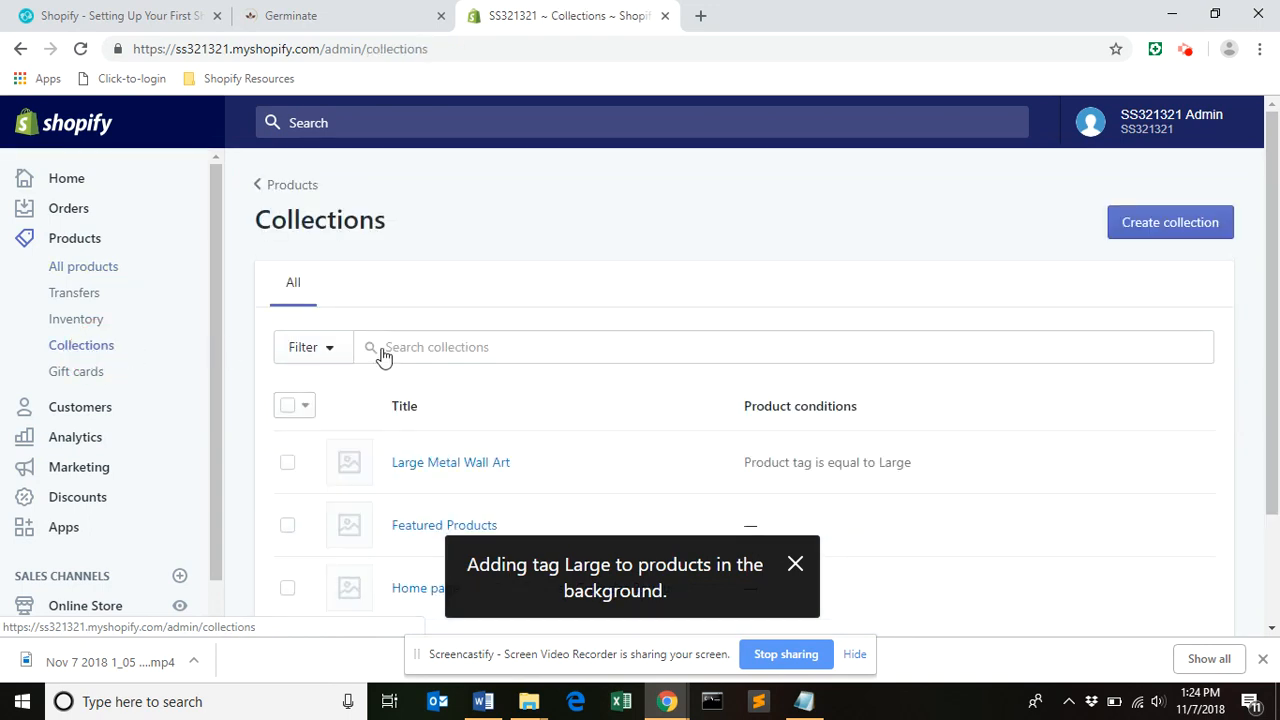
click(474, 465)
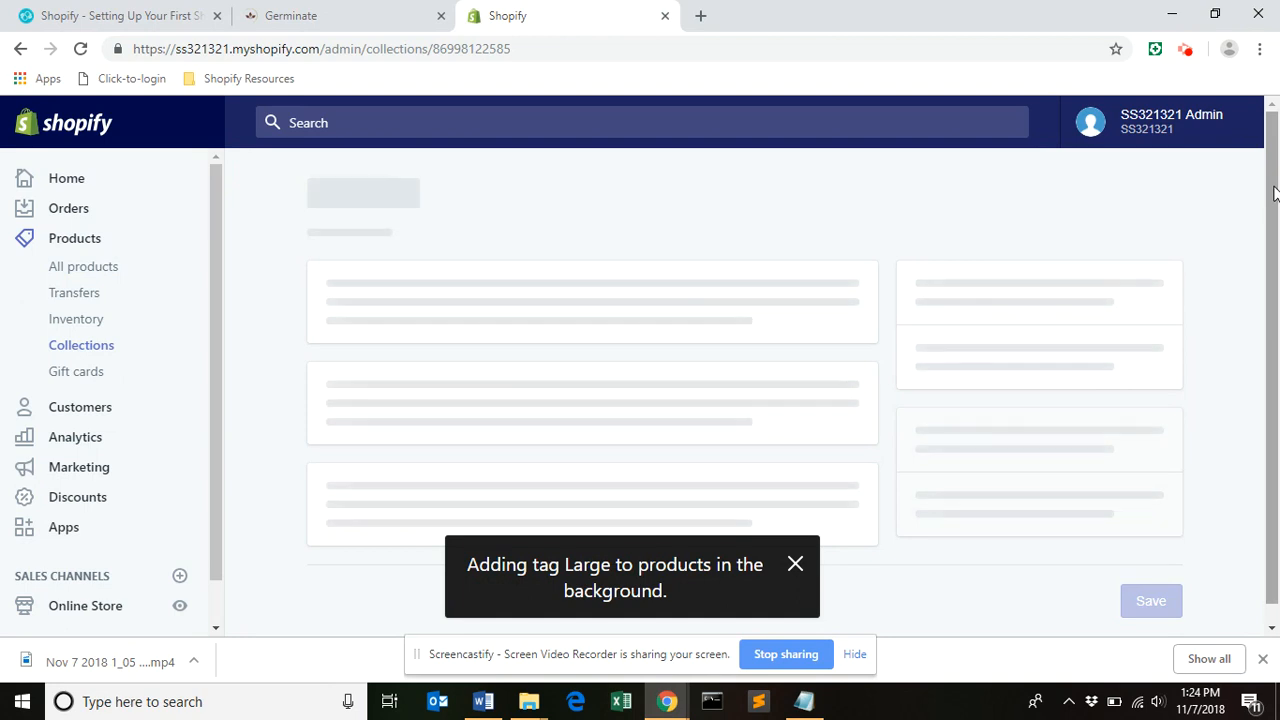
drag(1274, 190, 1278, 463)
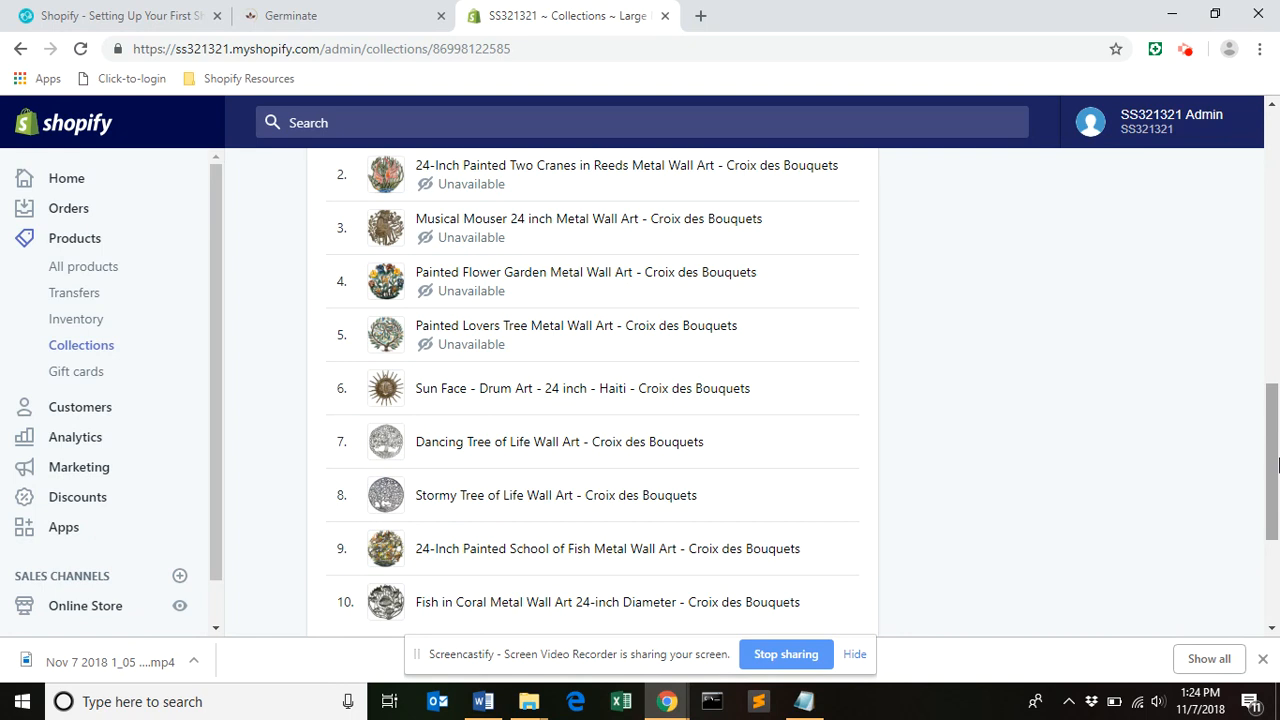
drag(1274, 432, 1276, 243)
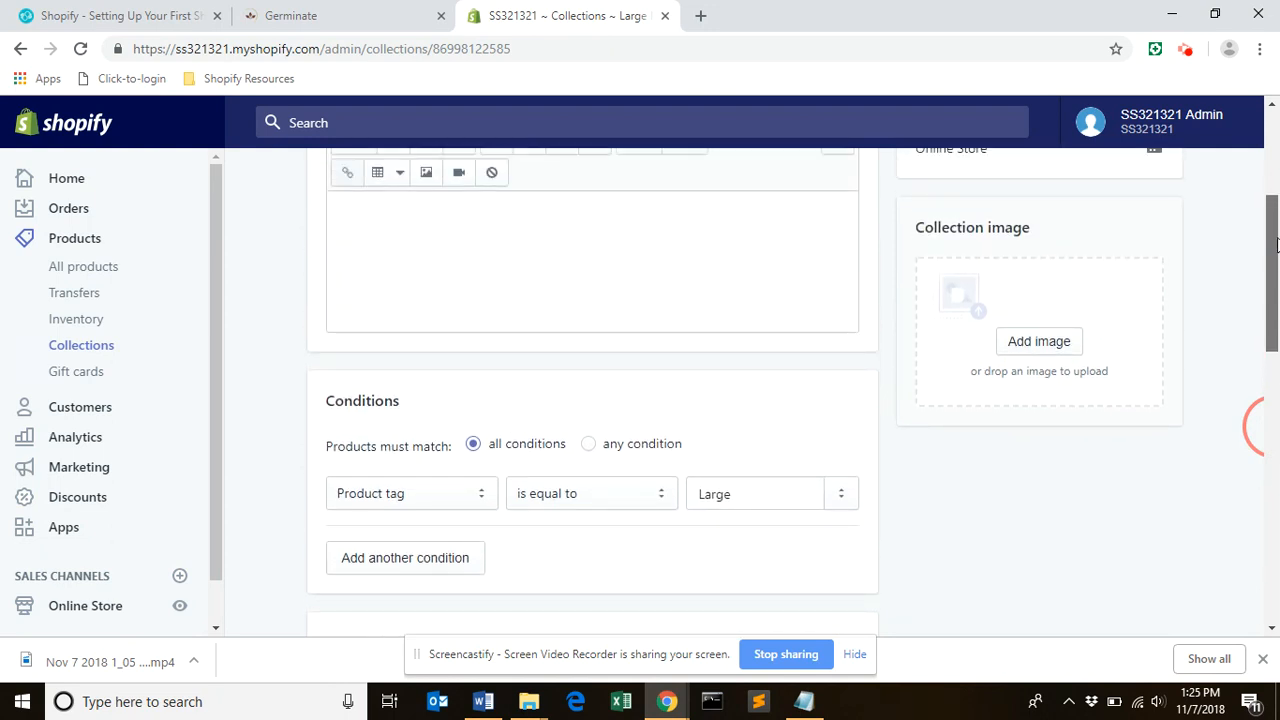
Step: Add a second condition, product tag is equal to "Angel", to the Large Metal Wall Art collection and save it
drag(1276, 243, 1277, 287)
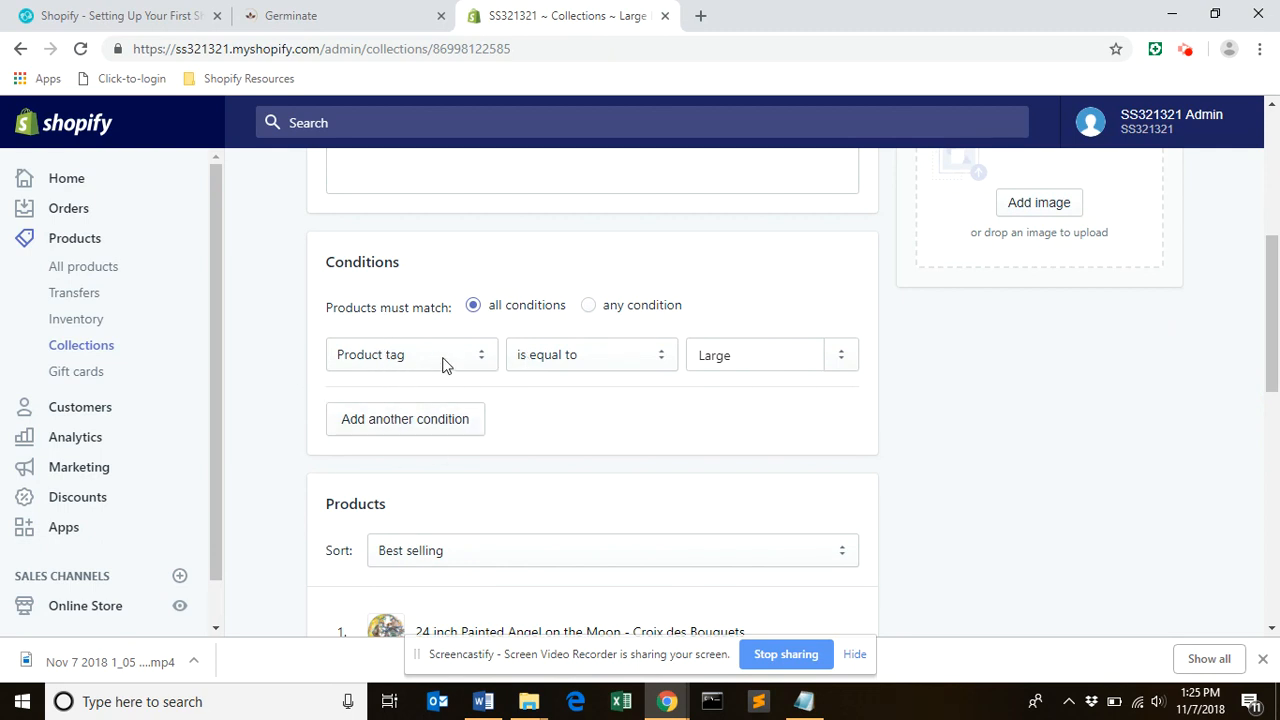
click(435, 443)
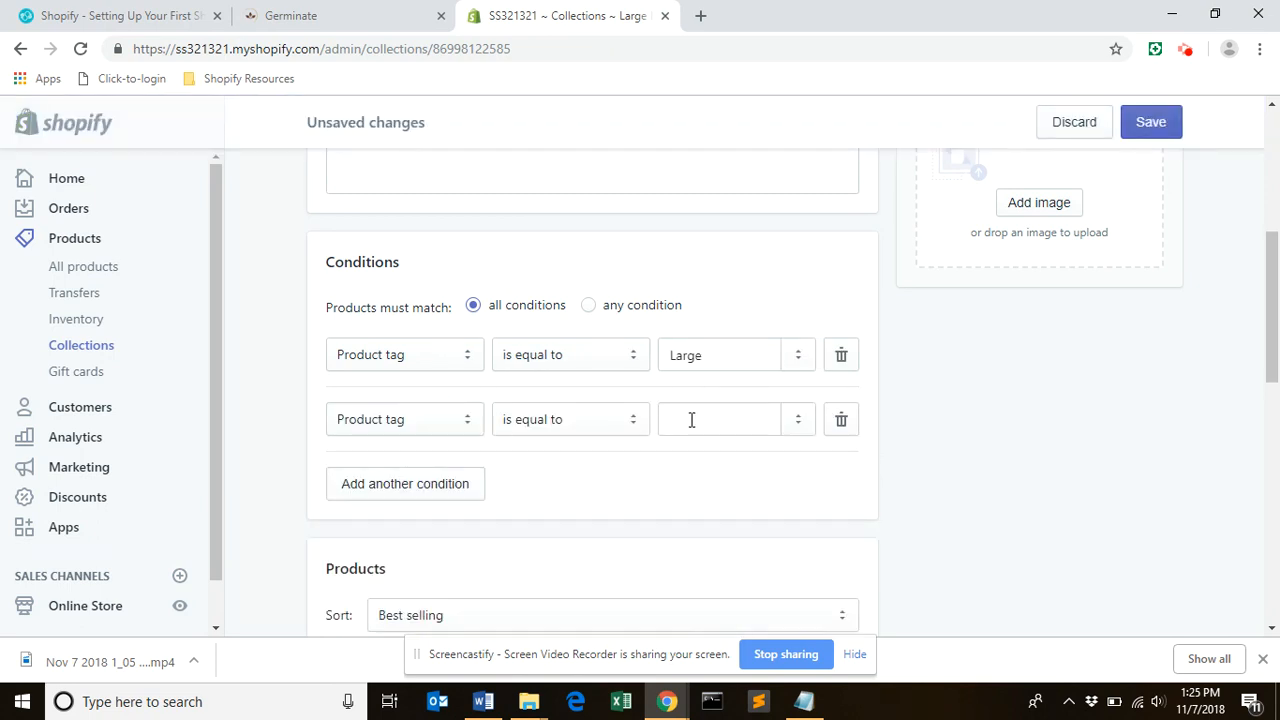
click(696, 420)
text(Angel)
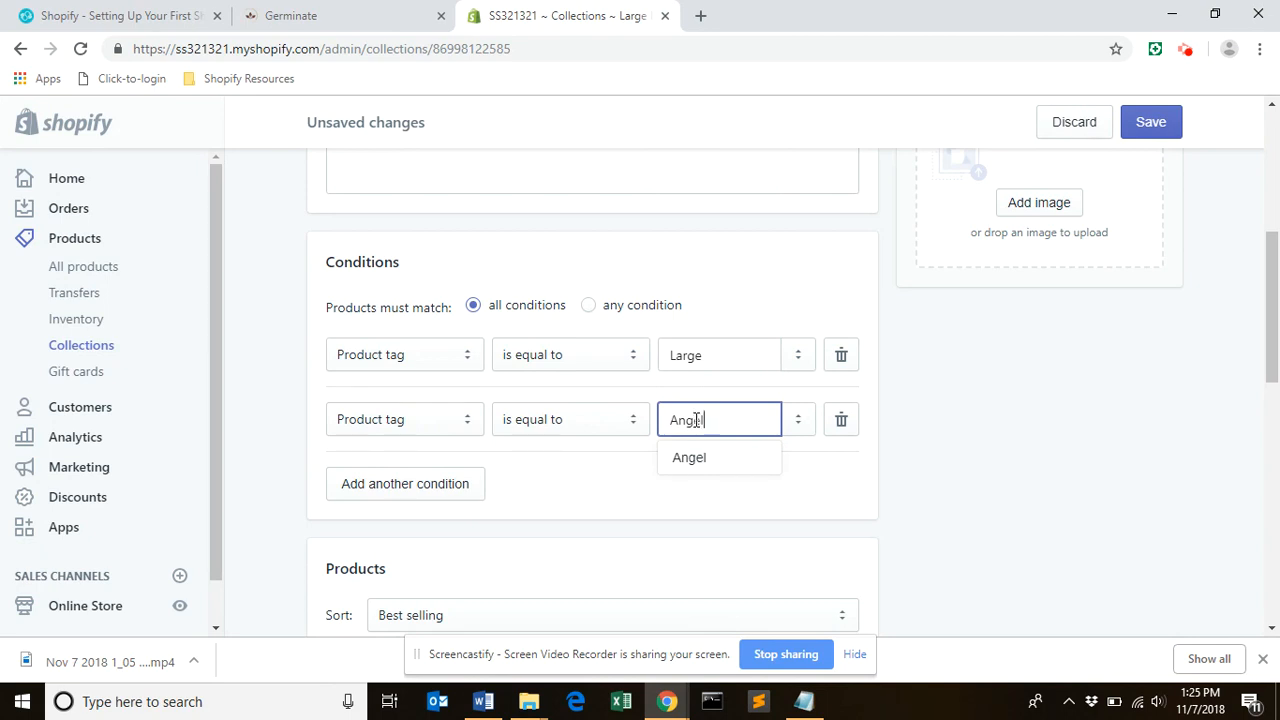
click(692, 463)
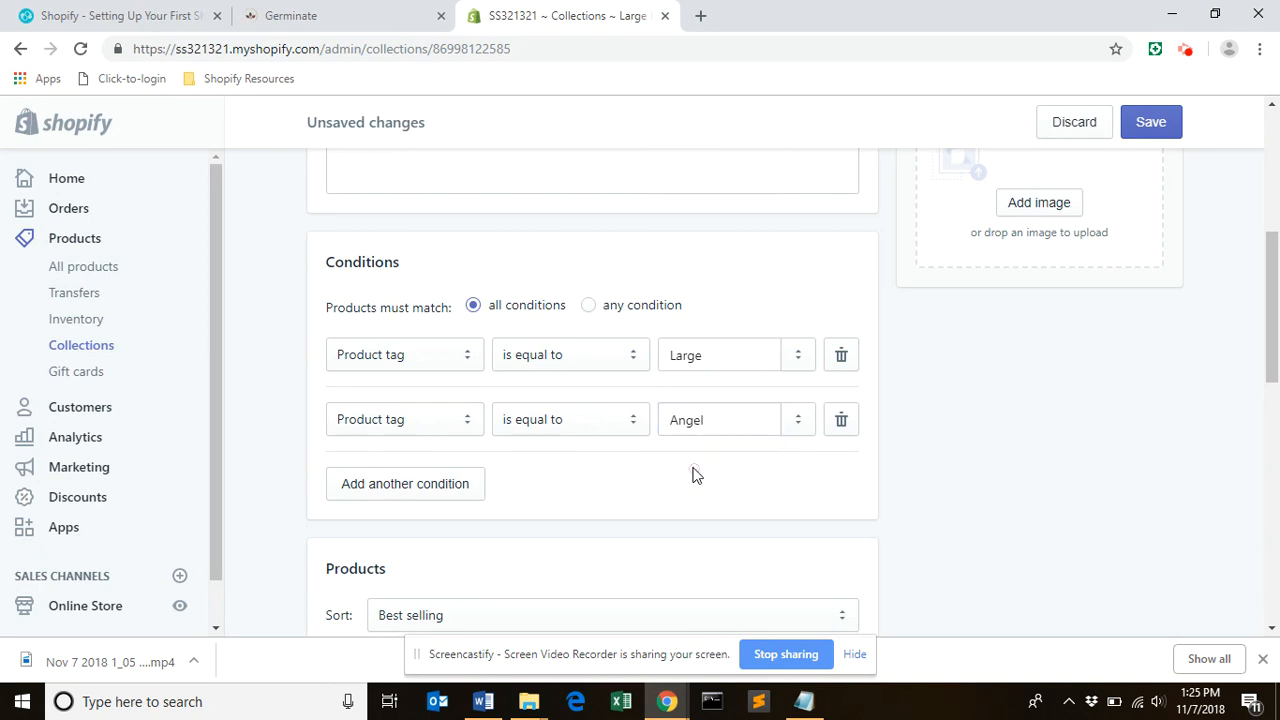
click(1163, 131)
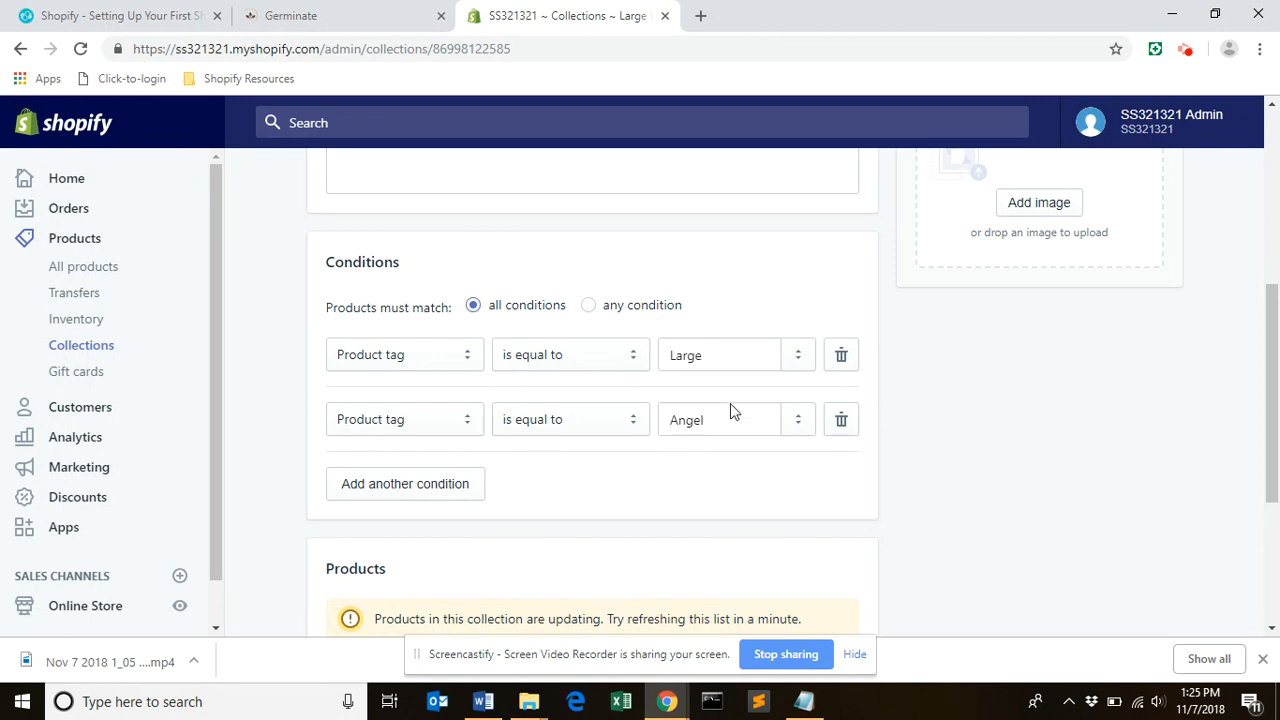
Step: Refresh the Large Metal Wall Art collection's product list to review the products matching all conditions
drag(1274, 407, 1274, 486)
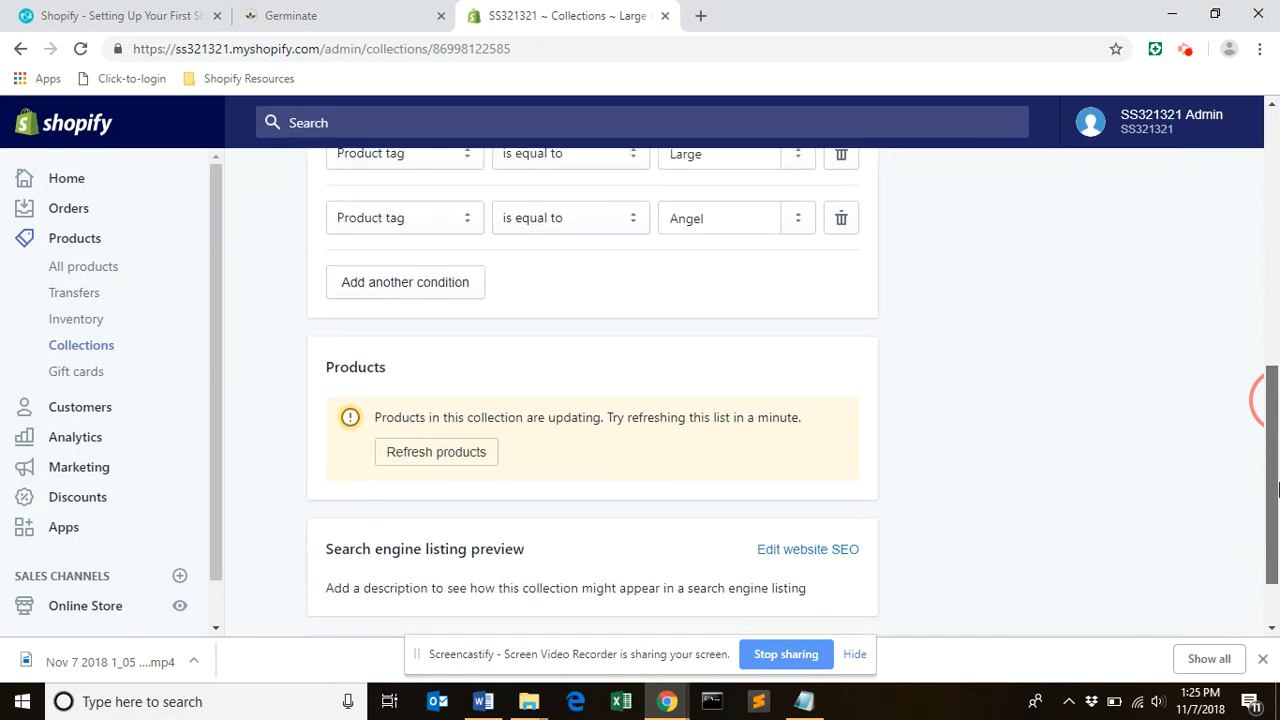
click(448, 460)
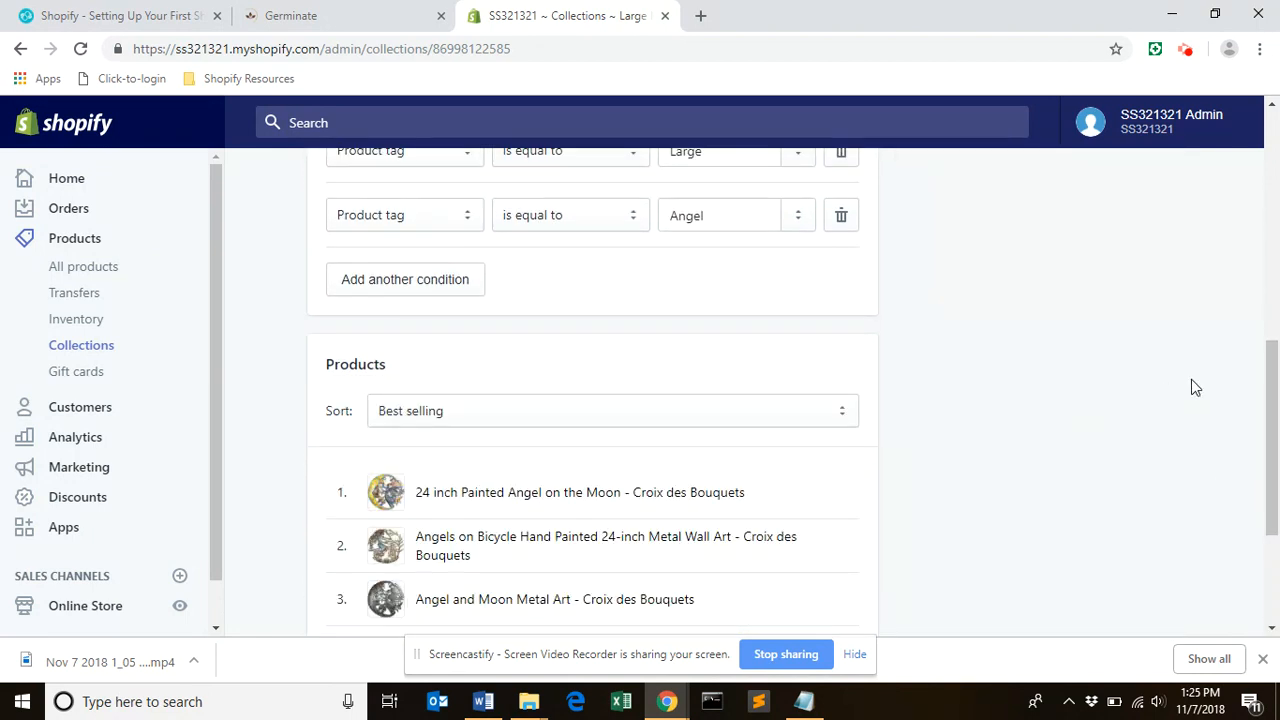
Step: Set the Large Metal Wall Art collection to match products on any condition and save the change
click(1274, 385)
drag(1274, 385, 1276, 300)
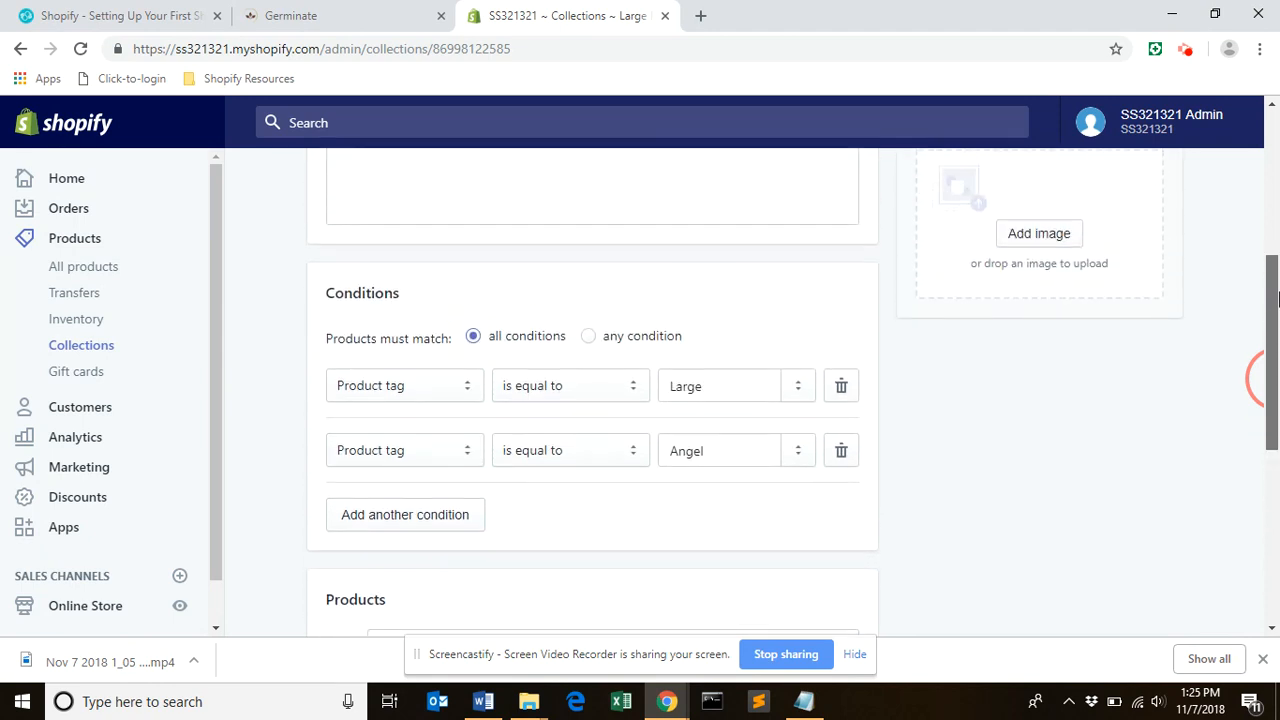
click(589, 338)
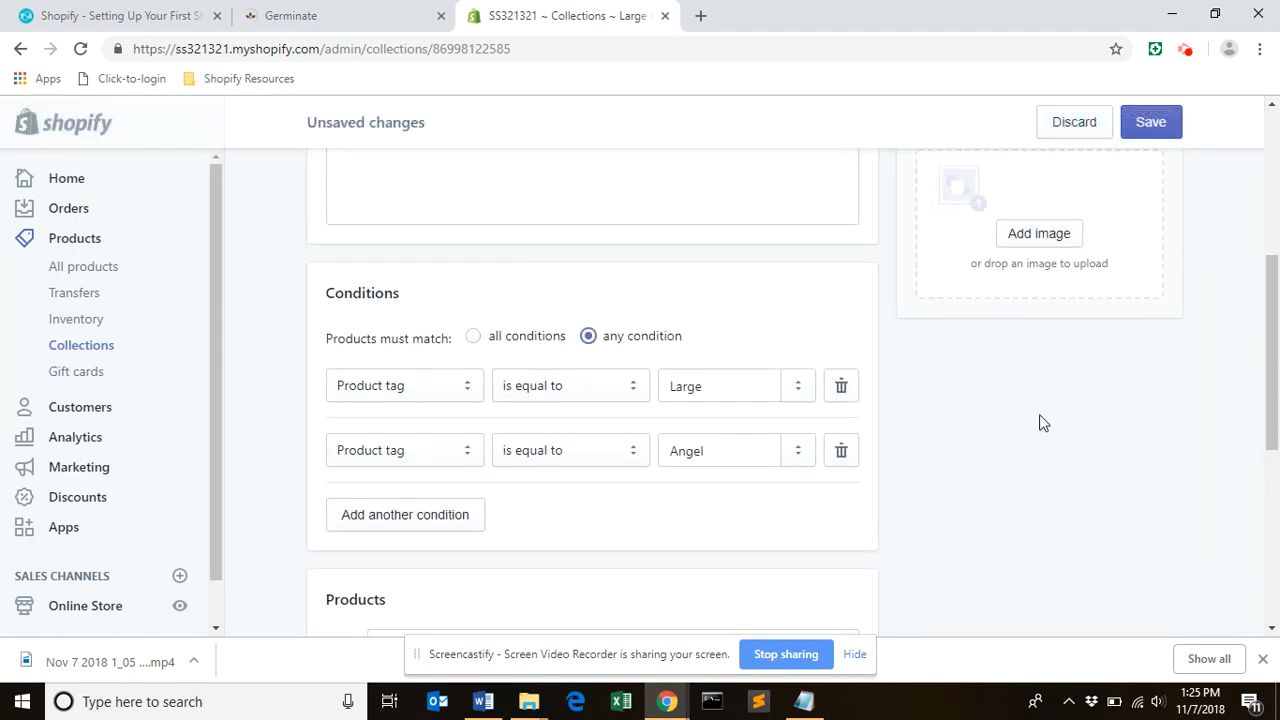
click(1176, 133)
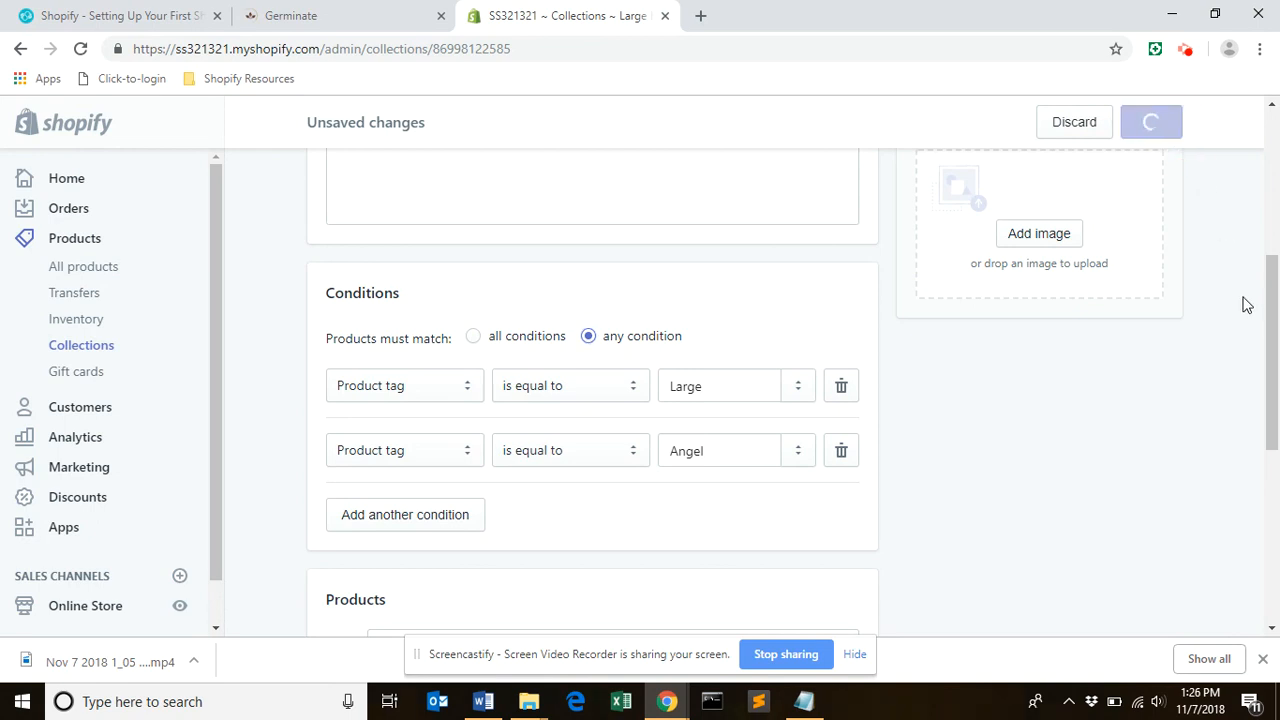
Step: Refresh the collection's product list and review the products matching either the Large or Angel tag
scroll(1273, 295, down, 3)
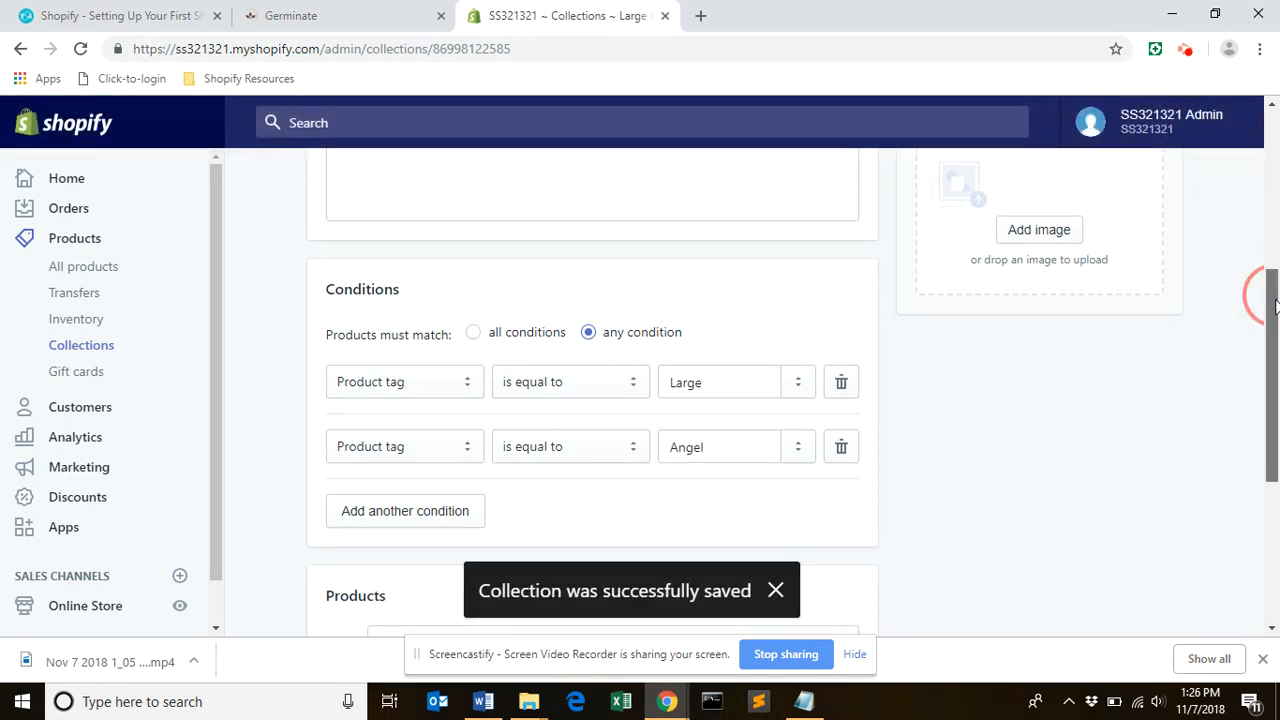
click(479, 446)
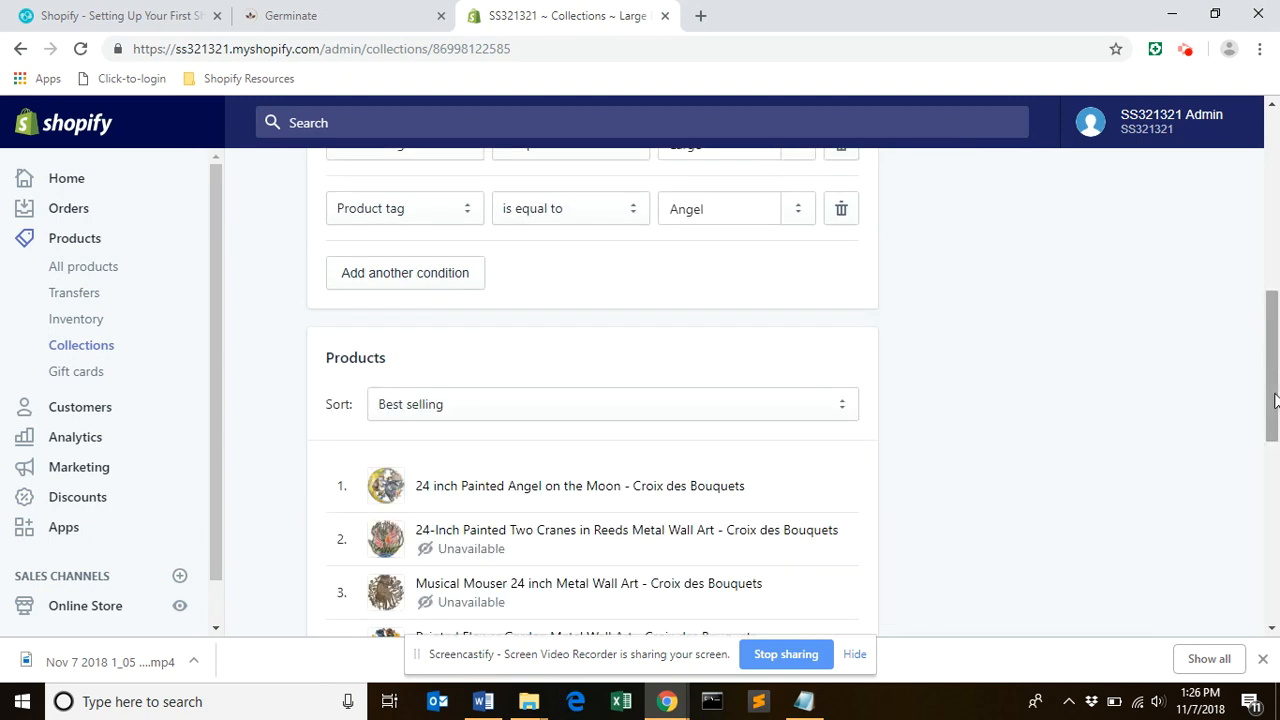
drag(1273, 362, 1276, 484)
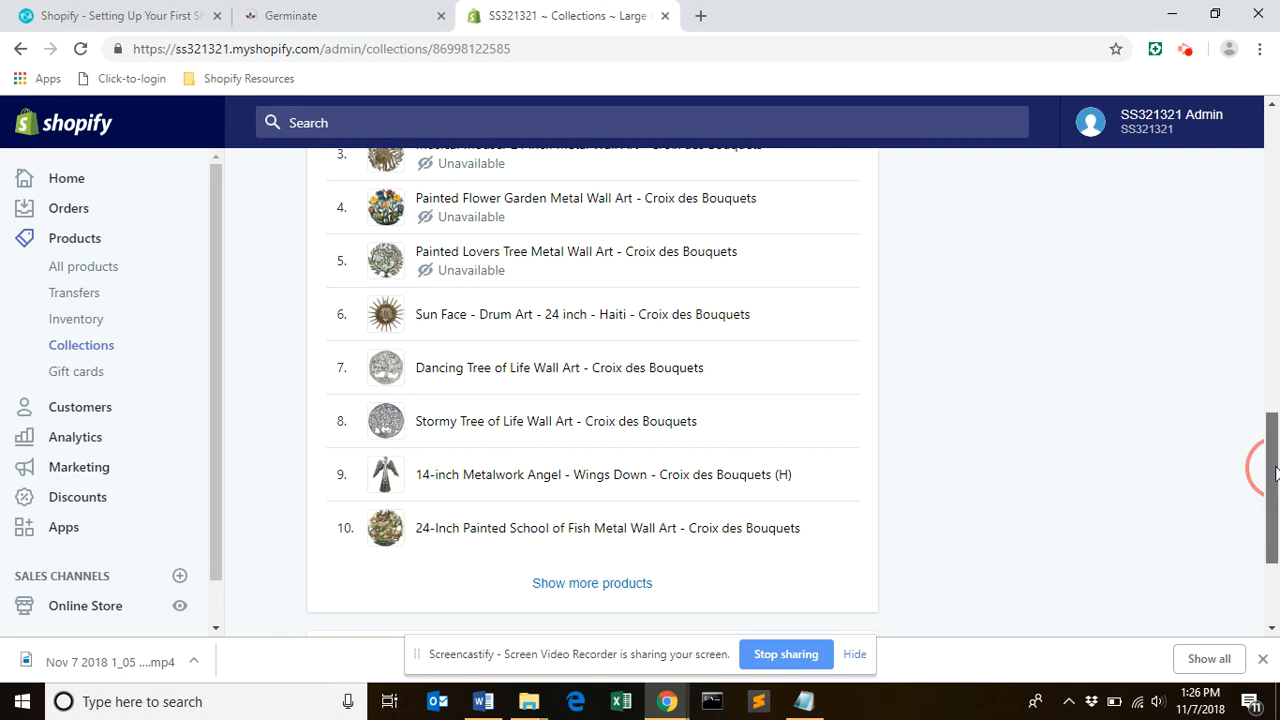
Step: Delete the condition for product tag "Angel" from the Large Metal Wall Art collection and save it
scroll(1272, 450, up, 7)
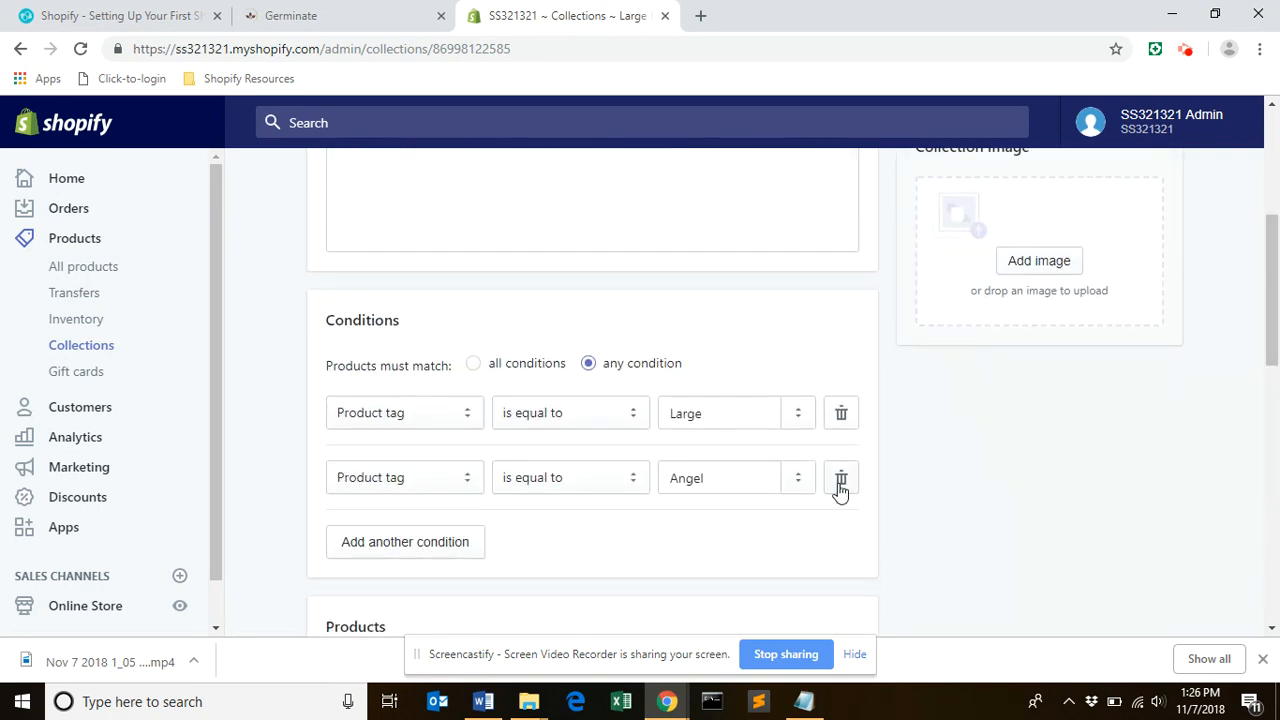
click(840, 480)
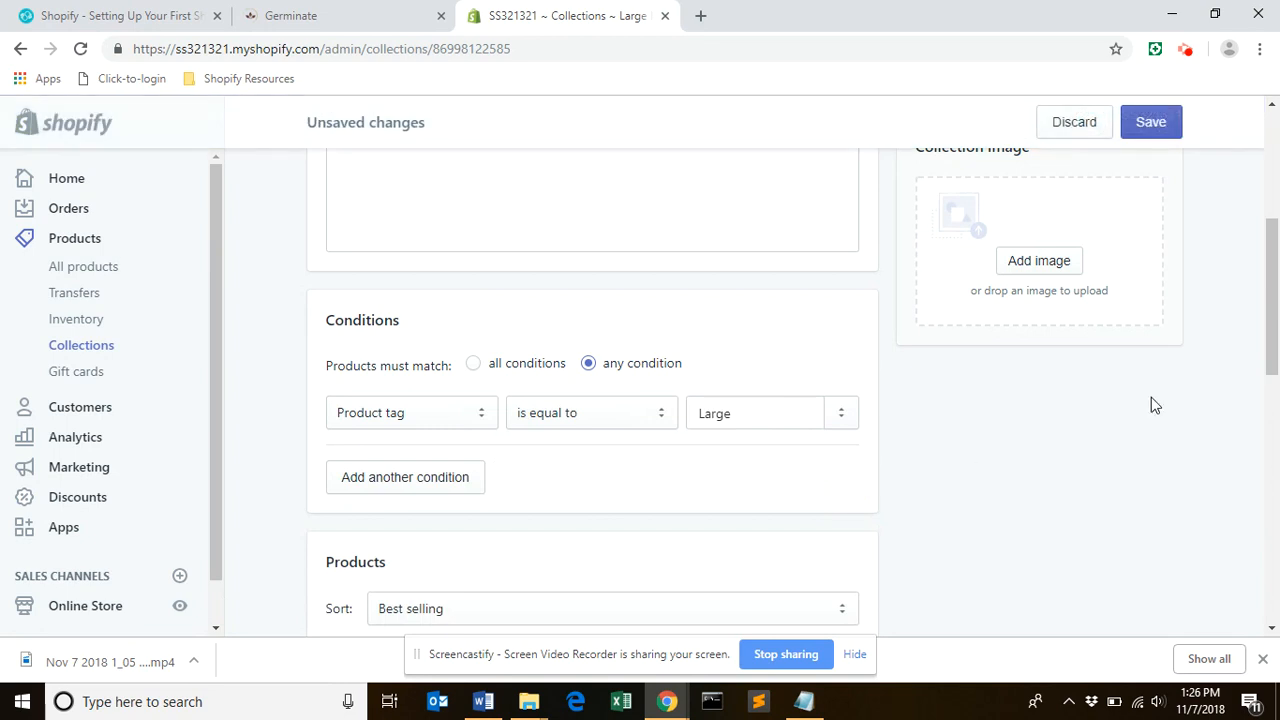
click(1153, 131)
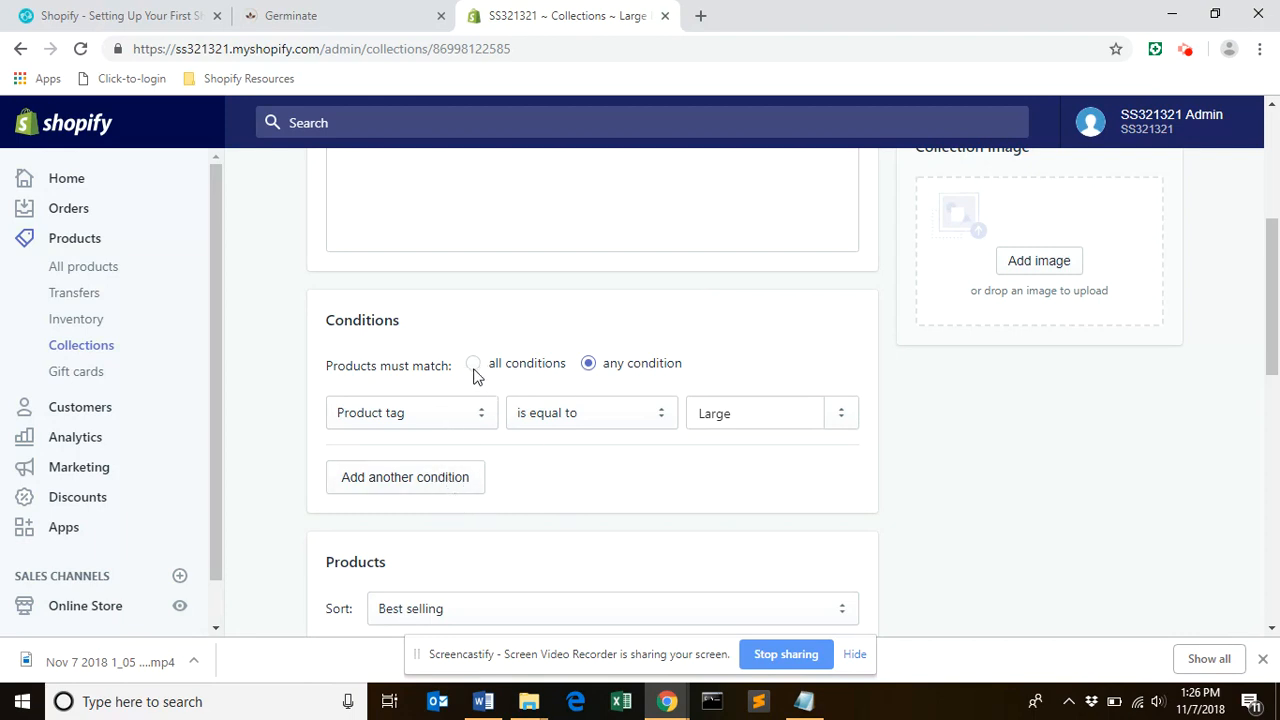
Step: Sort the products in the Large Metal Wall Art collection by lowest price
click(1274, 320)
drag(1274, 320, 1276, 384)
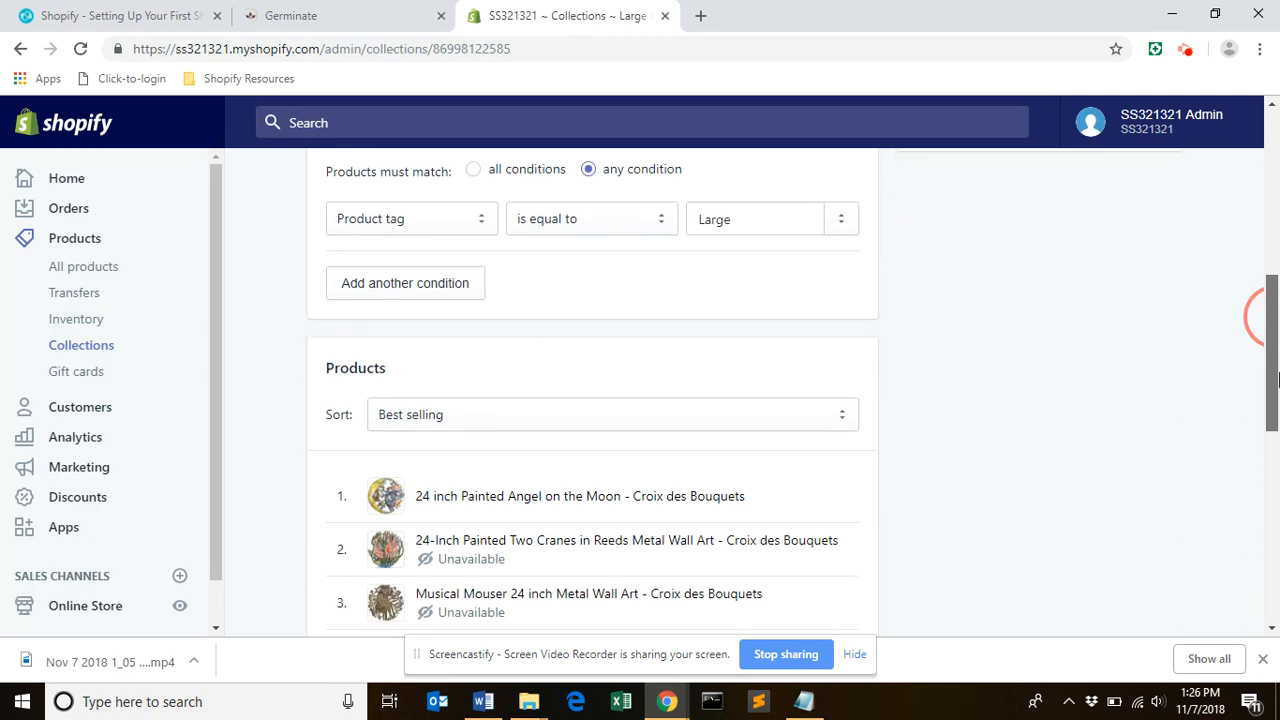
click(841, 425)
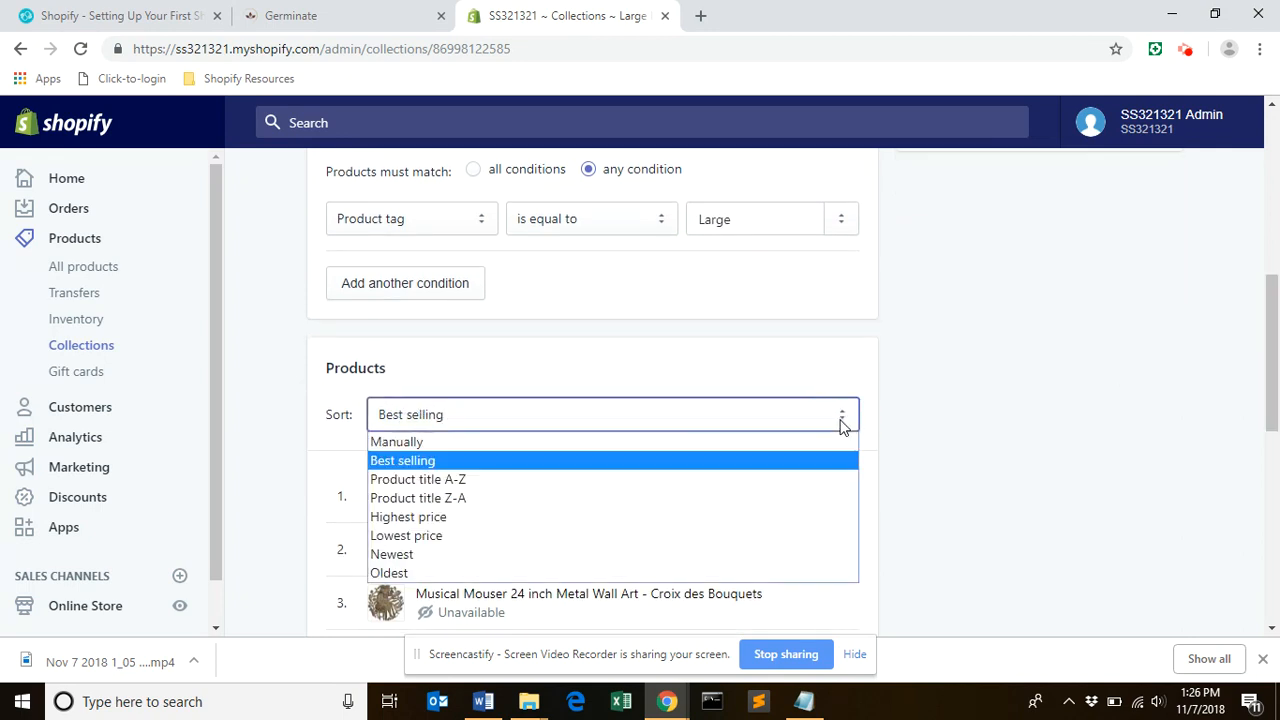
click(432, 537)
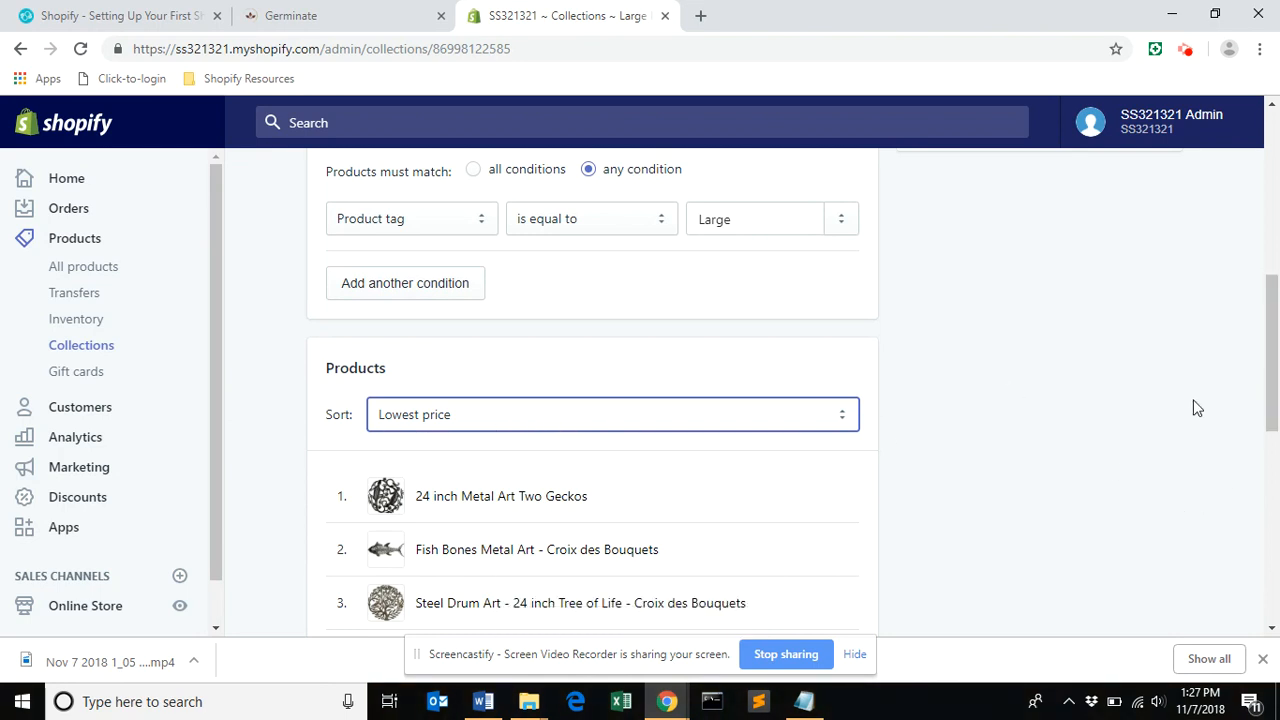
Step: Start creating another collection from the collections list and title it "New Products"
drag(1268, 380, 1274, 152)
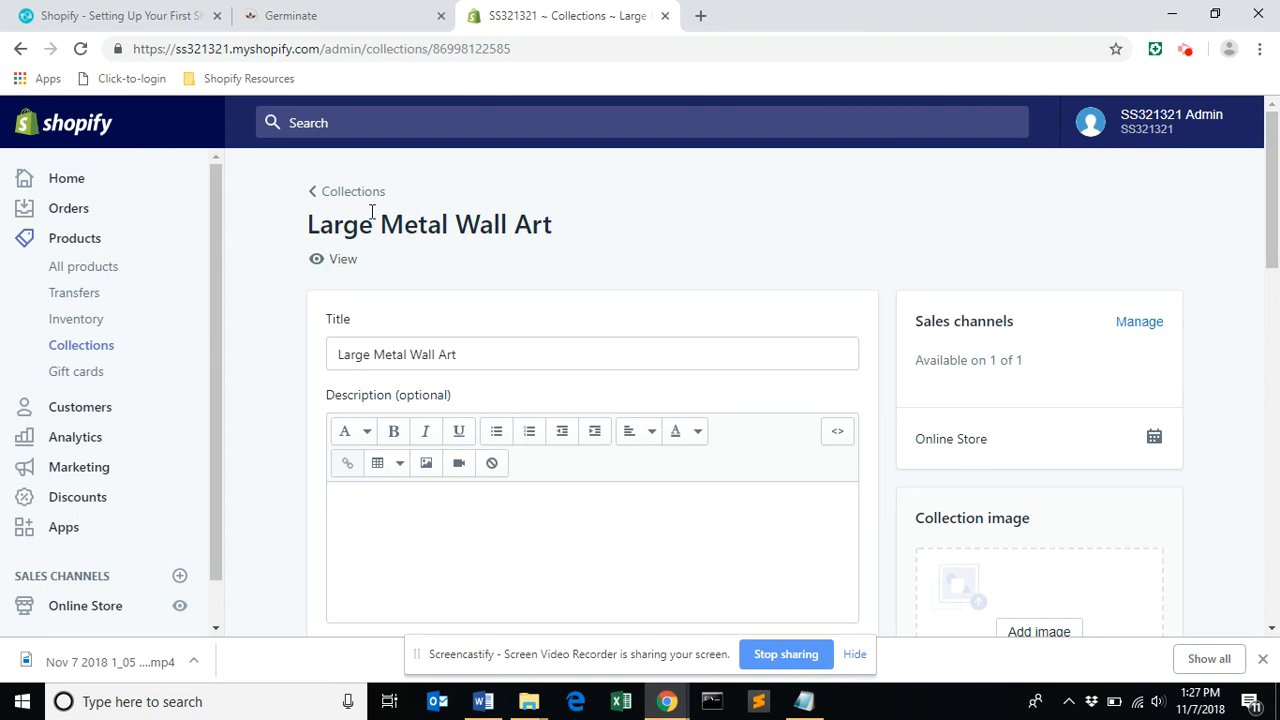
click(97, 348)
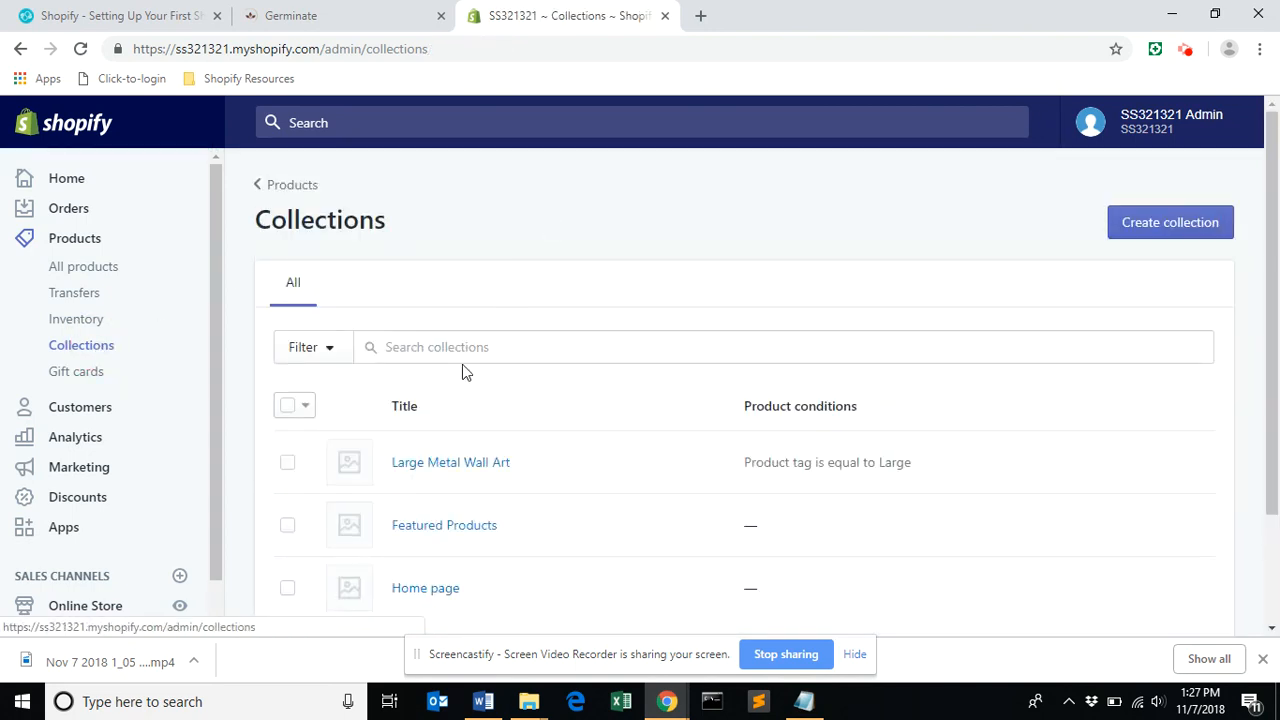
click(1158, 223)
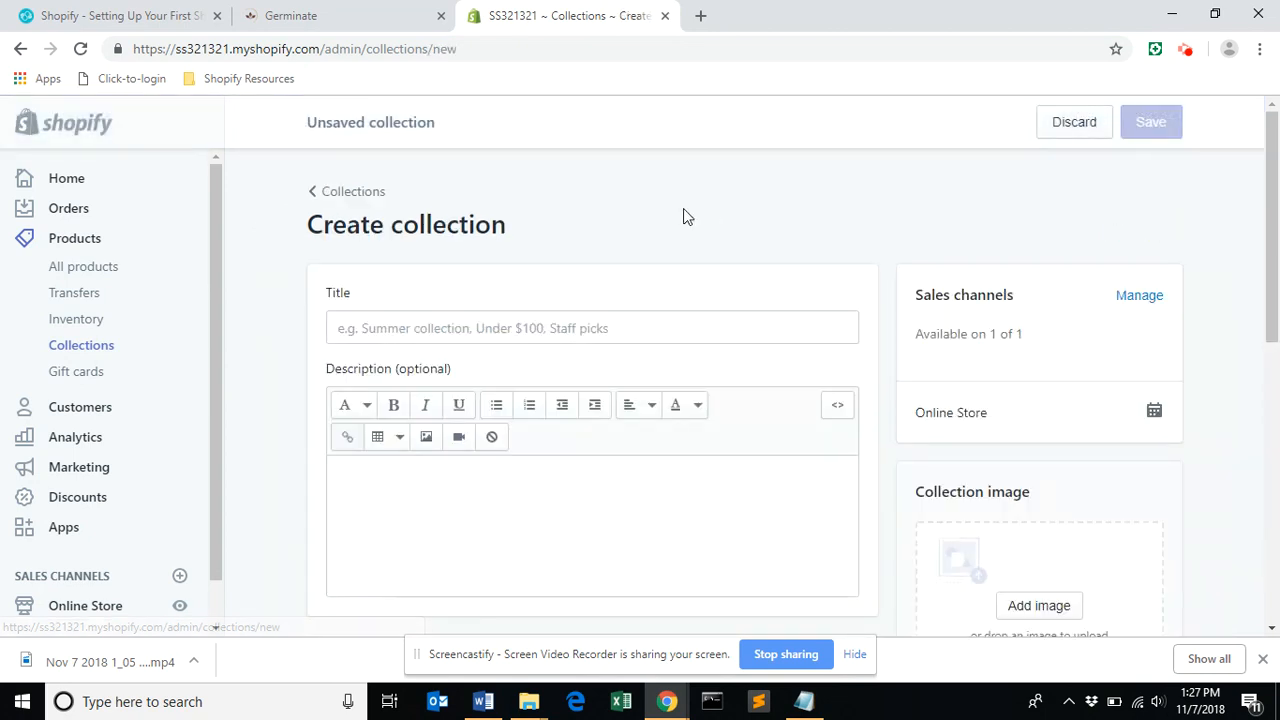
click(469, 334)
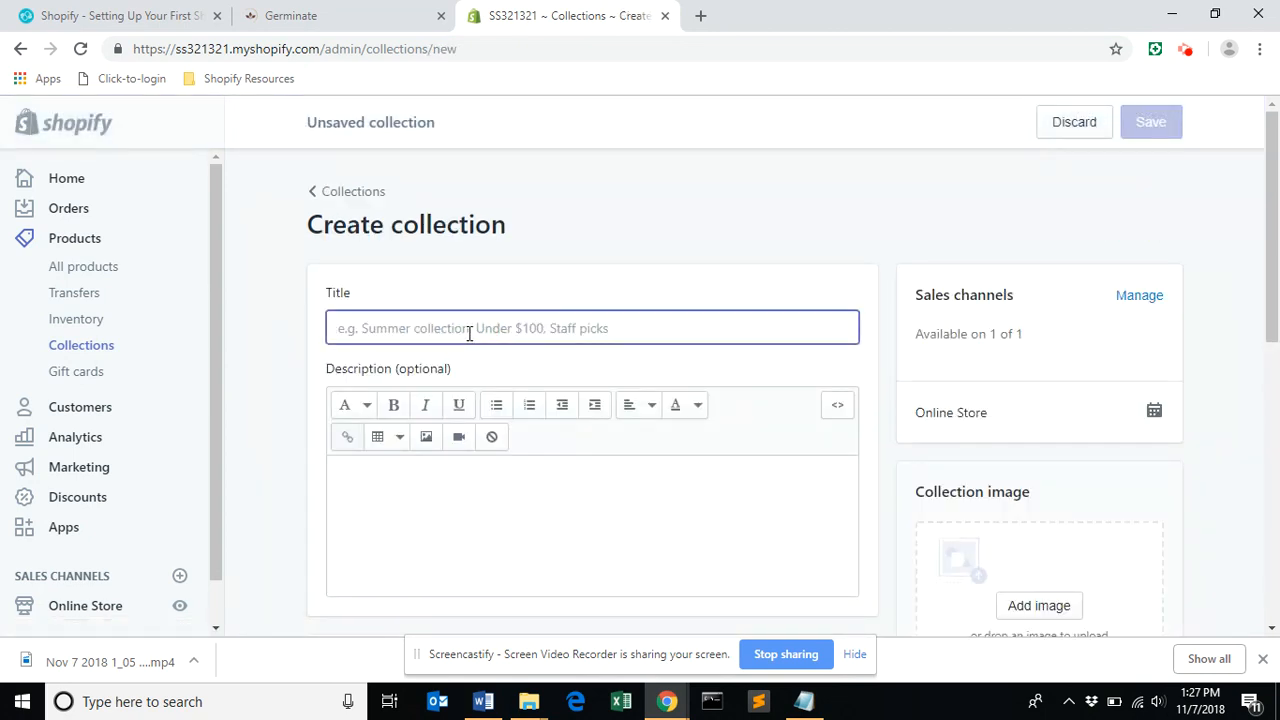
text(New Products)
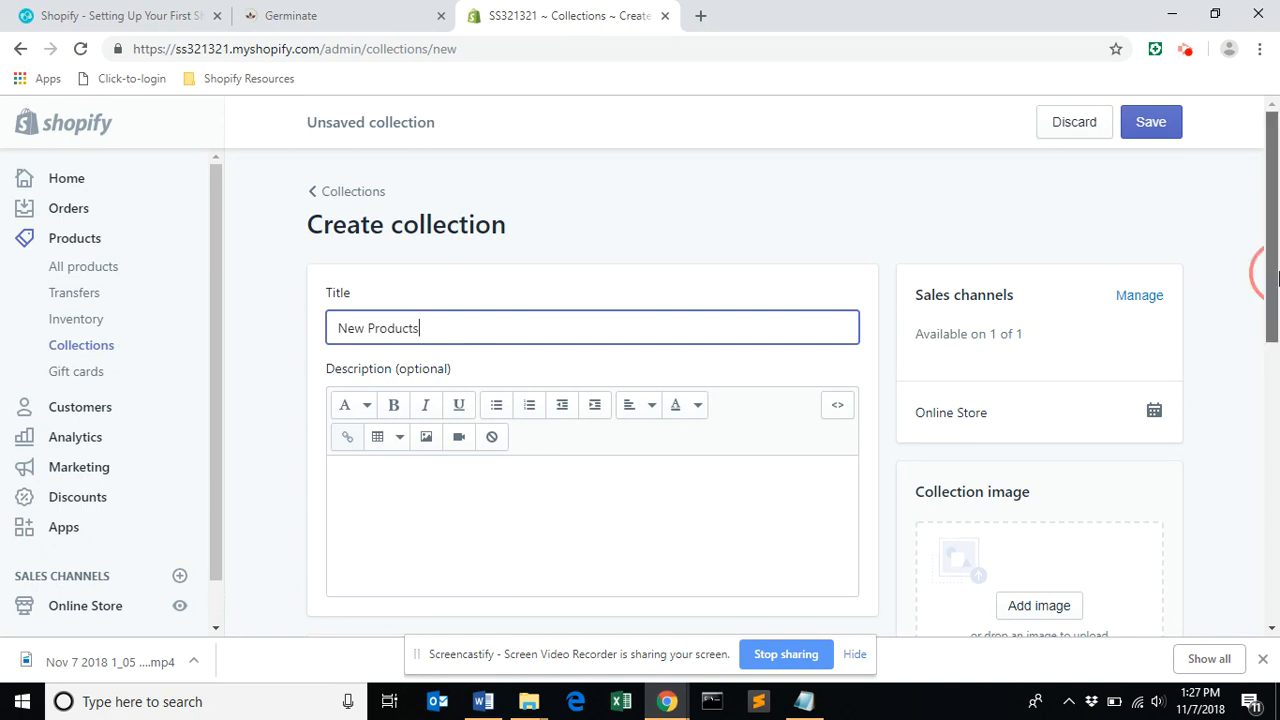
Step: Enter "This collection features all our new products" as the New Products collection's description
drag(1270, 271, 1270, 329)
text(The)
text(s collection )
text(features all)
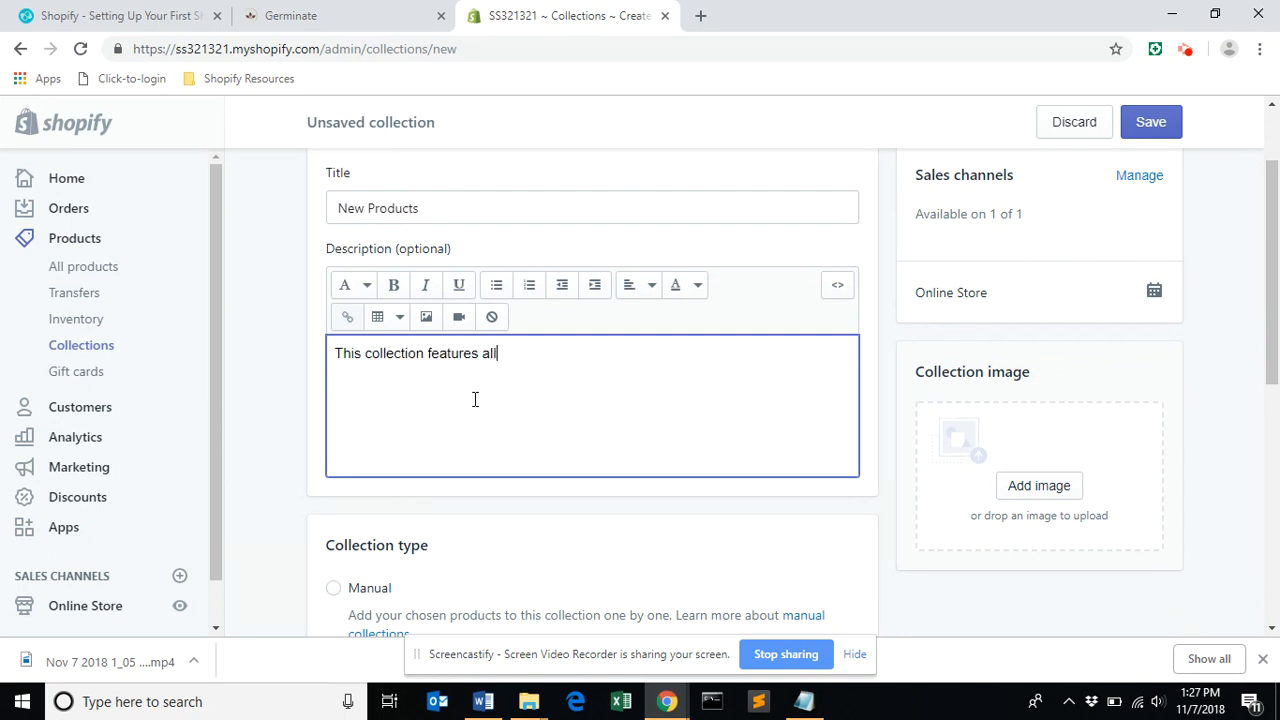
text(new products)
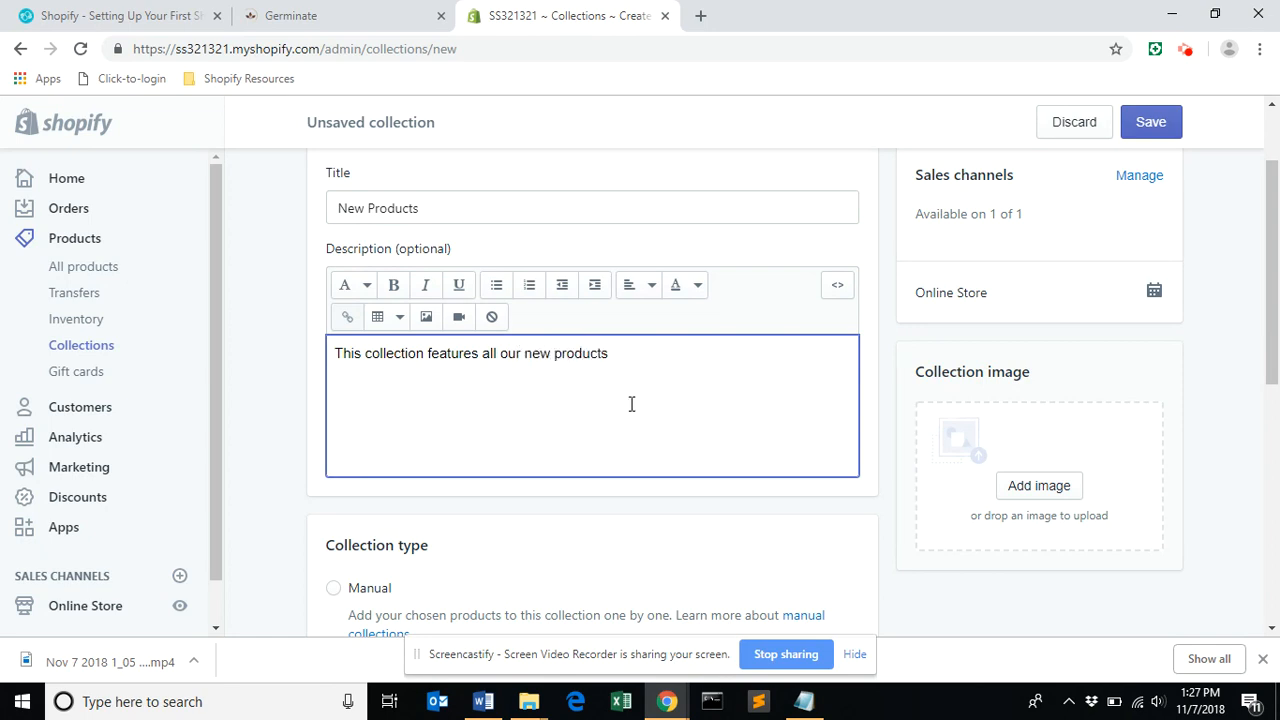
Step: Upload the round metal artwork picture of two geckos as the collection image
scroll(1258, 340, down, 1)
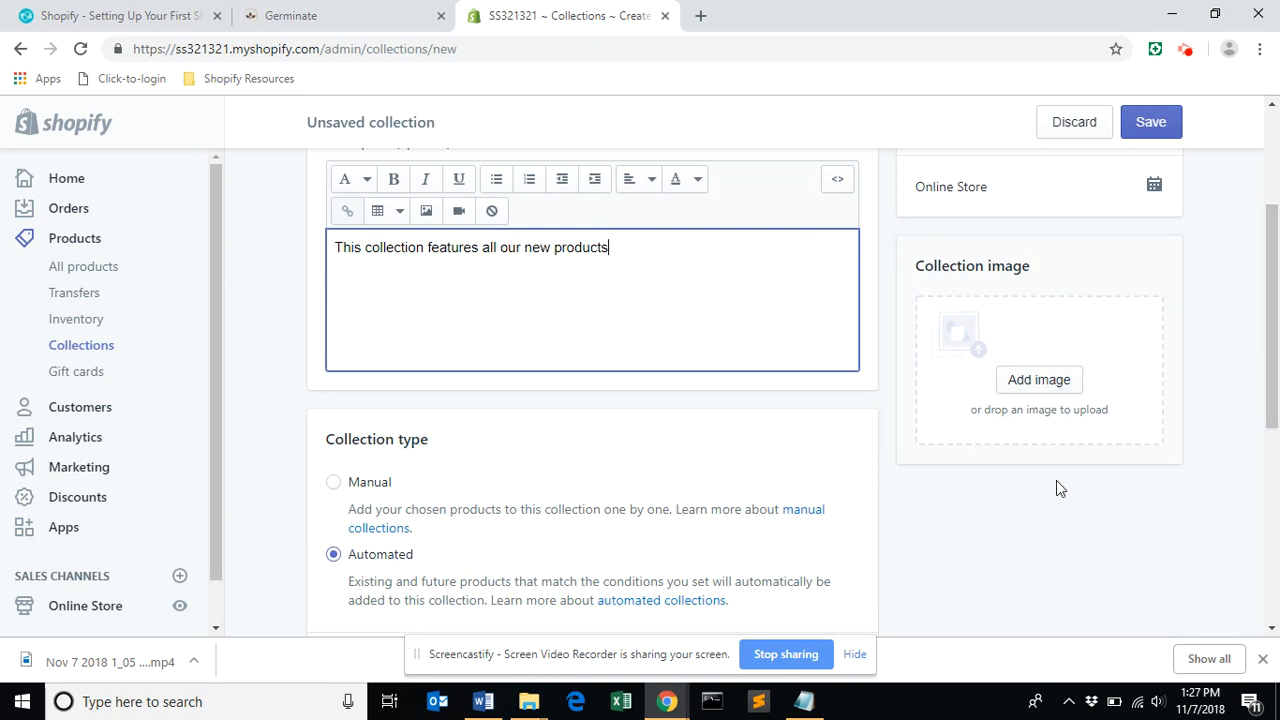
click(1046, 390)
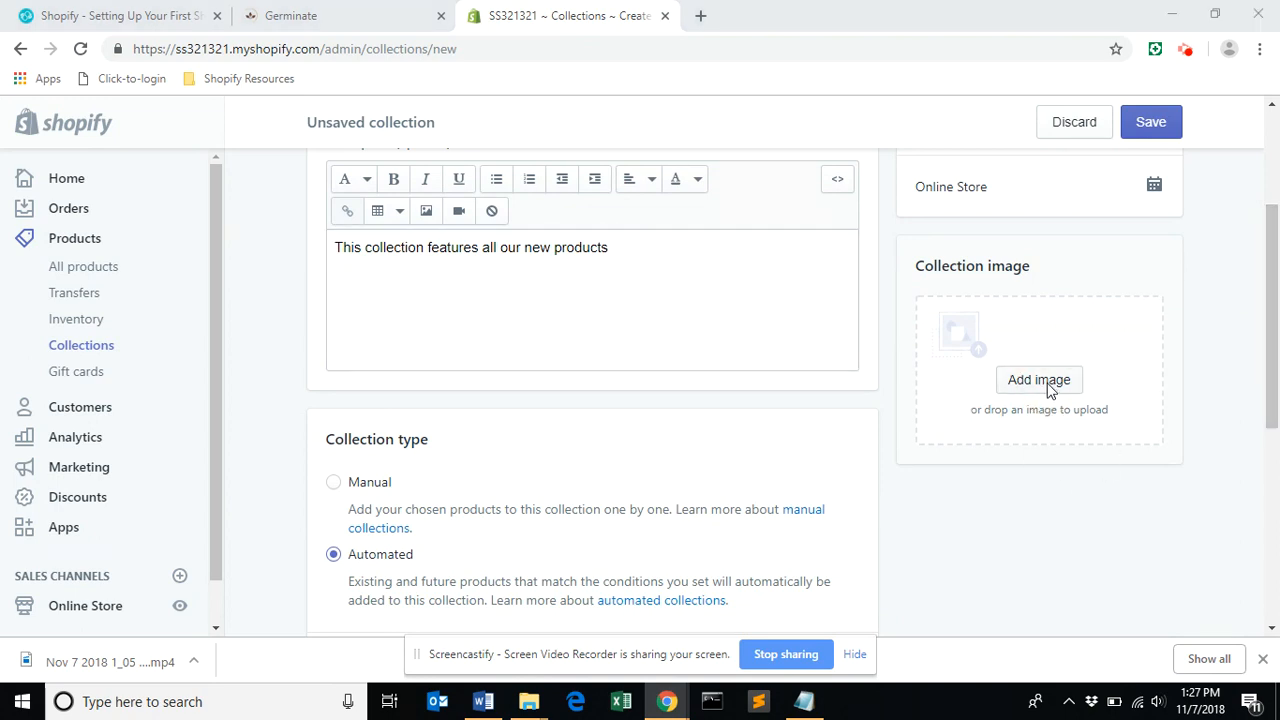
double_click(220, 145)
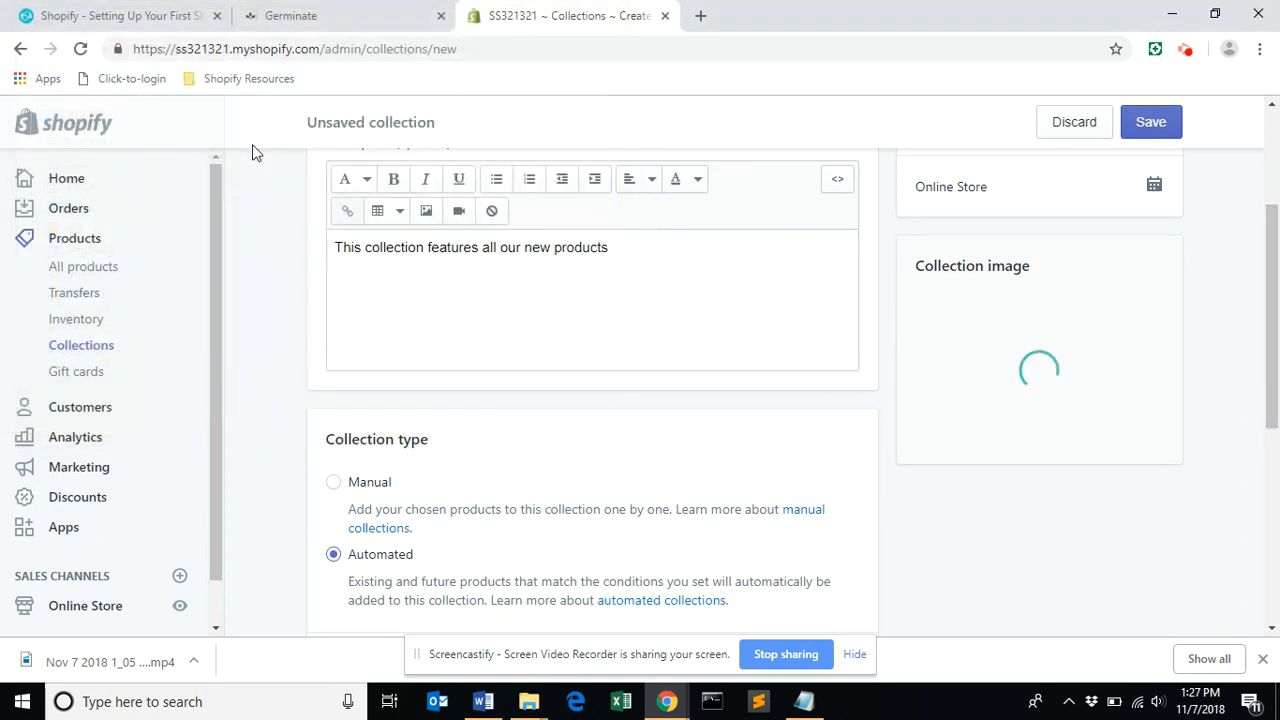
Step: Set the automated collection's condition to inventory stock is greater than 1 and save the New Products collection
scroll(1260, 338, down, 2)
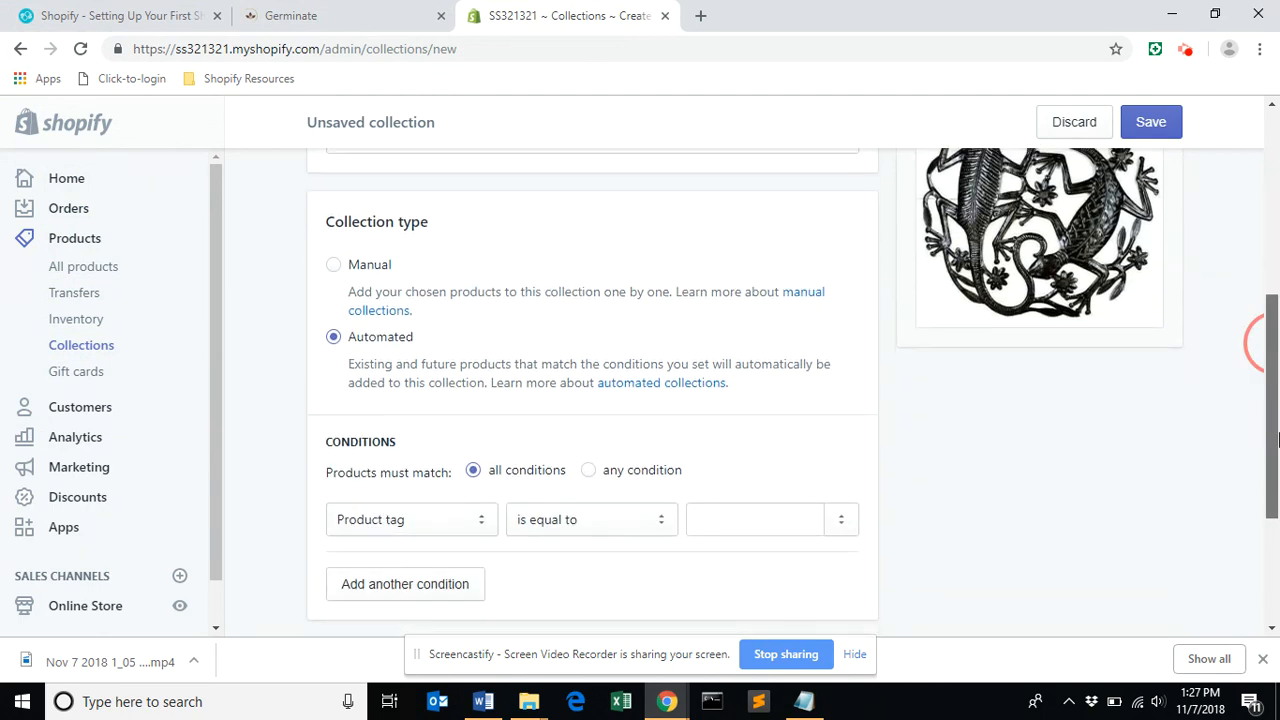
click(408, 531)
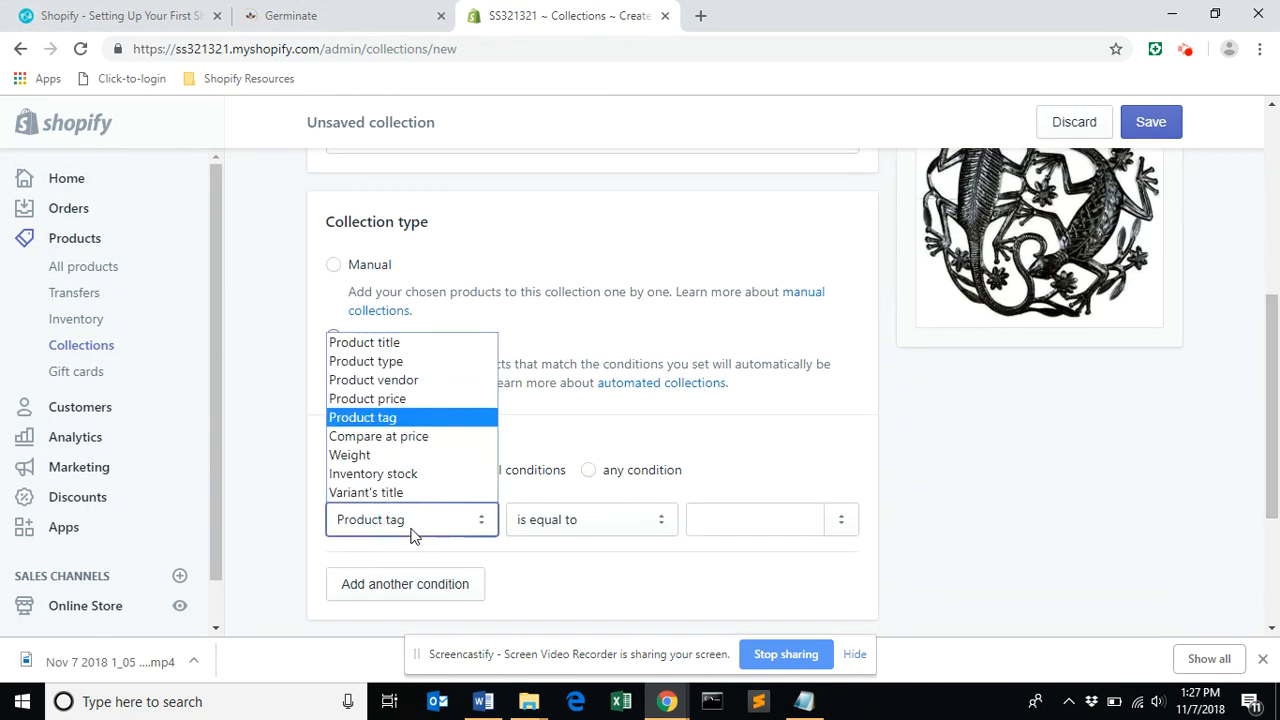
click(396, 475)
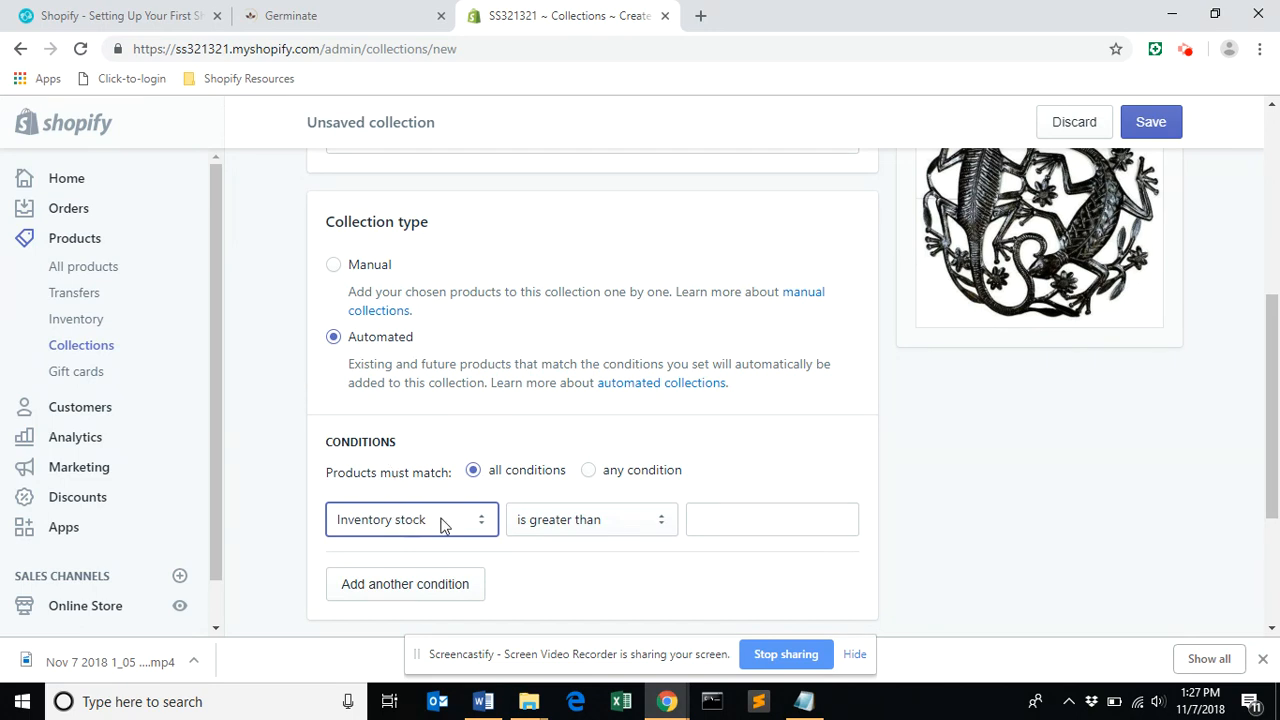
click(732, 528)
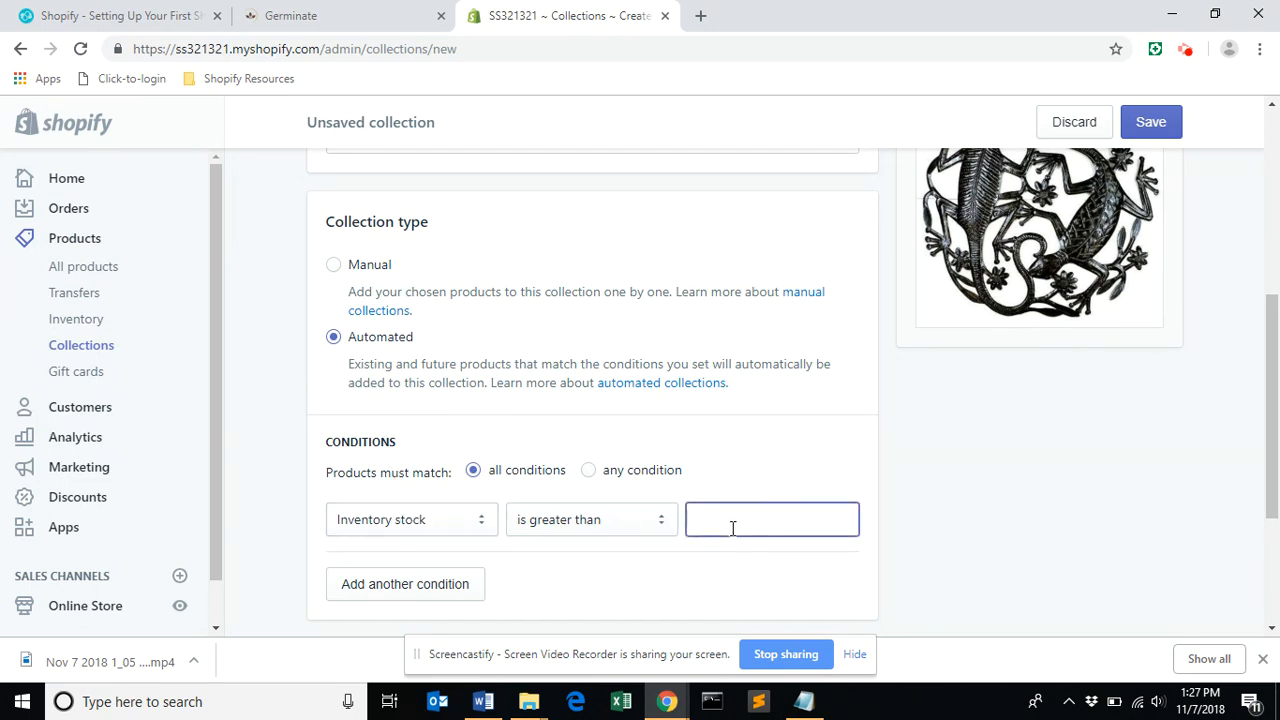
mouse_move(1272, 446)
mouse_down()
mouse_move(1276, 510)
mouse_move(1273, 435)
mouse_up()
text(1)
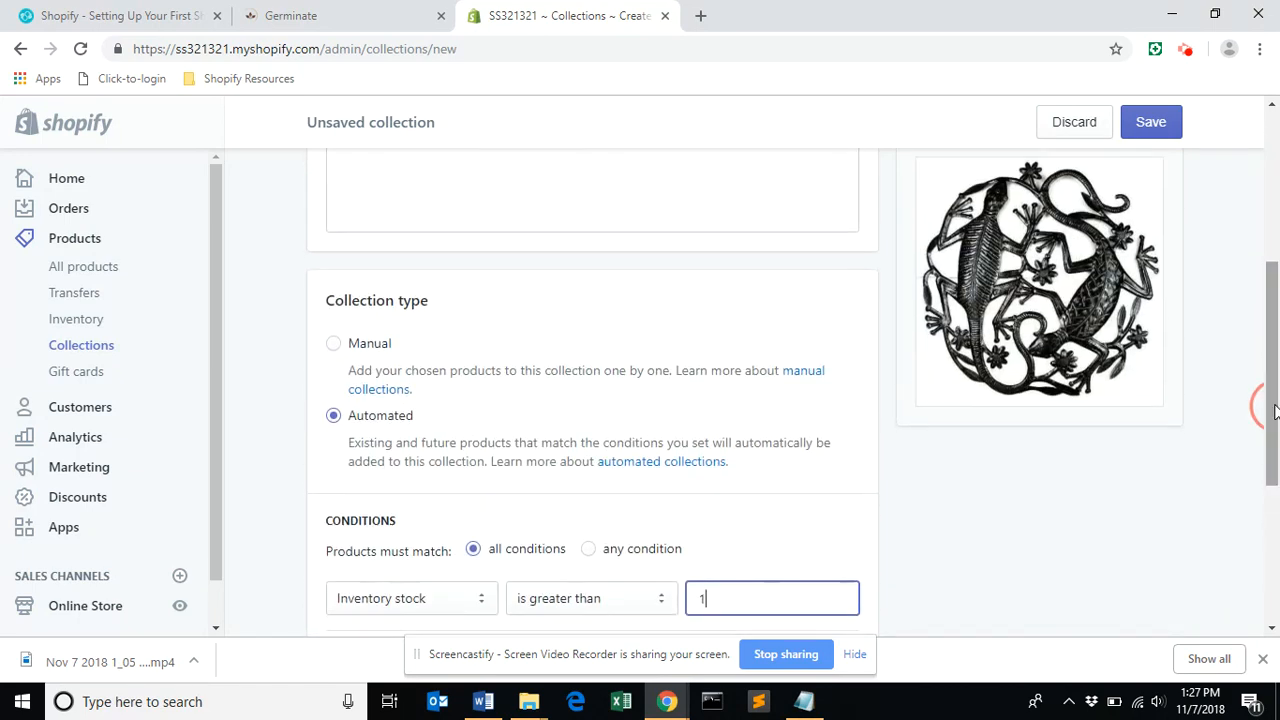
click(1159, 120)
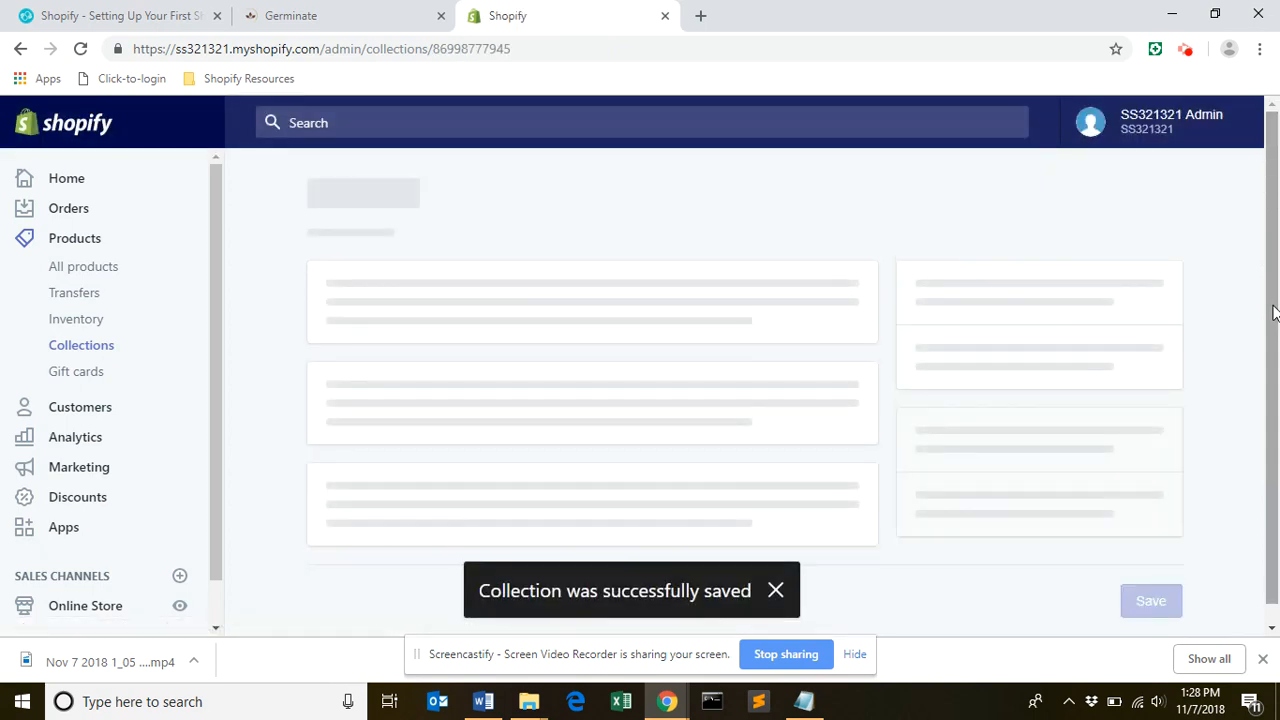
Step: Refresh the New Products collection's product list, sort it by newest and review the listed products
drag(1272, 262, 1274, 553)
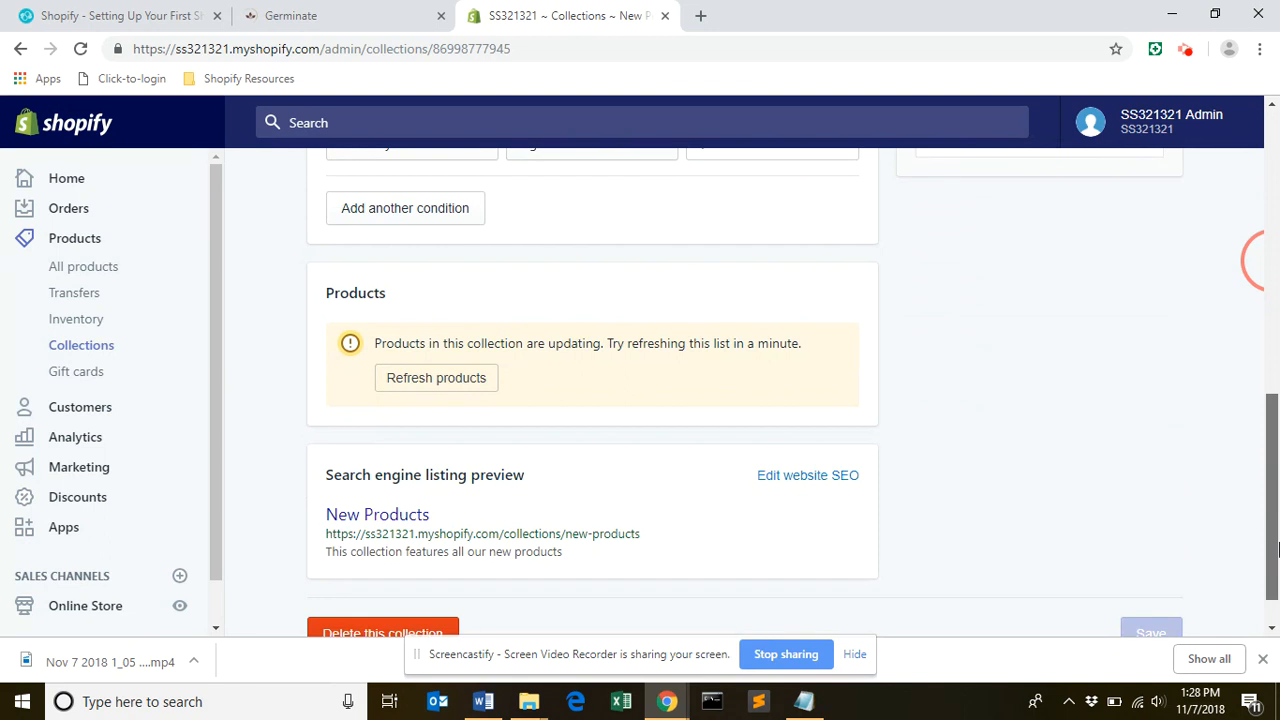
click(471, 381)
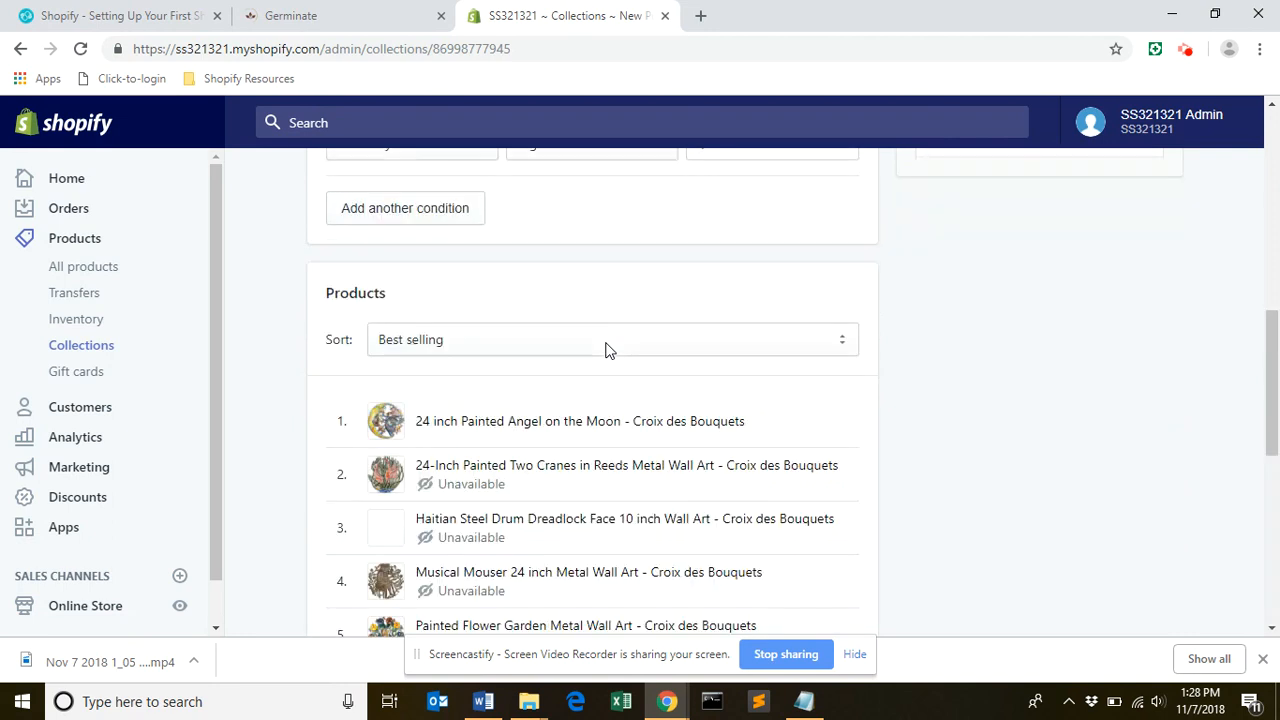
click(815, 346)
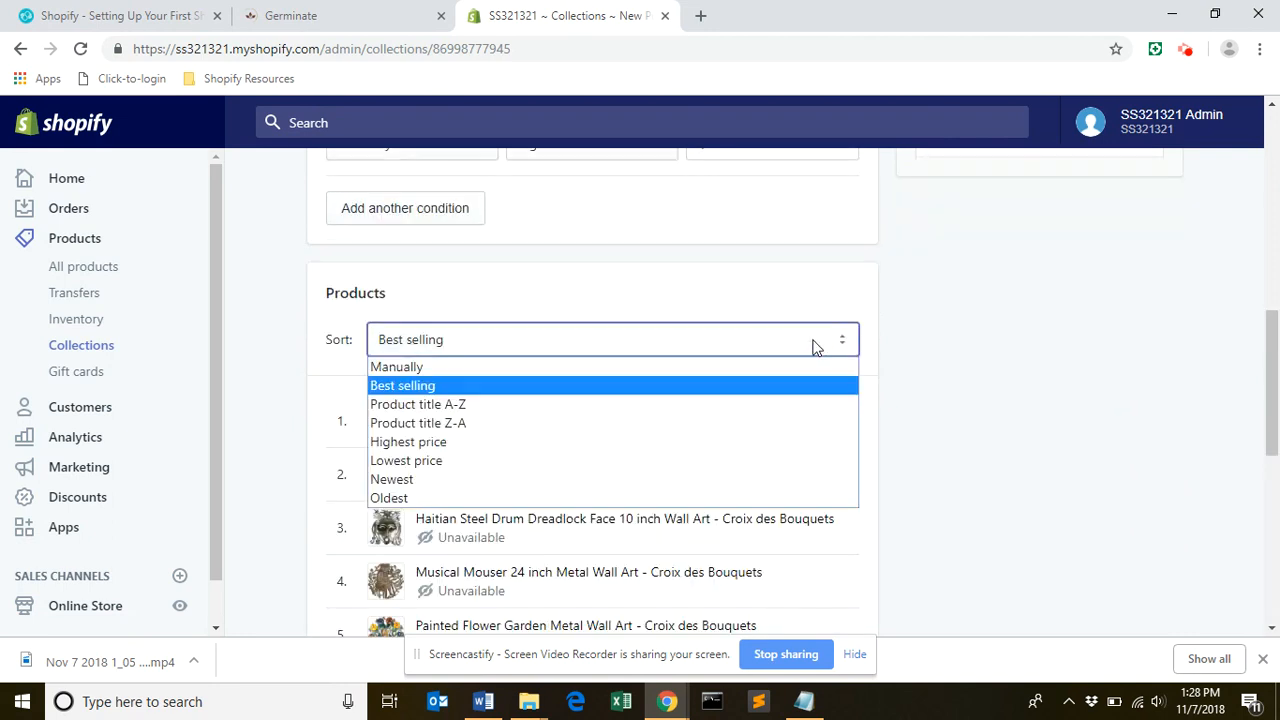
click(413, 481)
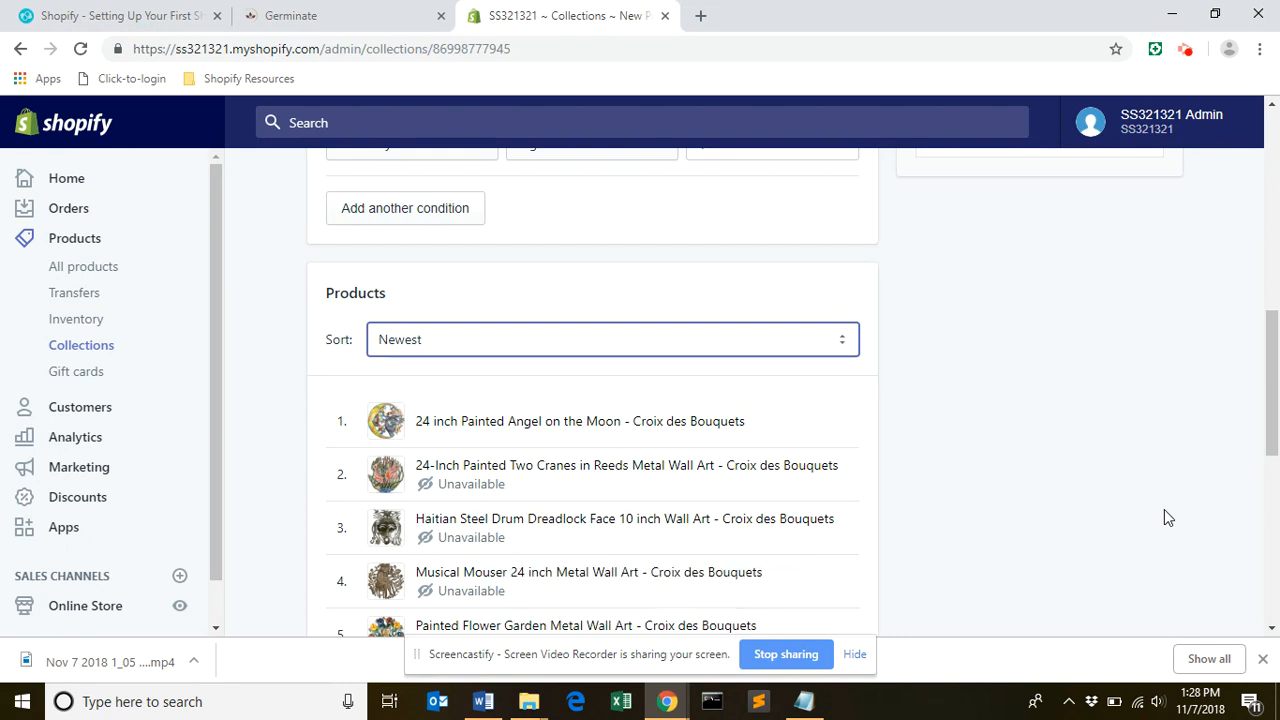
drag(1272, 418, 1272, 590)
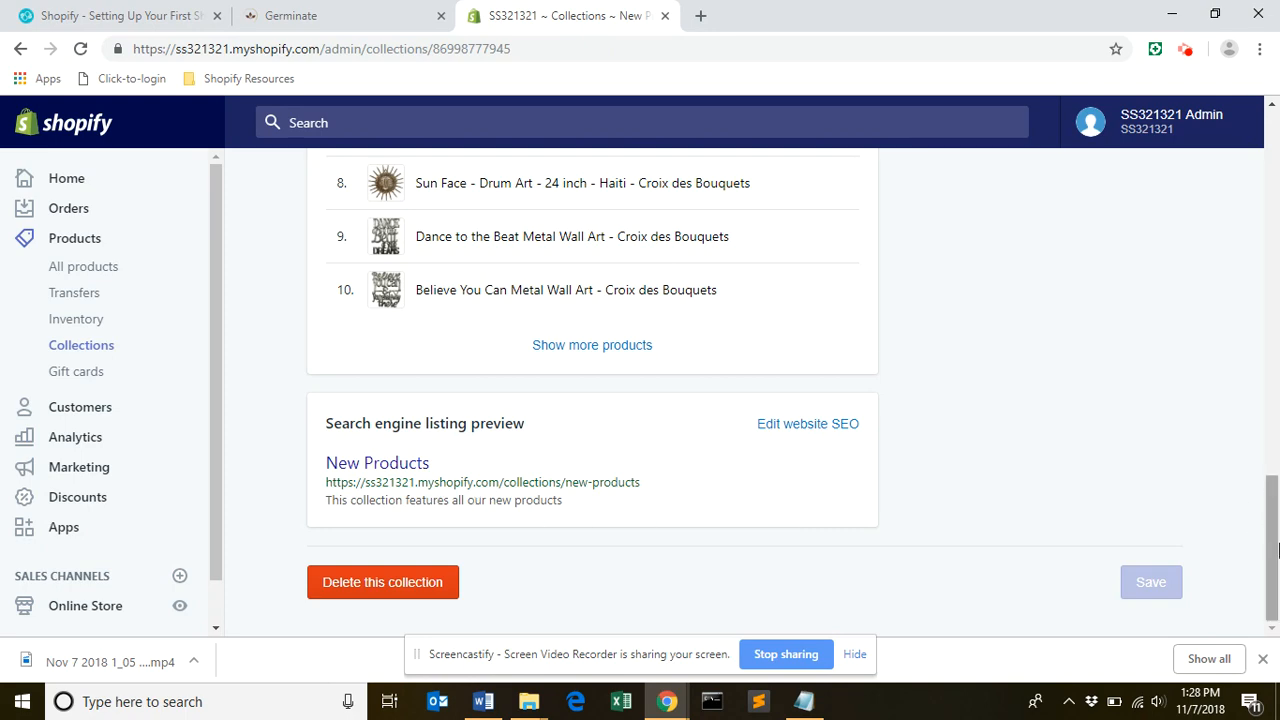
Step: Return to the list of all collections and review each collection's title, image and product conditions
drag(1269, 542, 1276, 168)
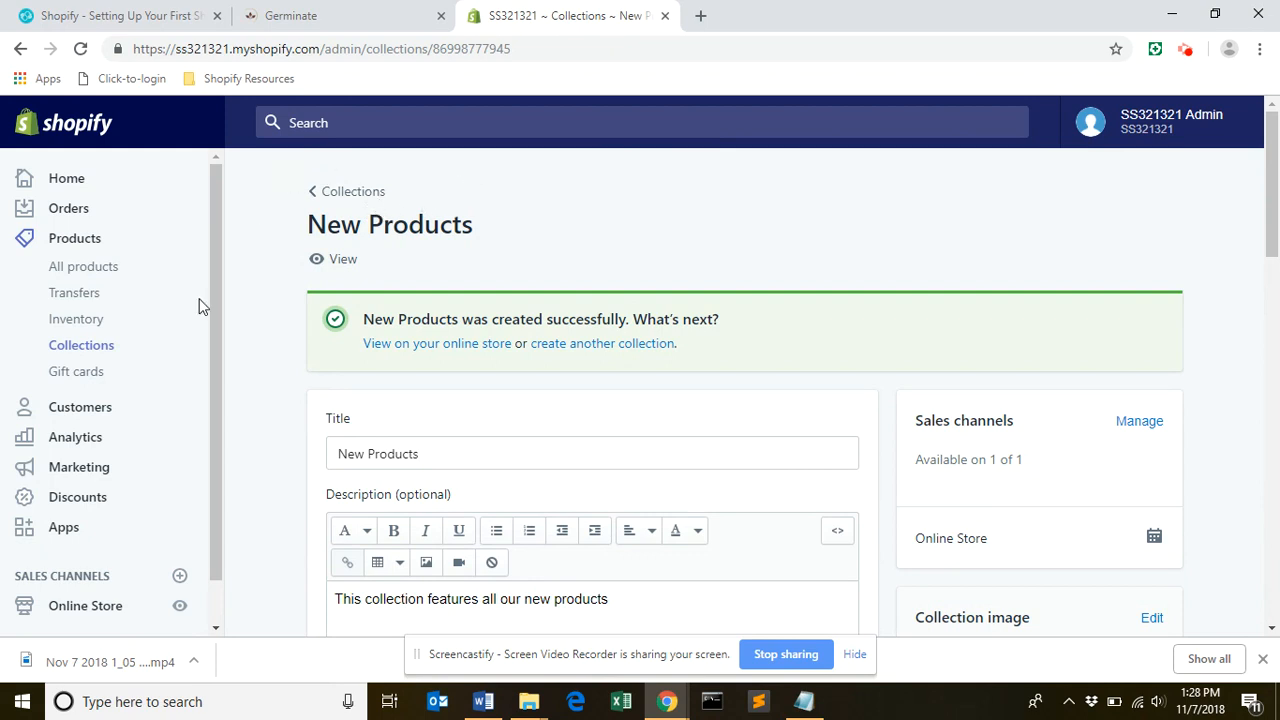
click(99, 350)
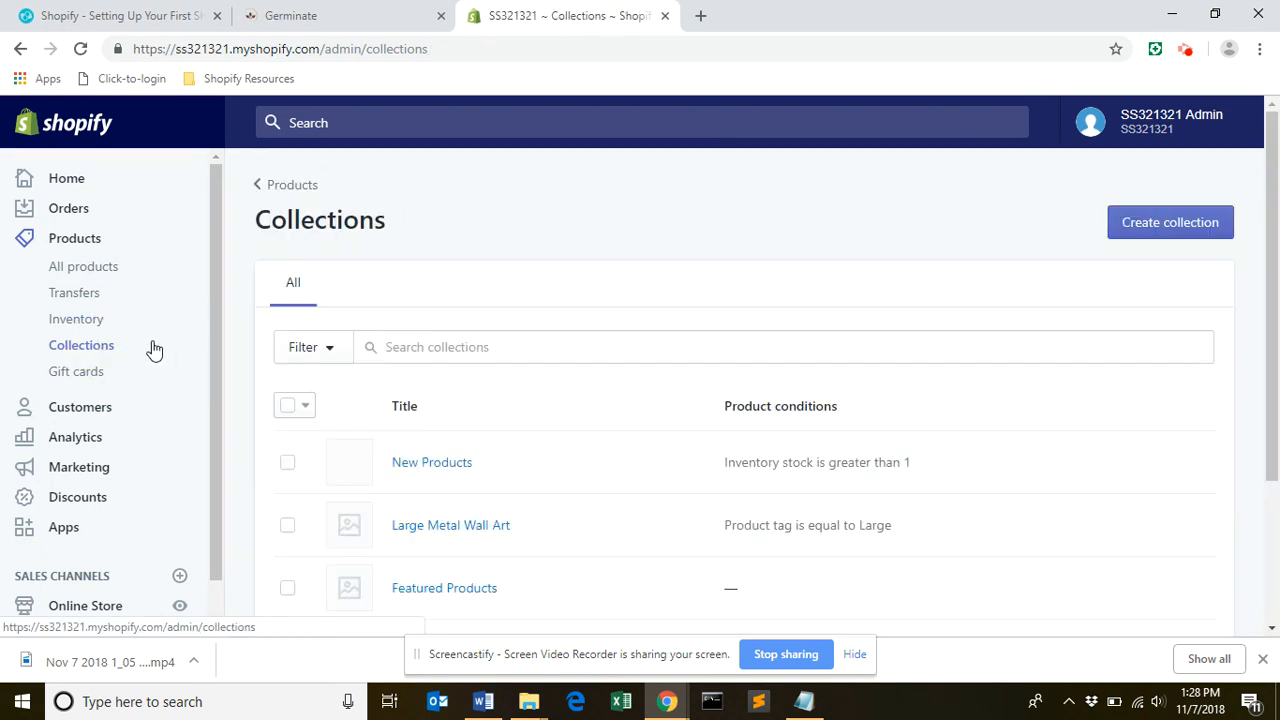
drag(1274, 190, 1274, 275)
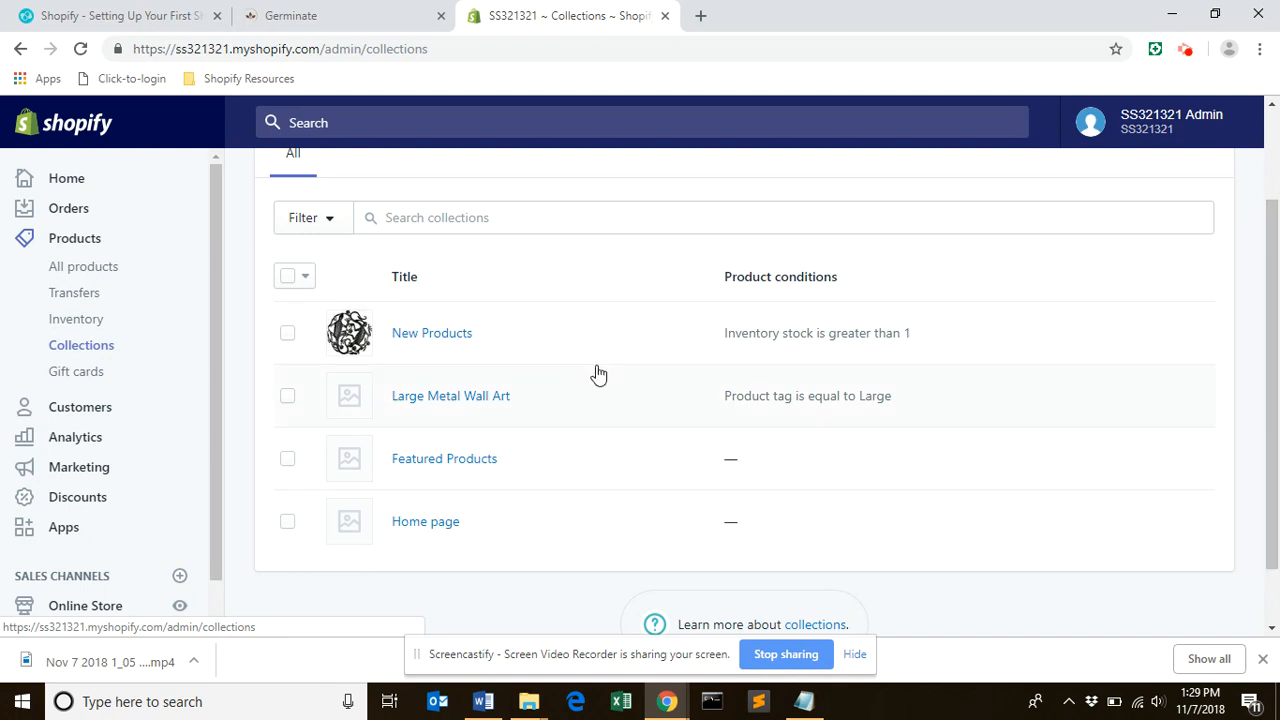
Step: View the live online store, look over its home page and open the Catalog page to examine the product listing
drag(212, 424, 229, 560)
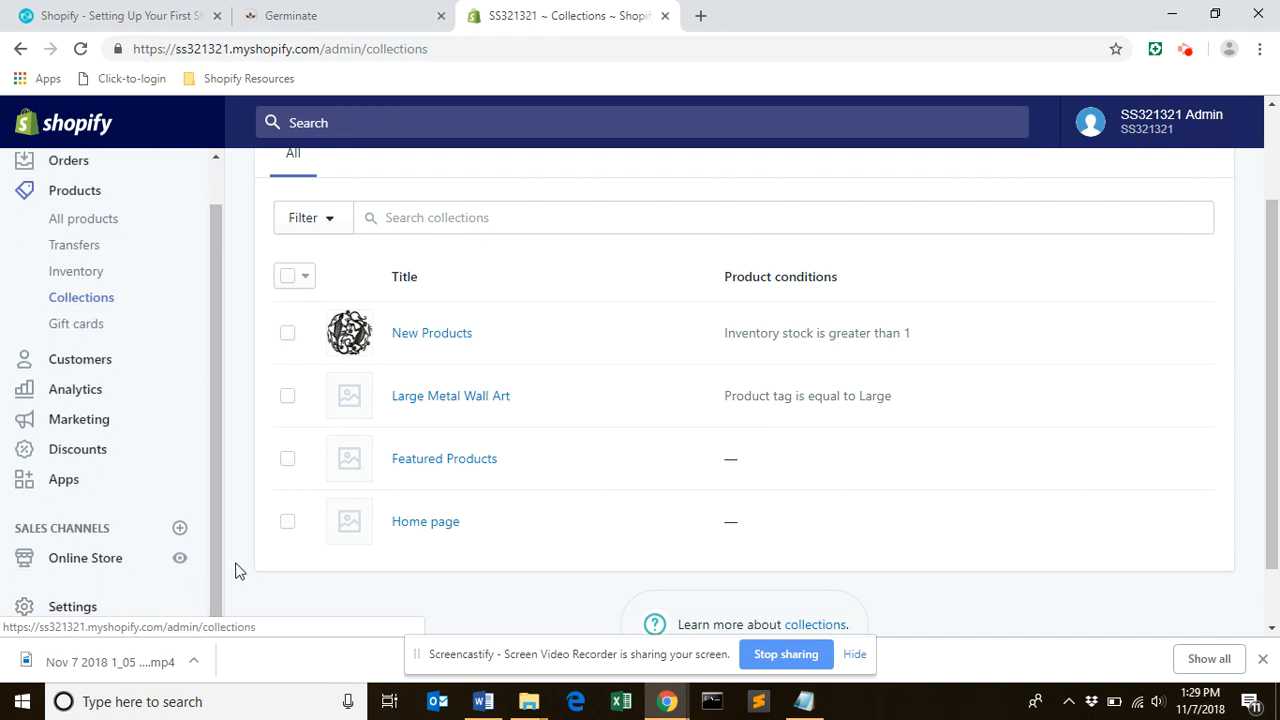
click(179, 563)
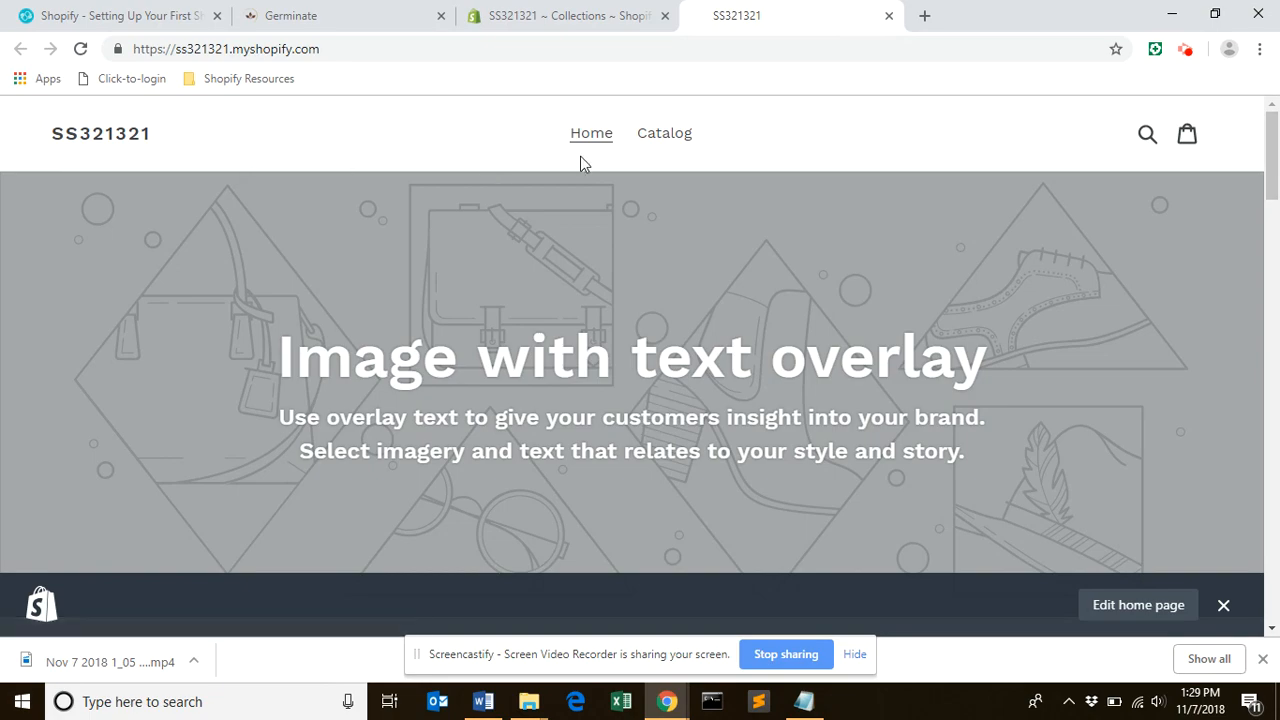
mouse_move(1278, 142)
mouse_down()
mouse_move(1277, 383)
mouse_move(1277, 120)
mouse_up()
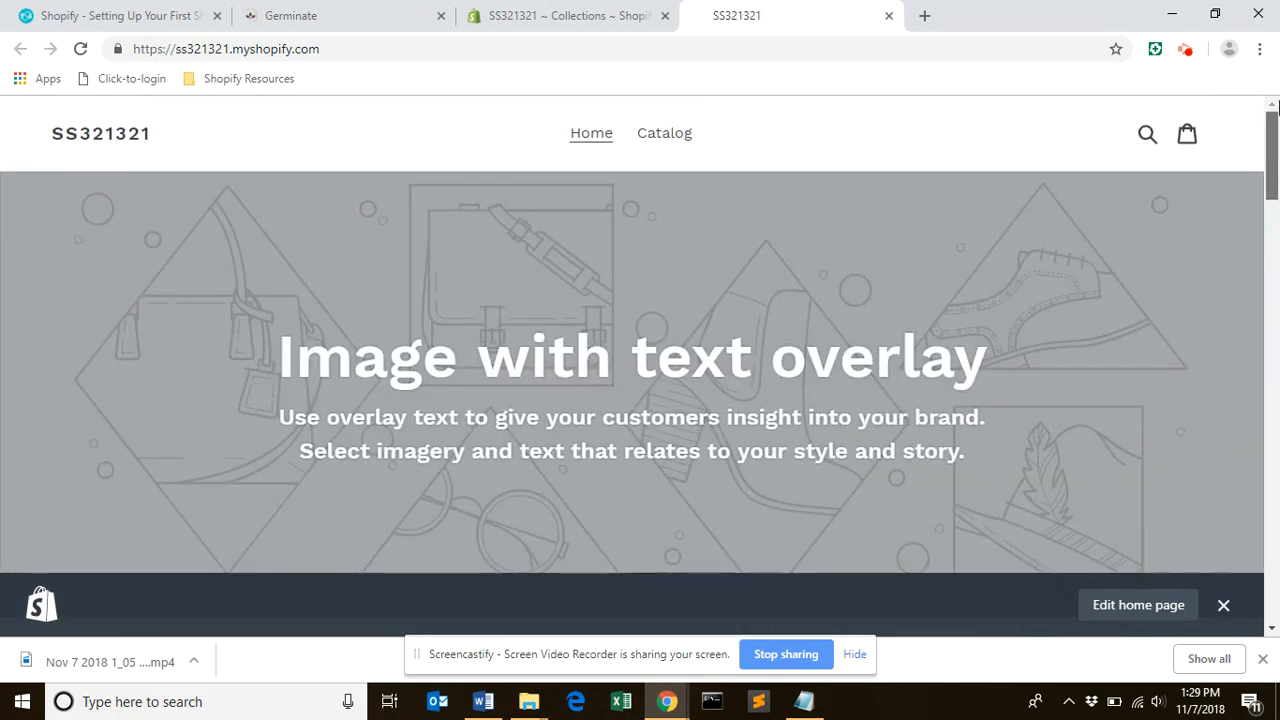
click(666, 135)
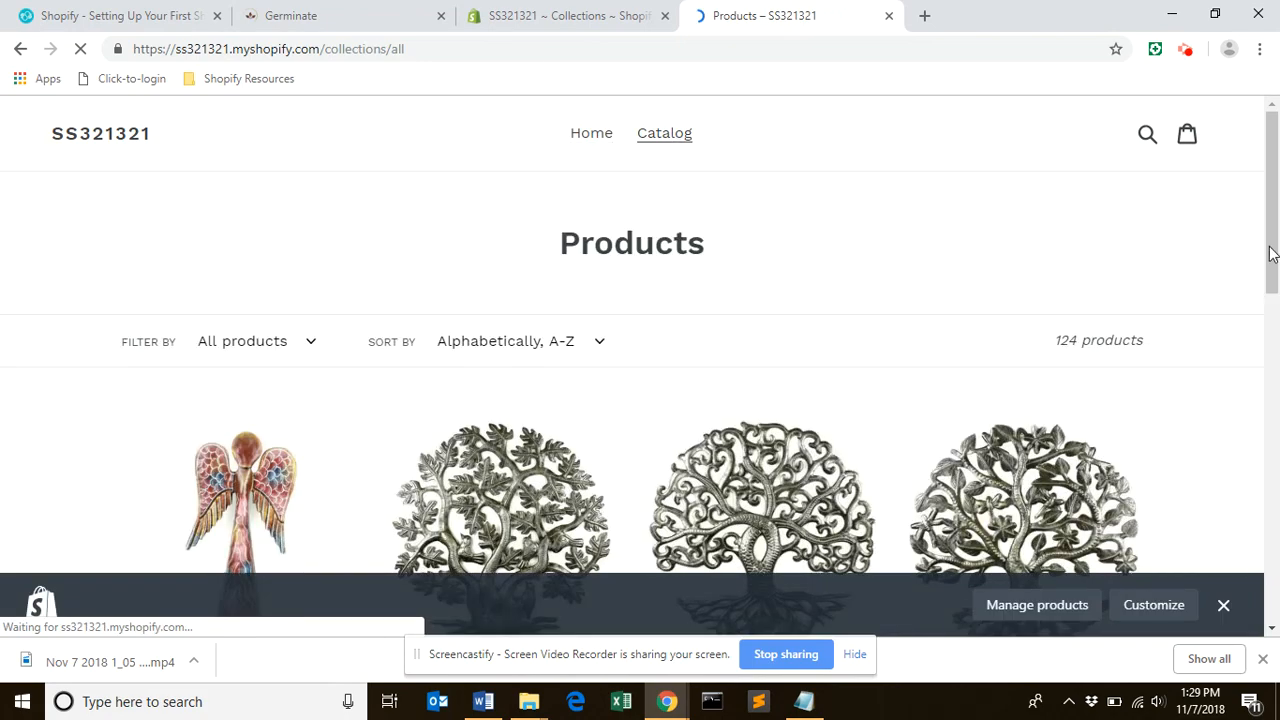
drag(1272, 191, 1249, 113)
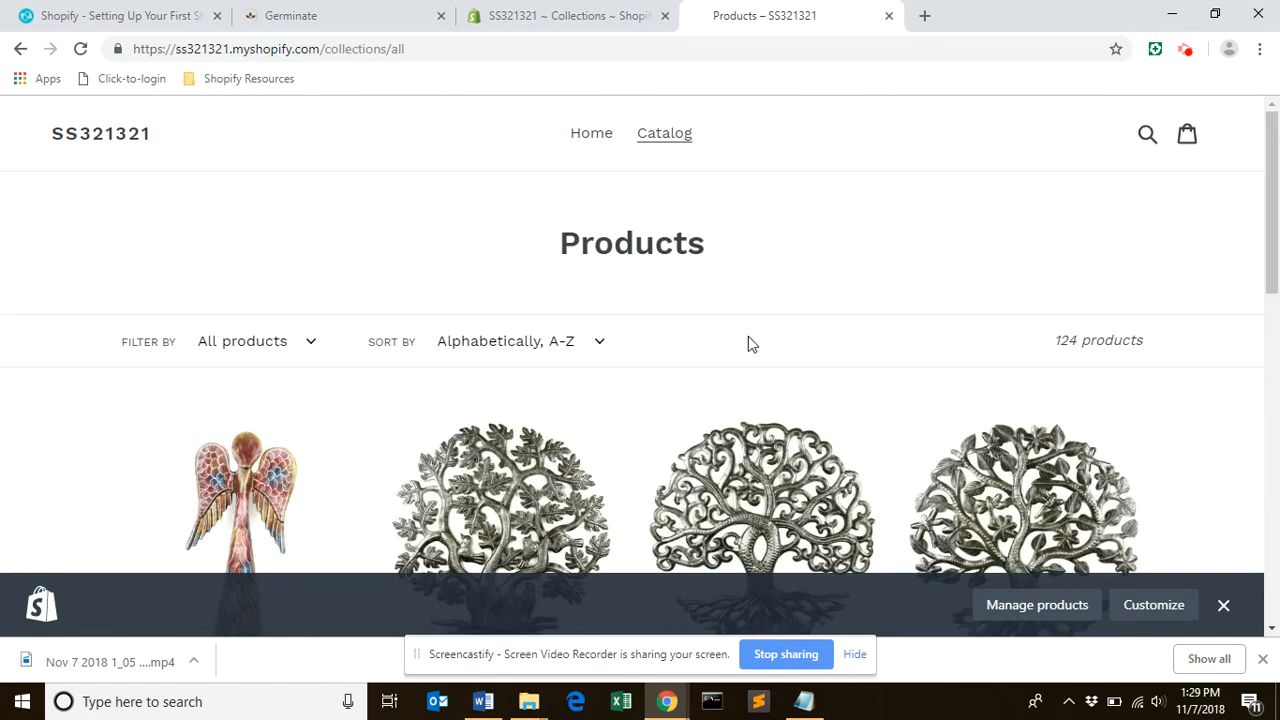
click(603, 22)
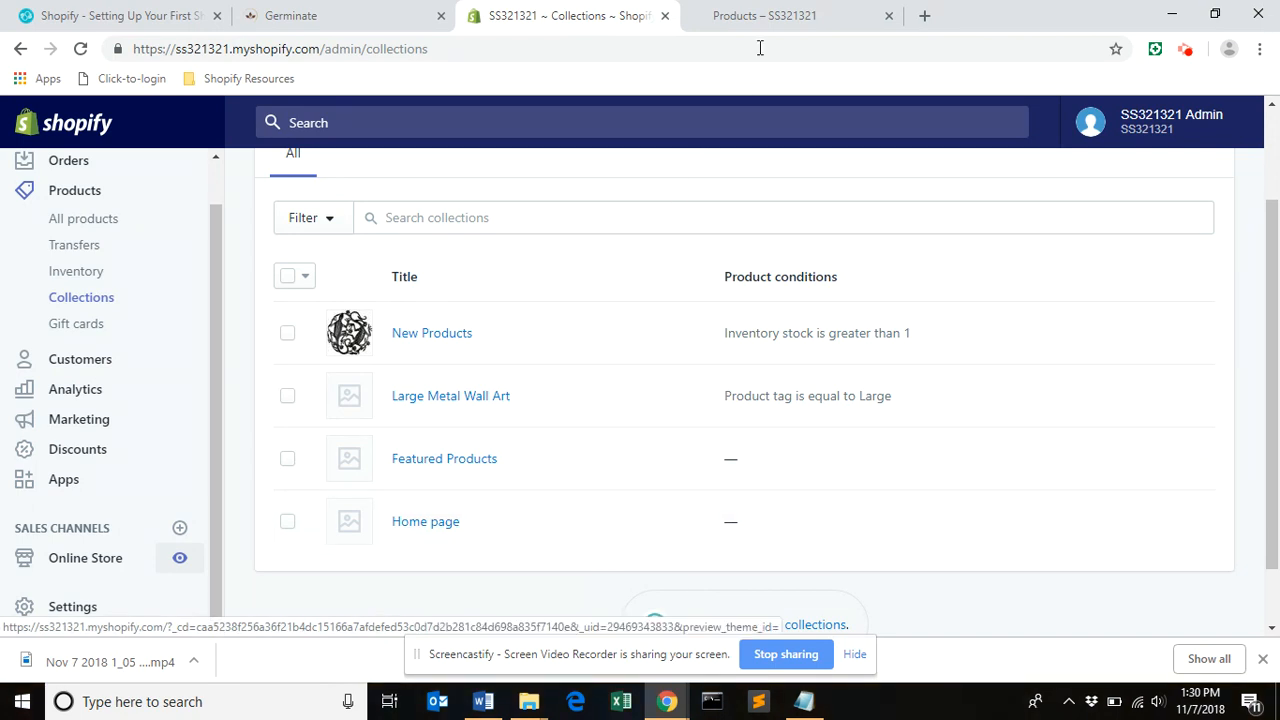
click(798, 13)
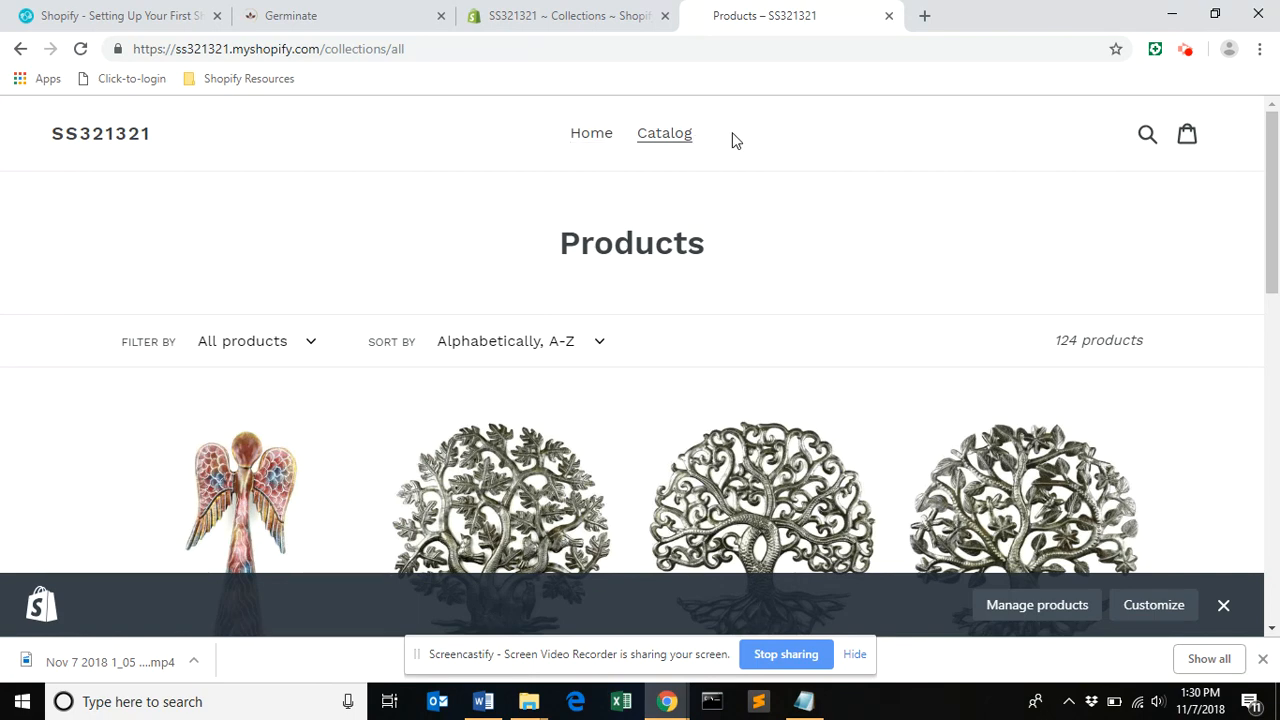